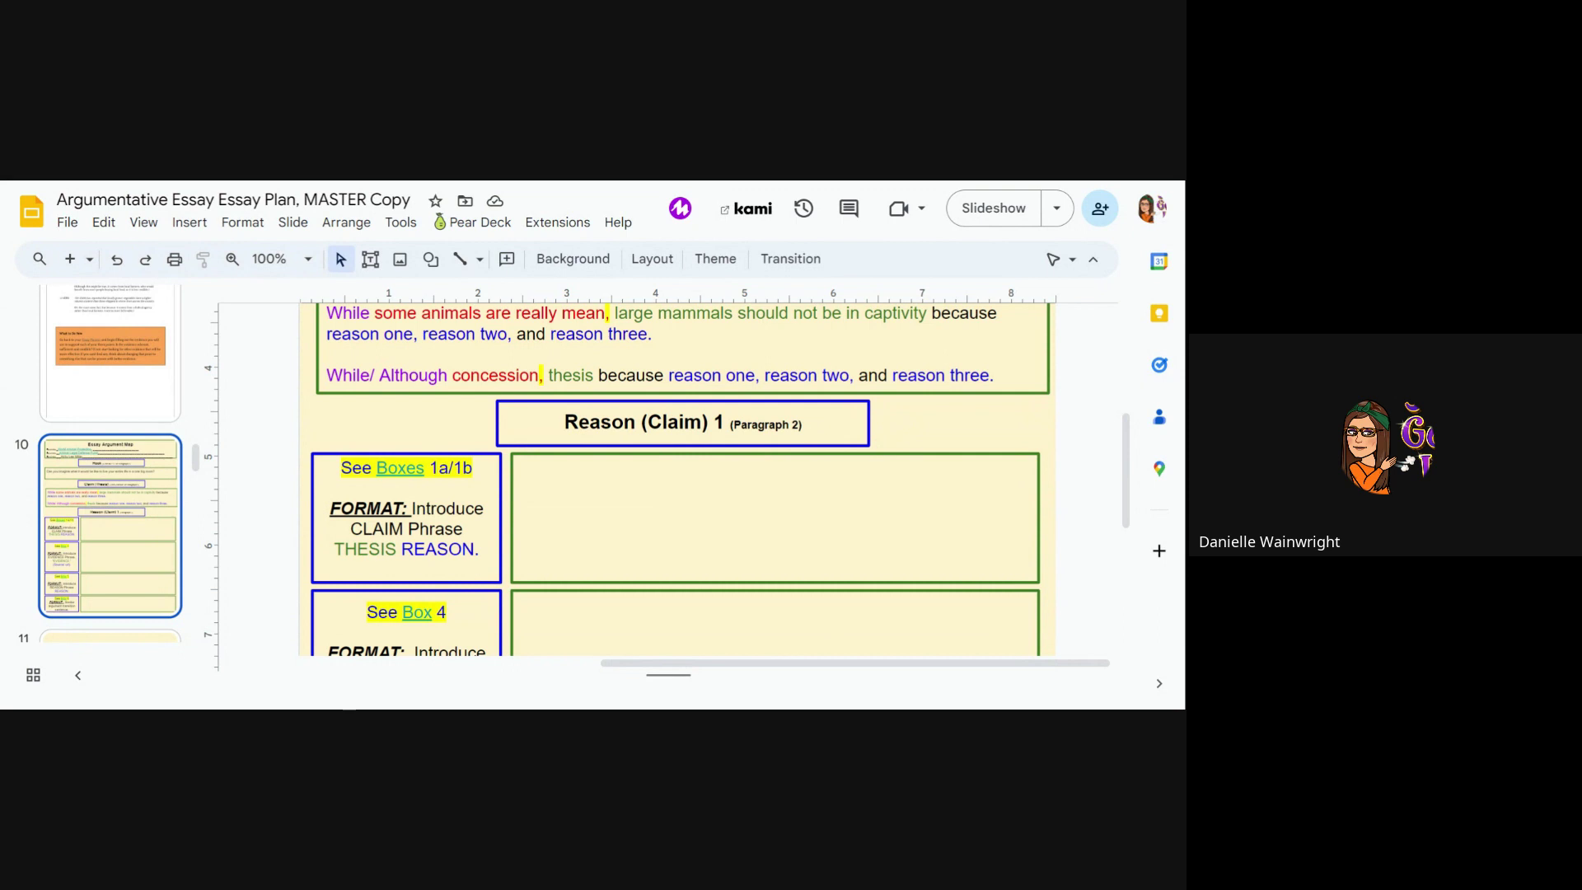
Follow the Boxes 1a/1b link to check the slide 16 guidance, then return to slide 10.
left_click(549, 476)
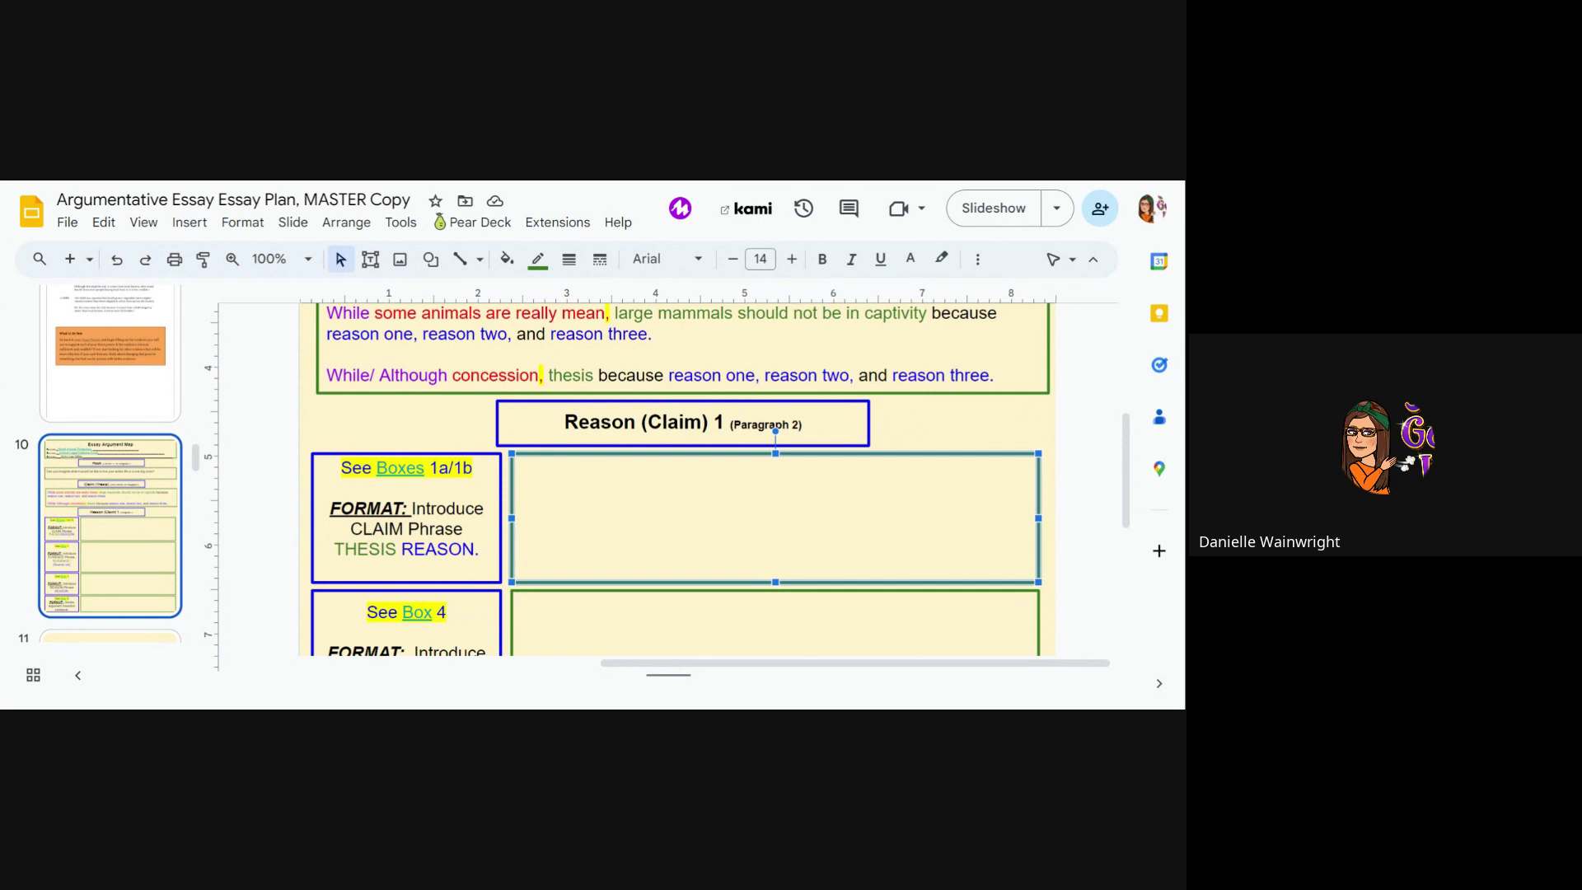
left_click(399, 467)
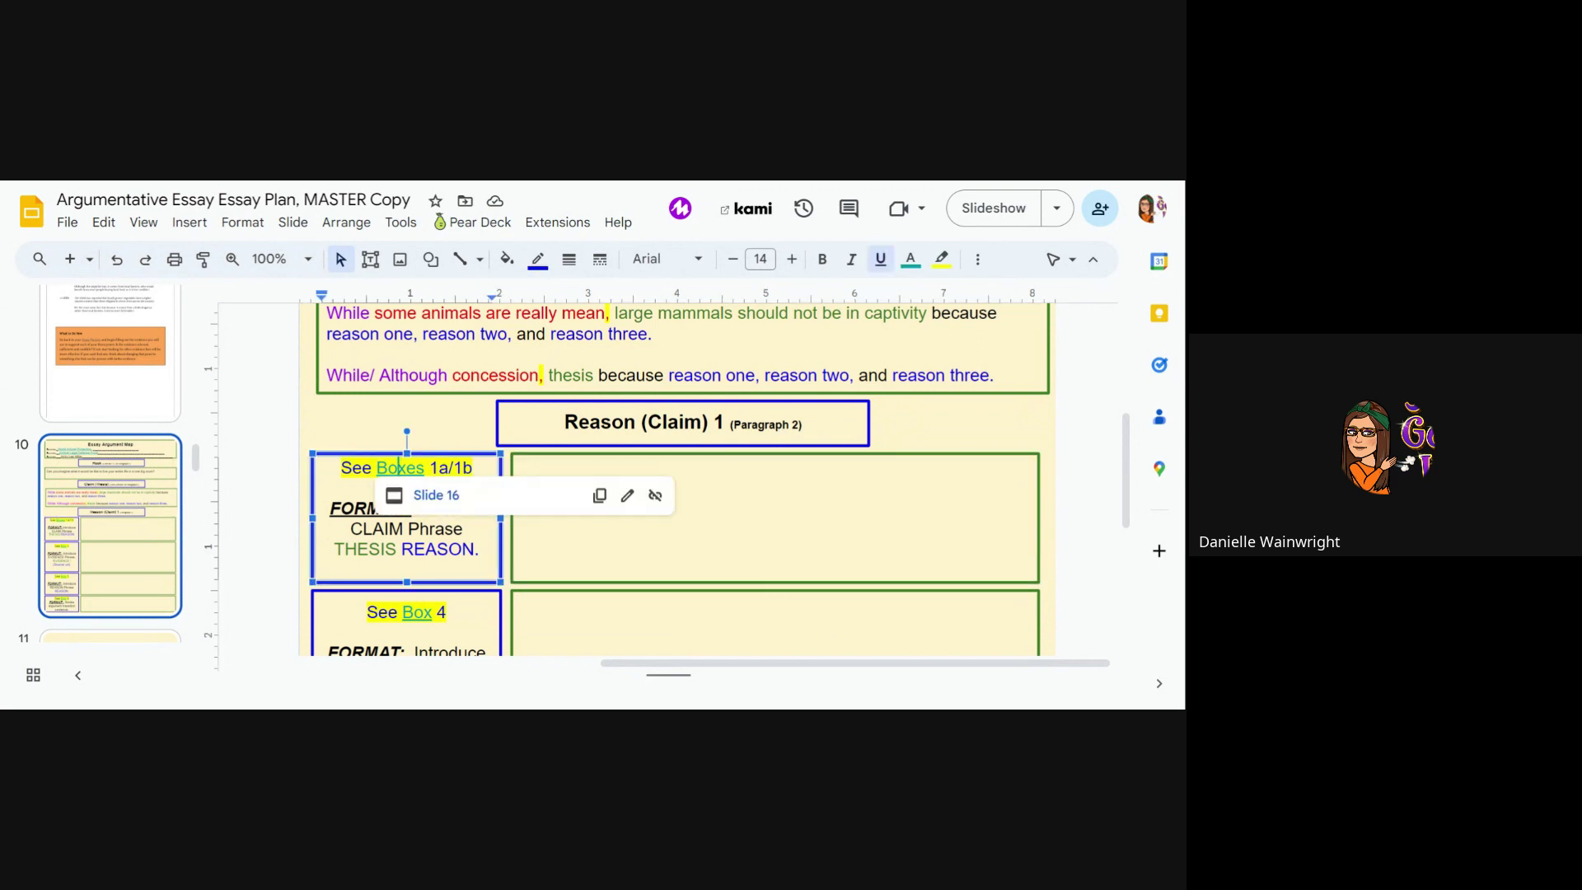
left_click(432, 502)
scroll(434, 514, "up", 4)
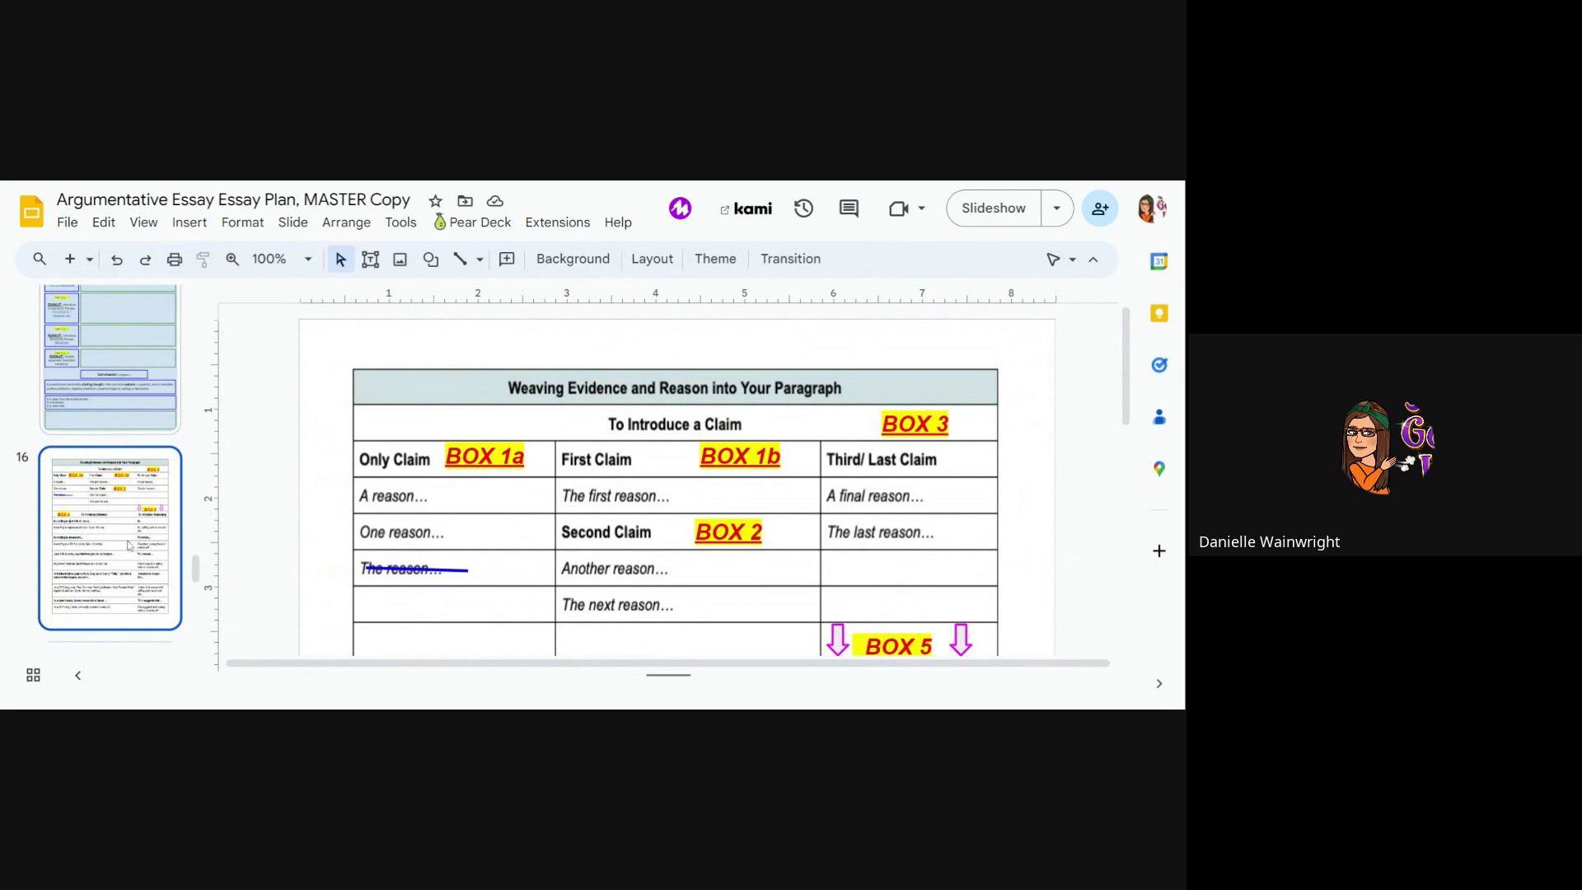
scroll(132, 535, "up", 10)
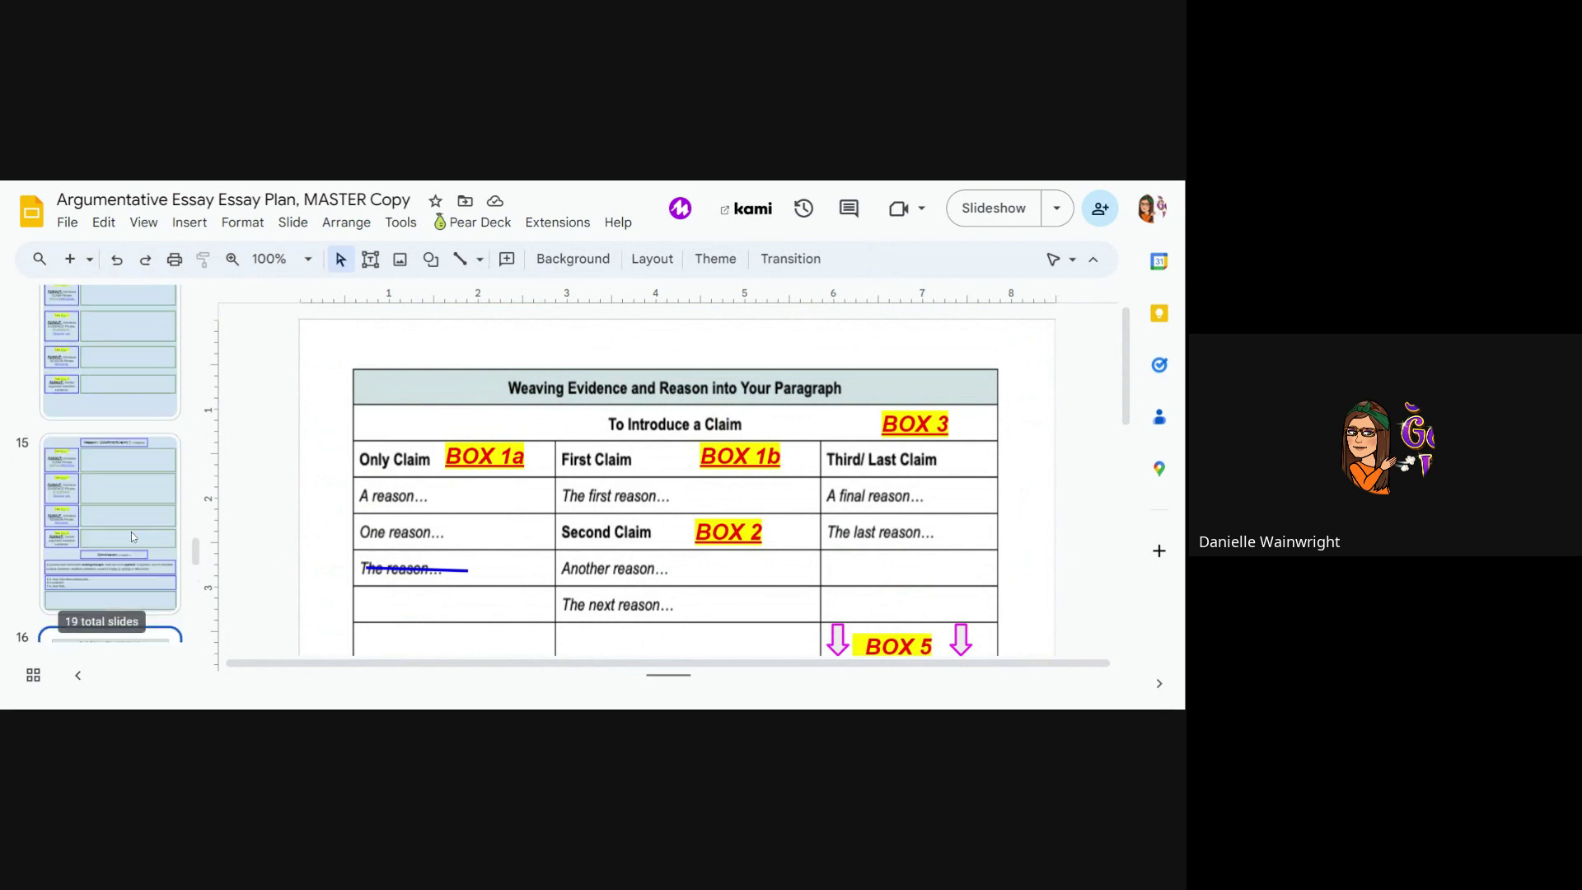
scroll(132, 536, "up", 1)
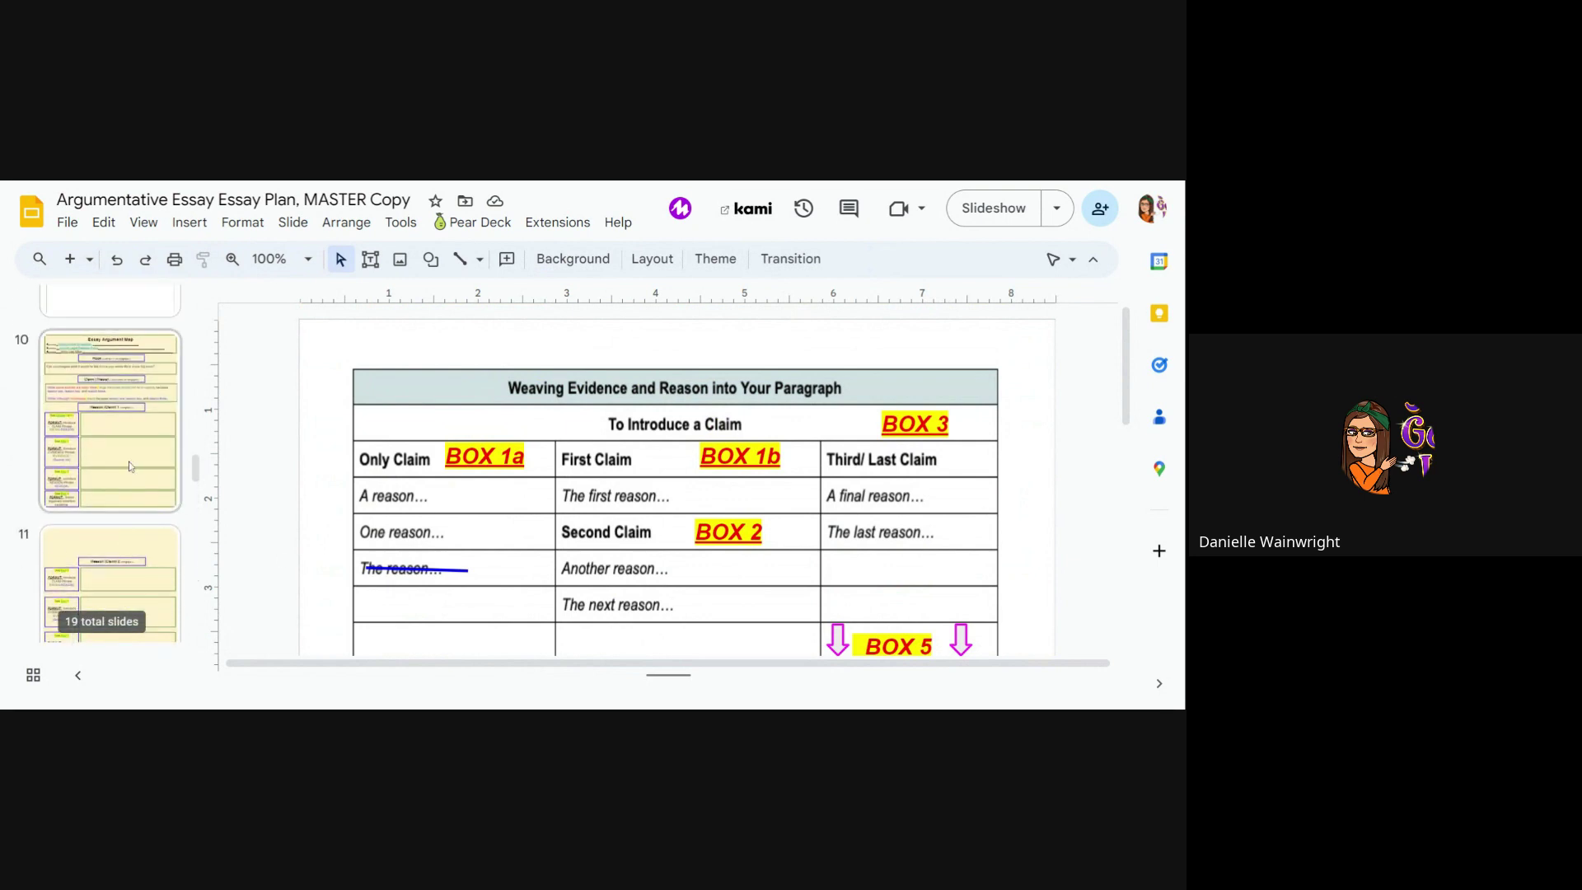
left_click(128, 461)
scroll(675, 486, "down", 3)
Type 'One reason' in the claim box, briefly centre it, then set it back to left-aligned.
left_click(522, 549)
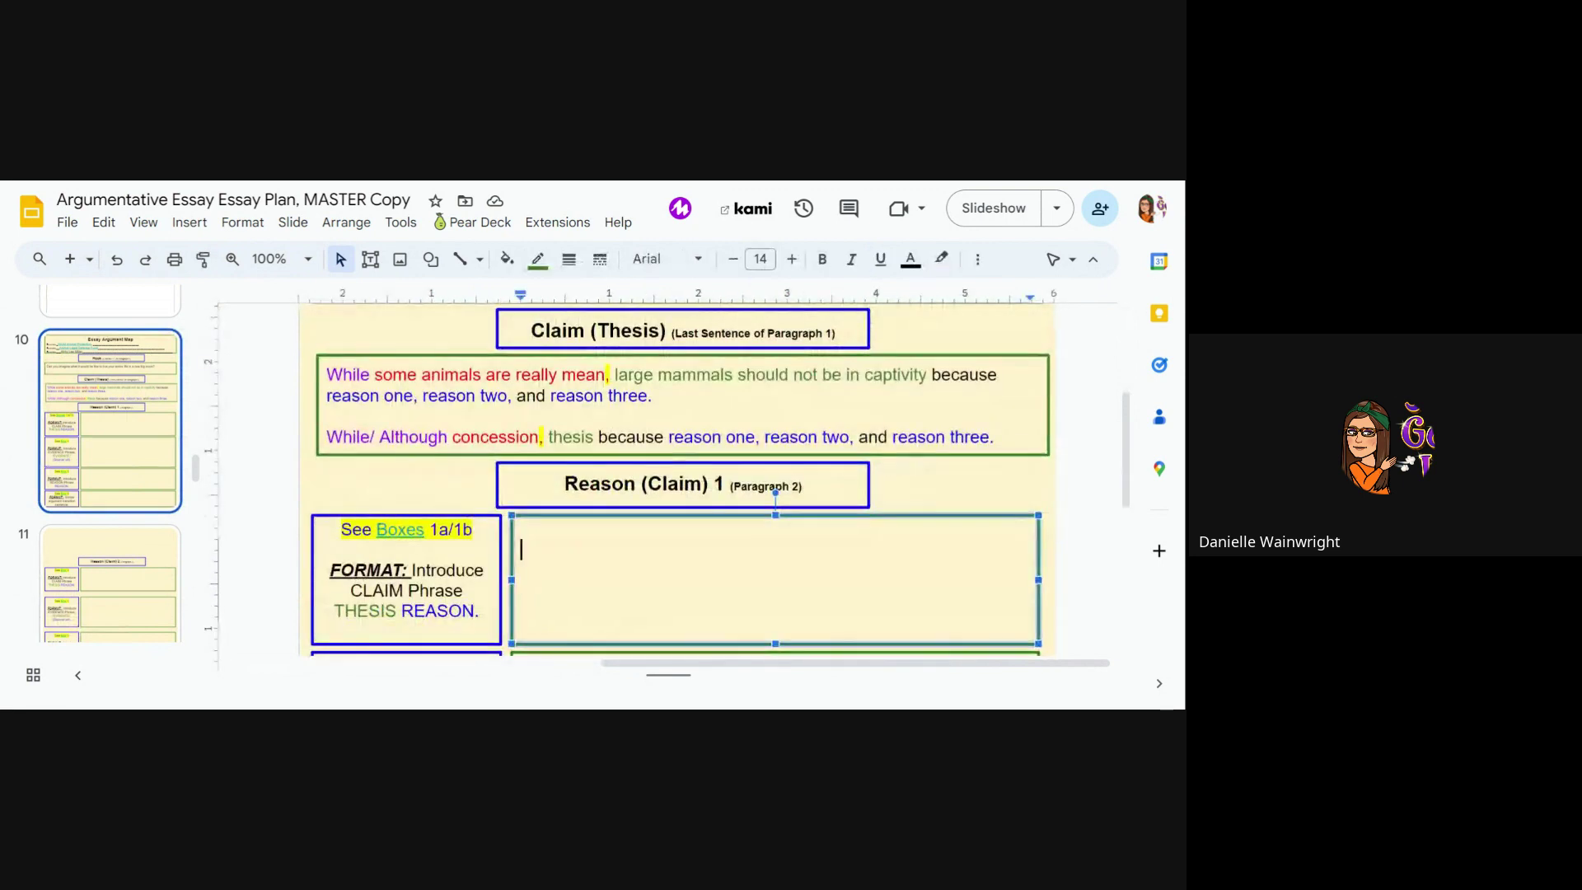
type("One reason")
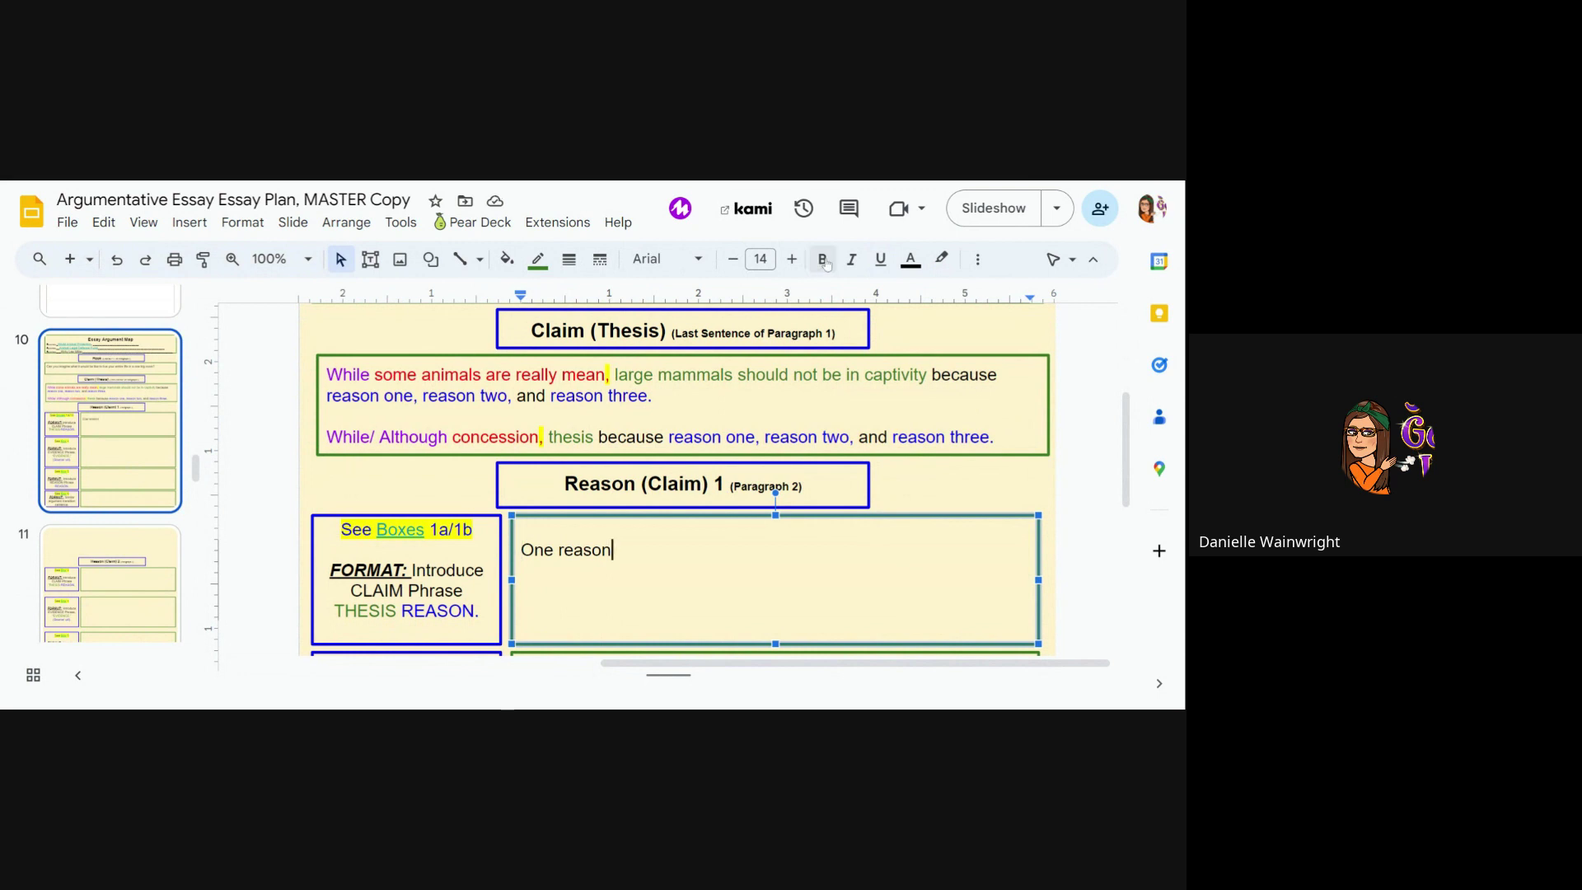
left_click(978, 258)
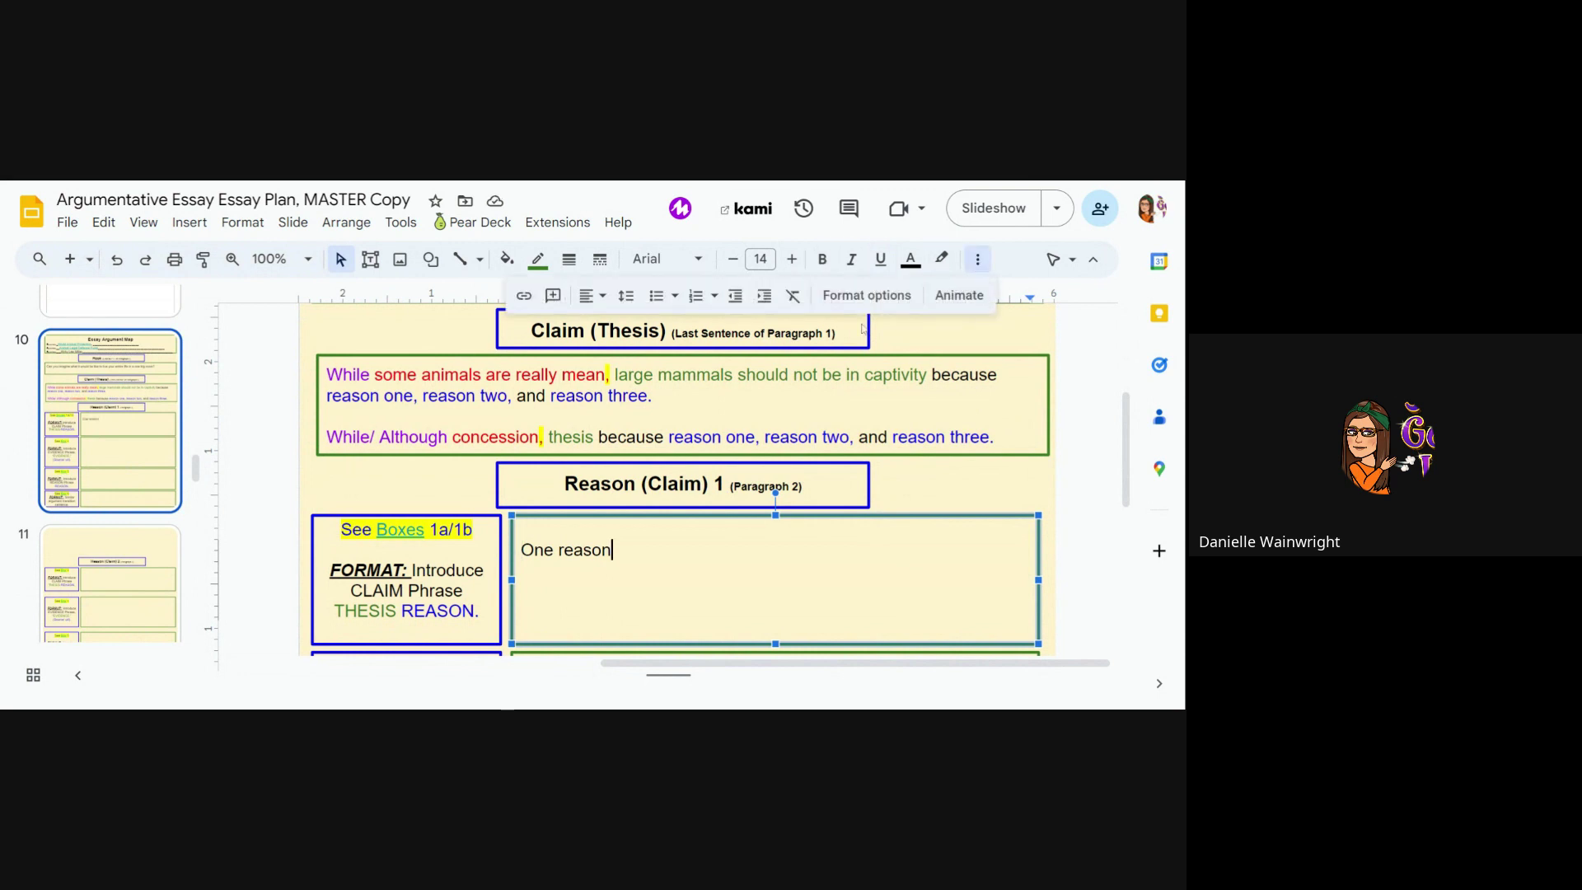
left_click(593, 295)
left_click(616, 329)
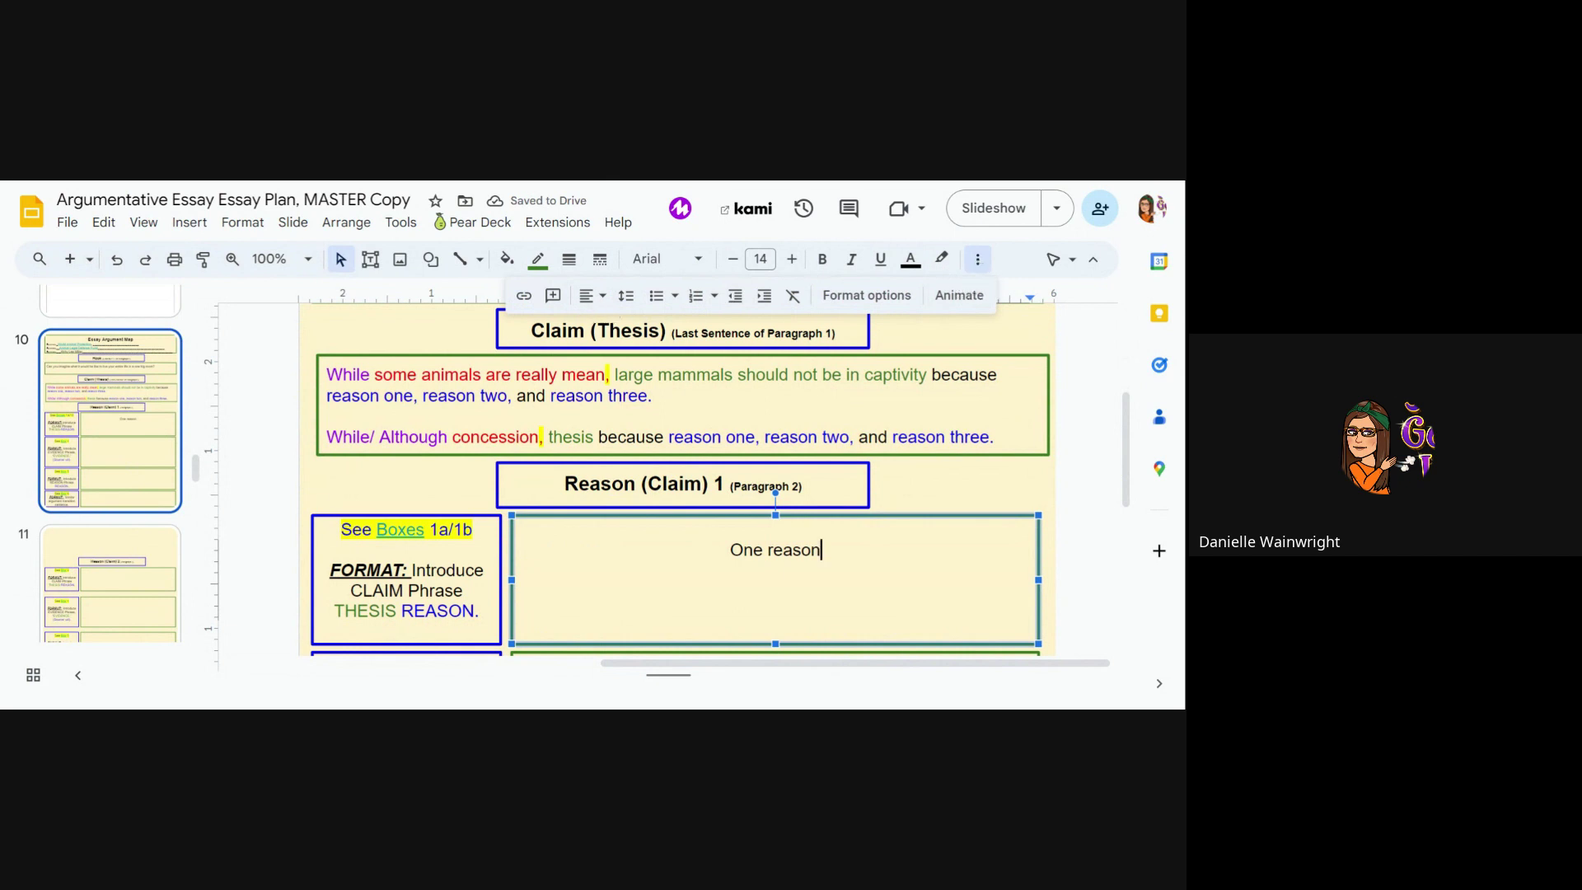
left_click(593, 295)
left_click(590, 329)
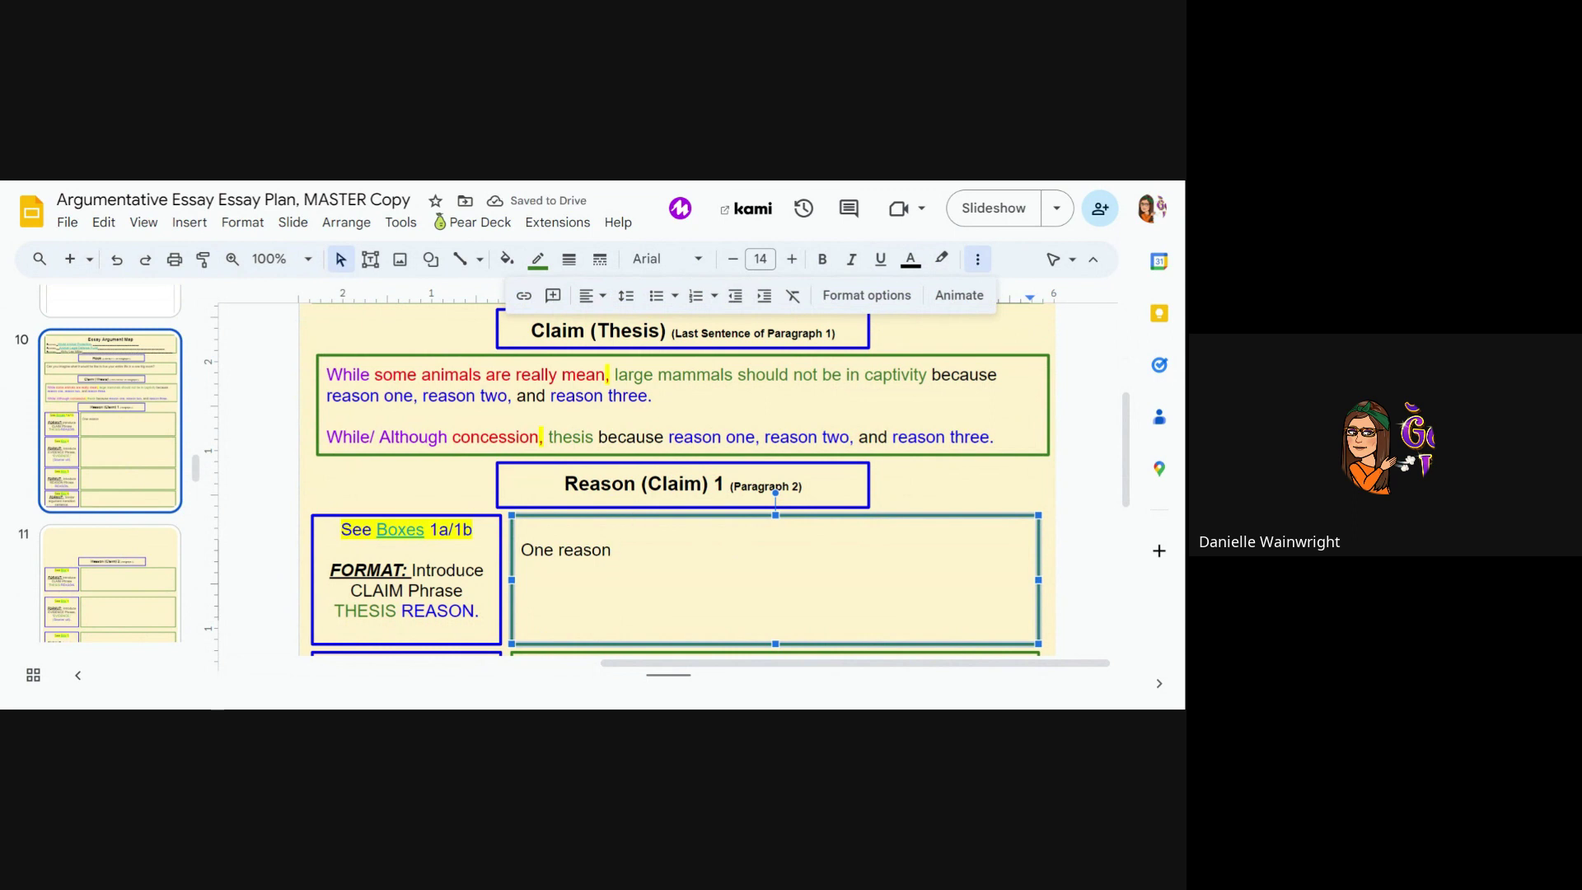
Paste the selected thesis clause right after 'One reason' in the claim box.
left_click_drag(615, 375, 412, 396)
key("ctrl+c")
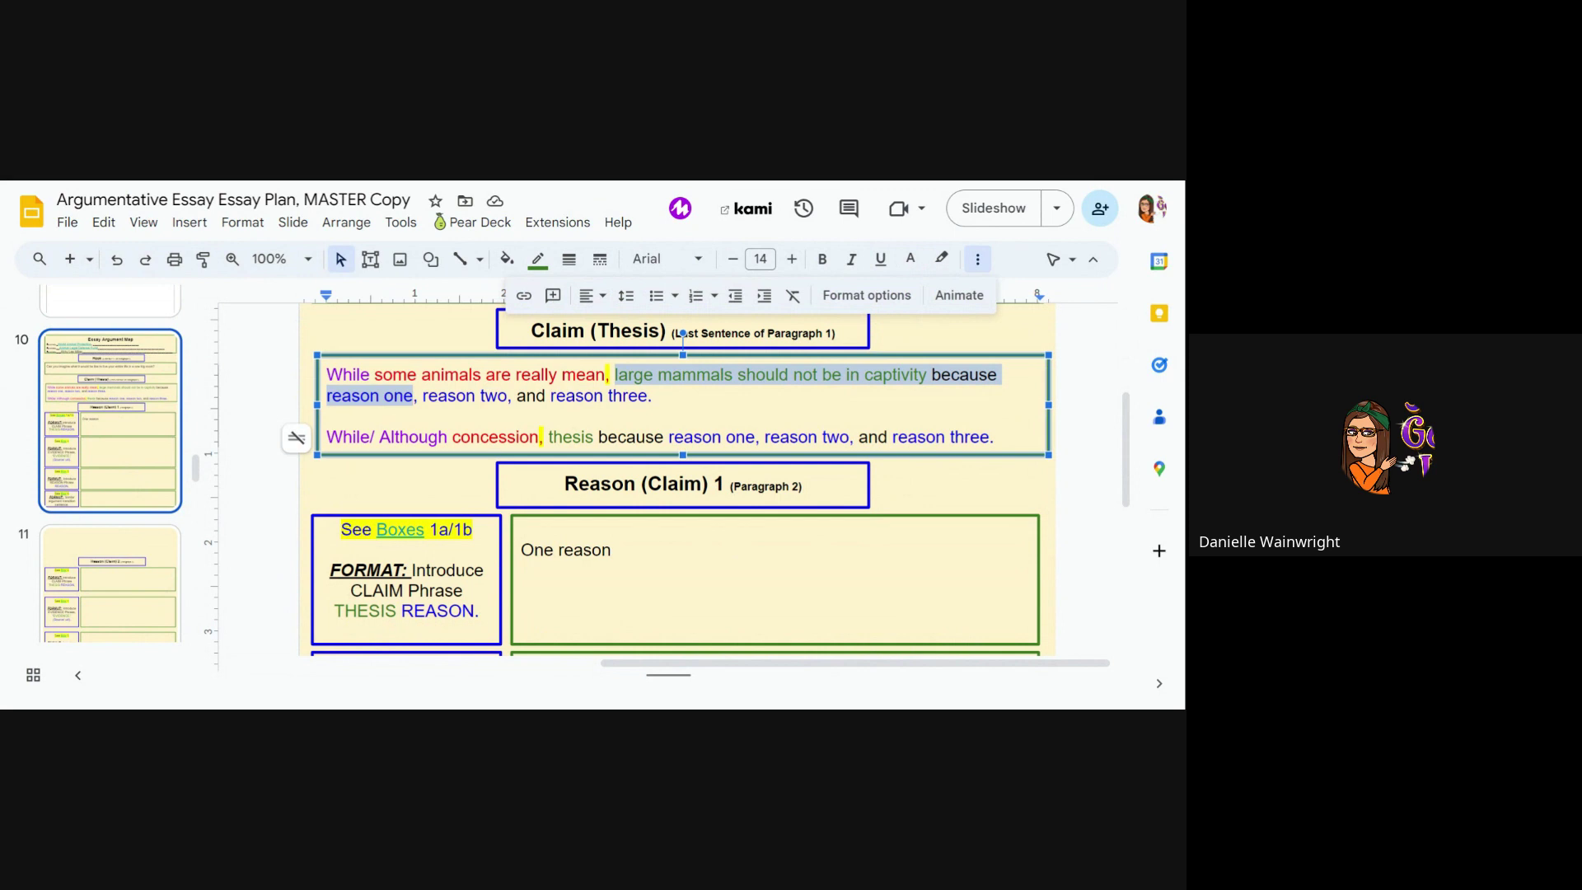
left_click(616, 549)
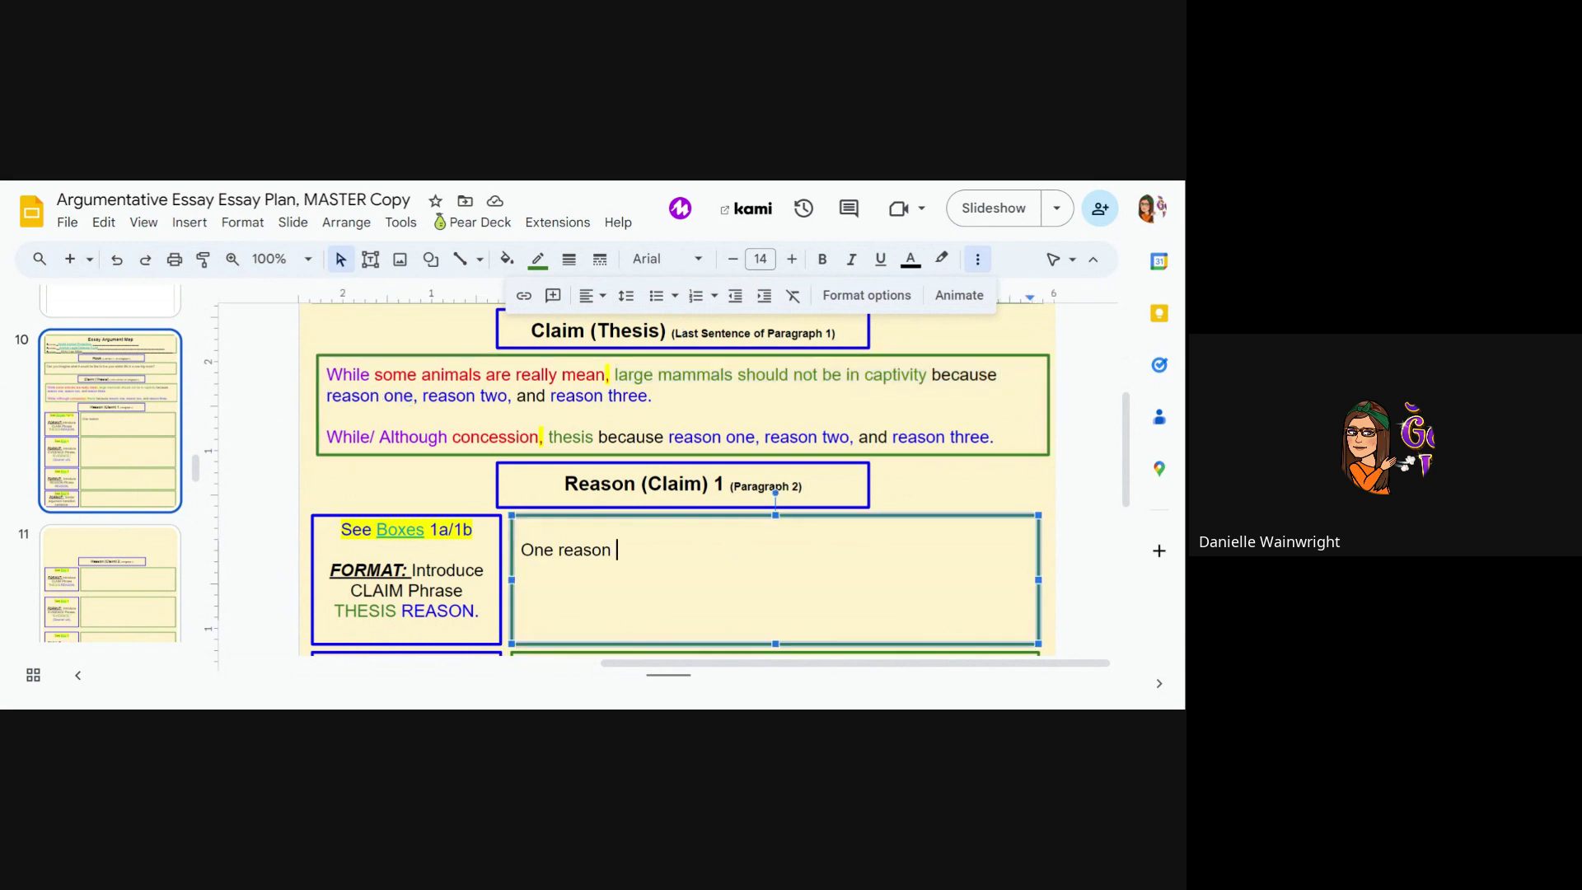
key("ctrl+v")
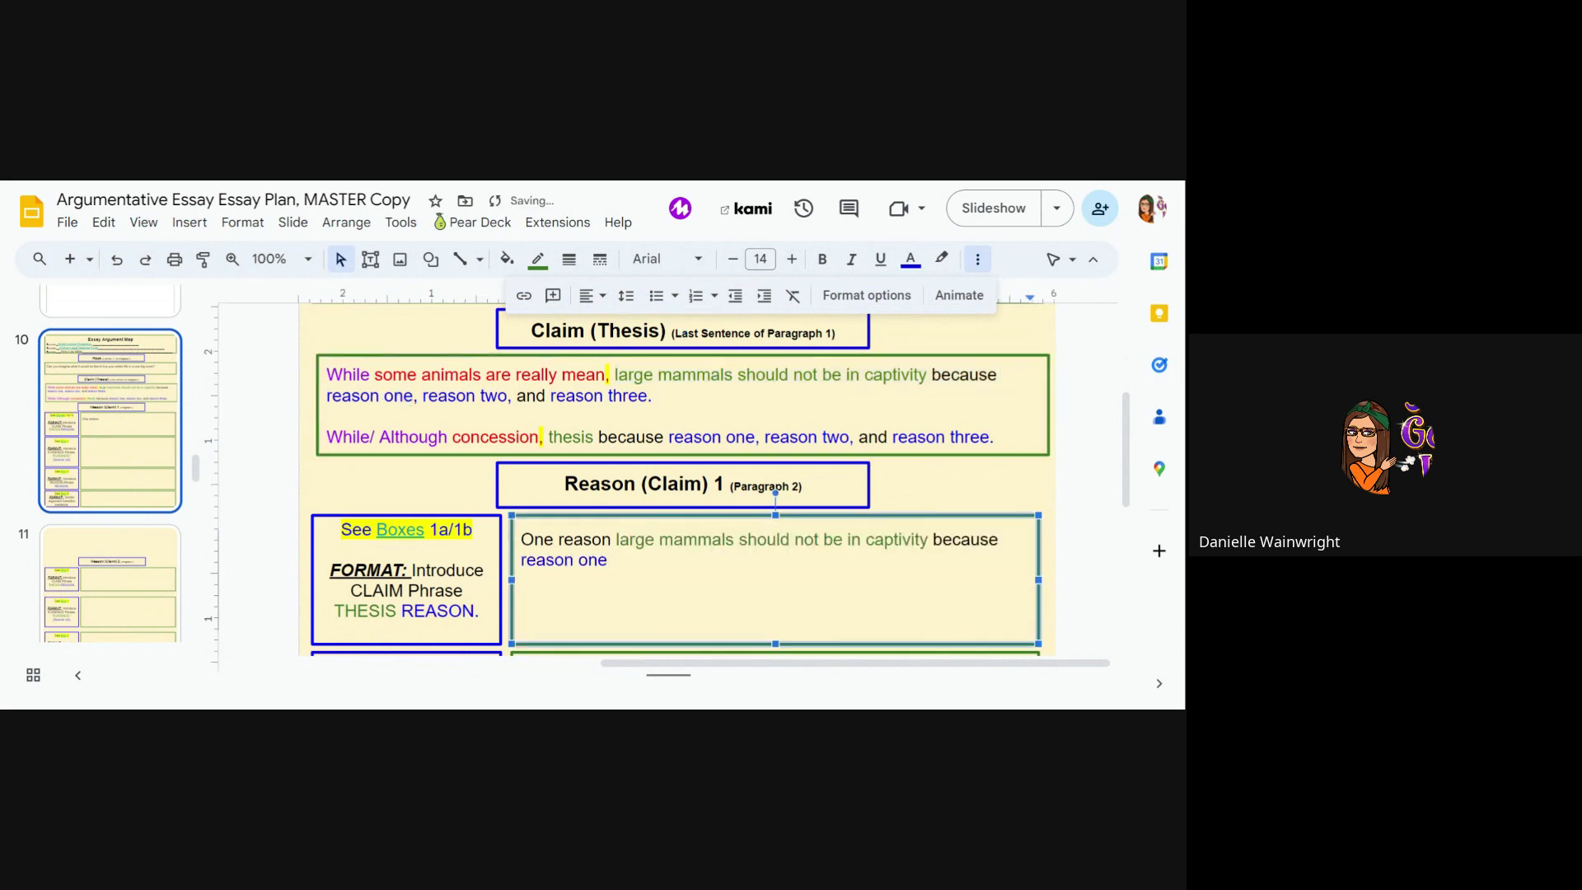
Insert 'is' before 'because' and replace 'reason one' with 'they are afraid of the dark.'.
left_click(943, 539)
key("Left")
type("is")
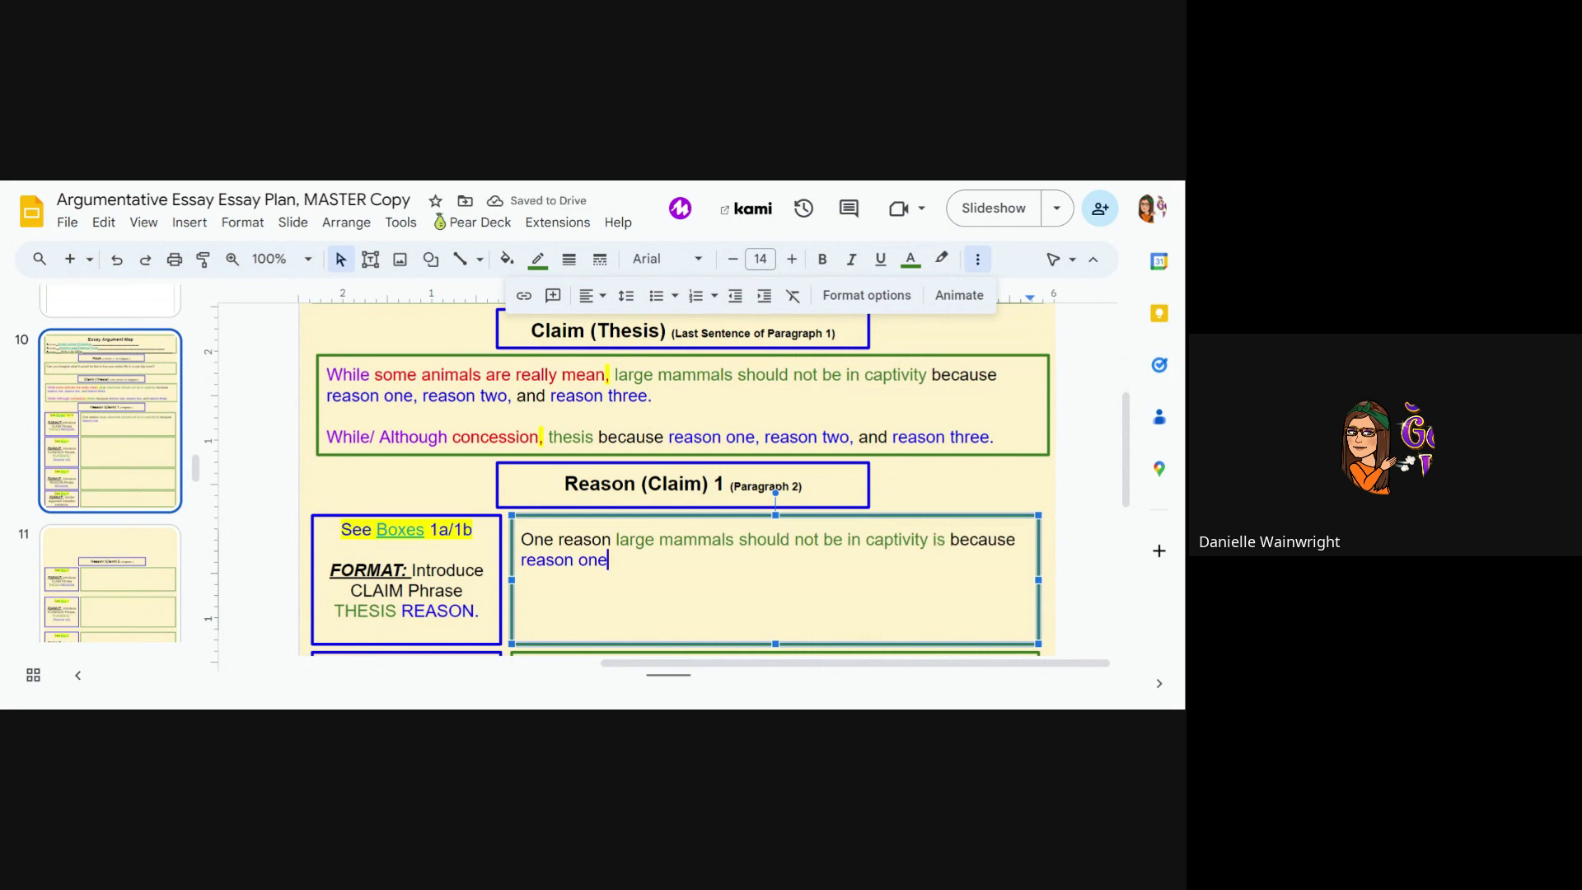
left_click_drag(607, 560, 521, 560)
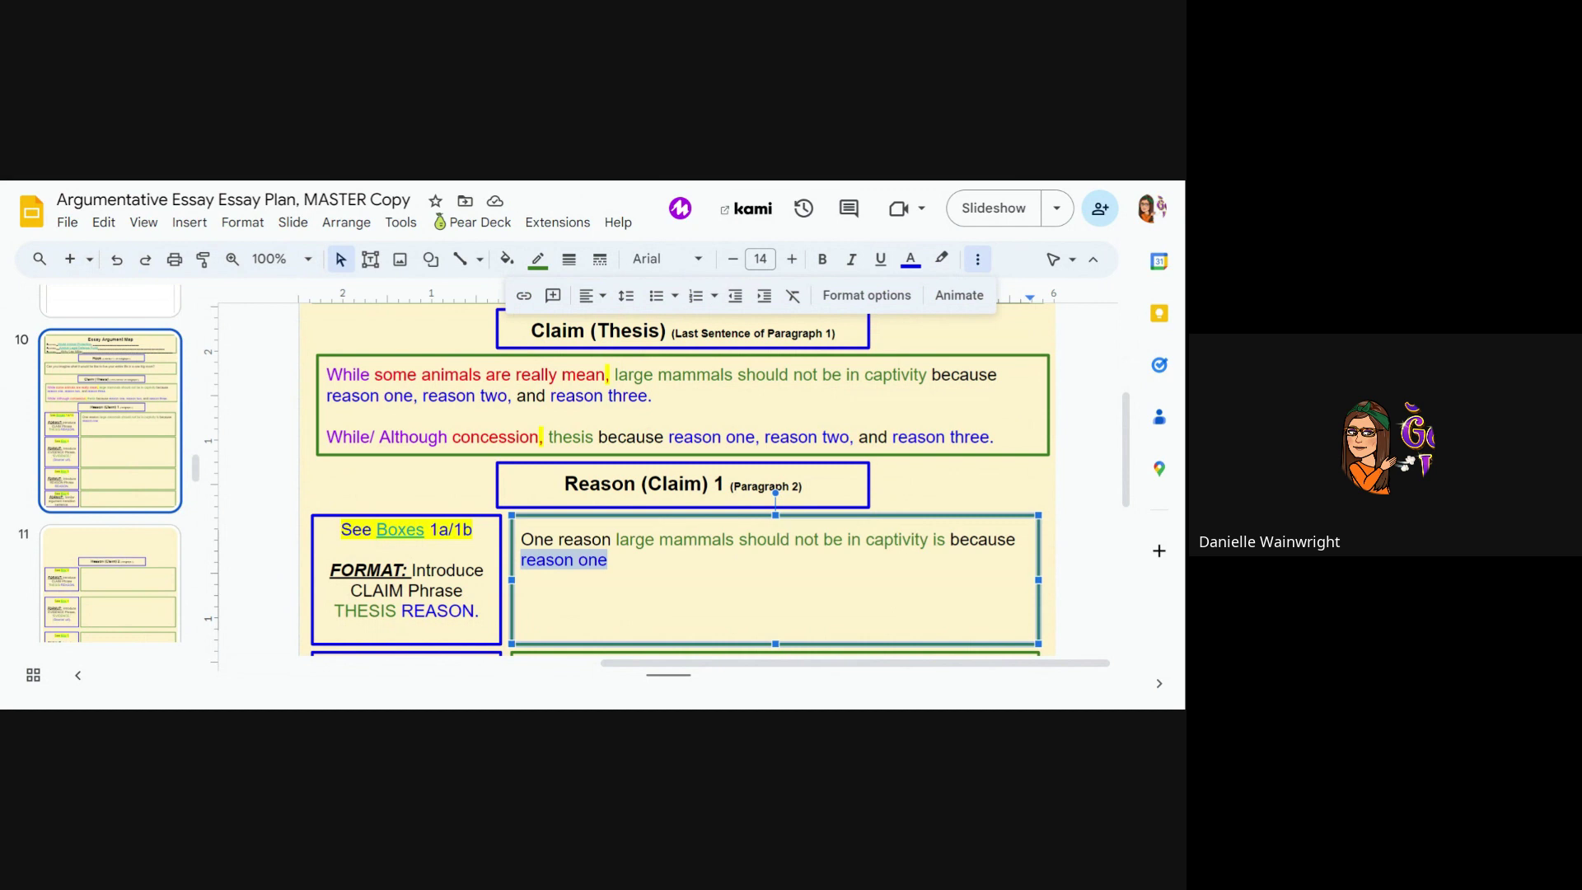
type("they are afrai")
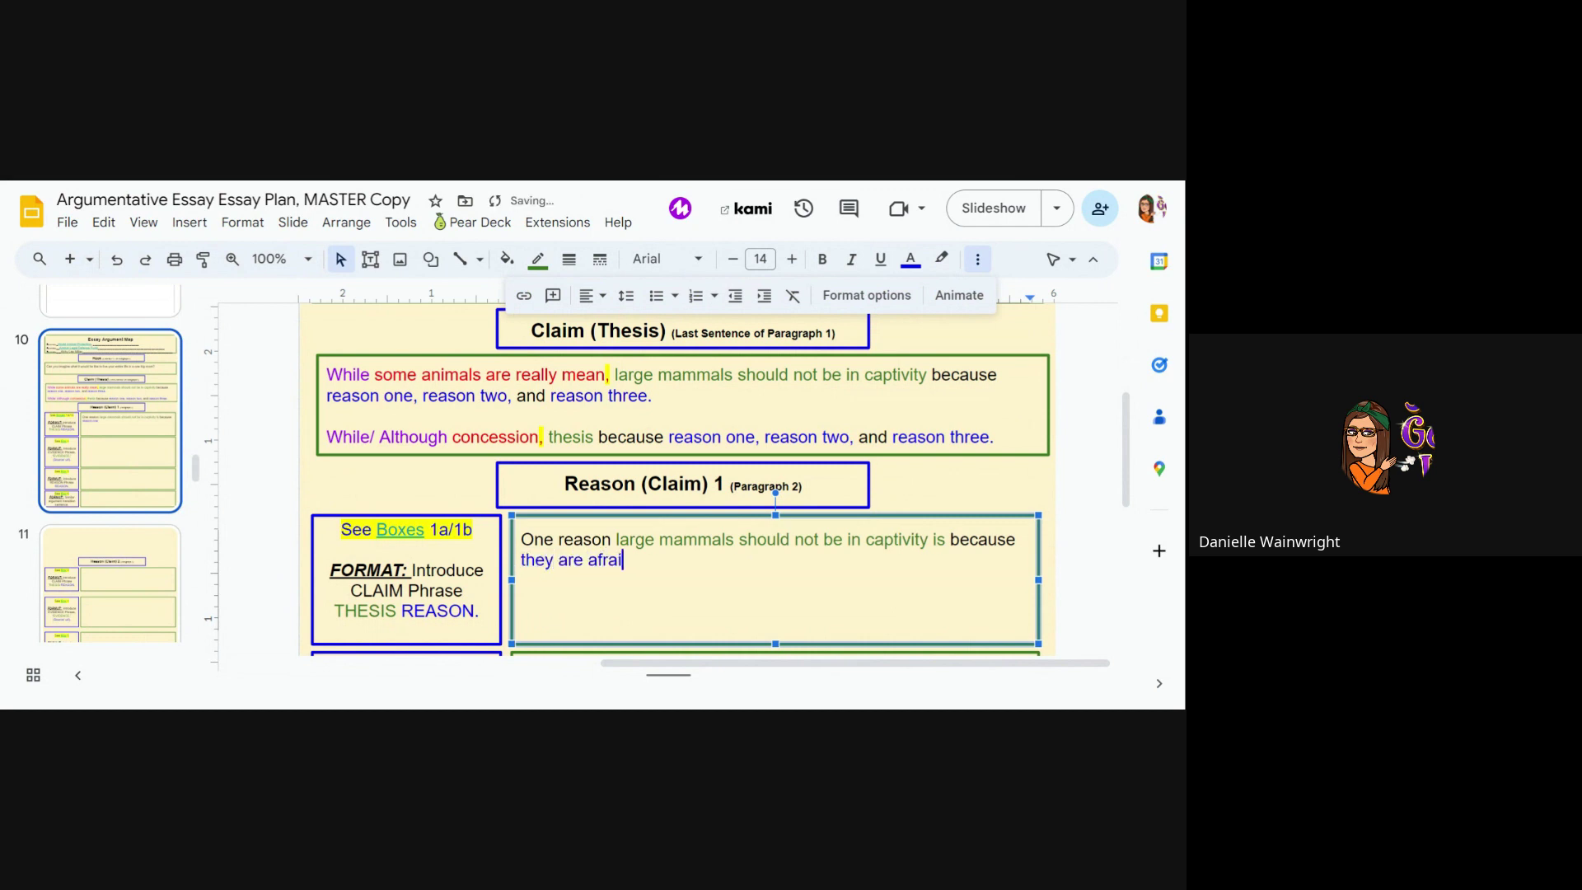
type("d of the dark.")
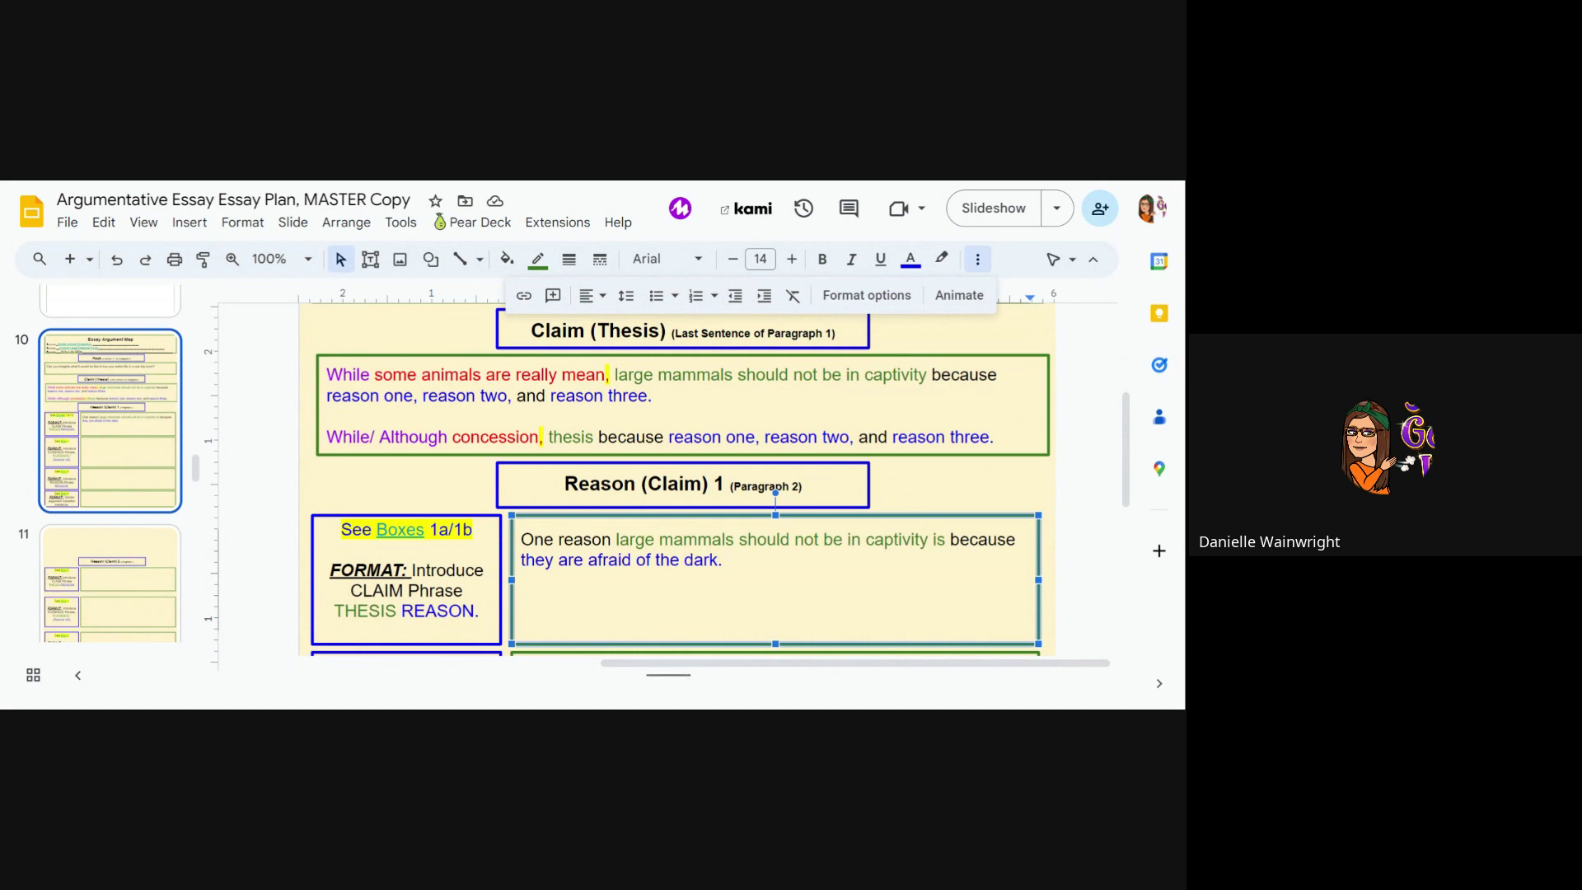
scroll(514, 595, "down", 1)
scroll(520, 586, "down", 2)
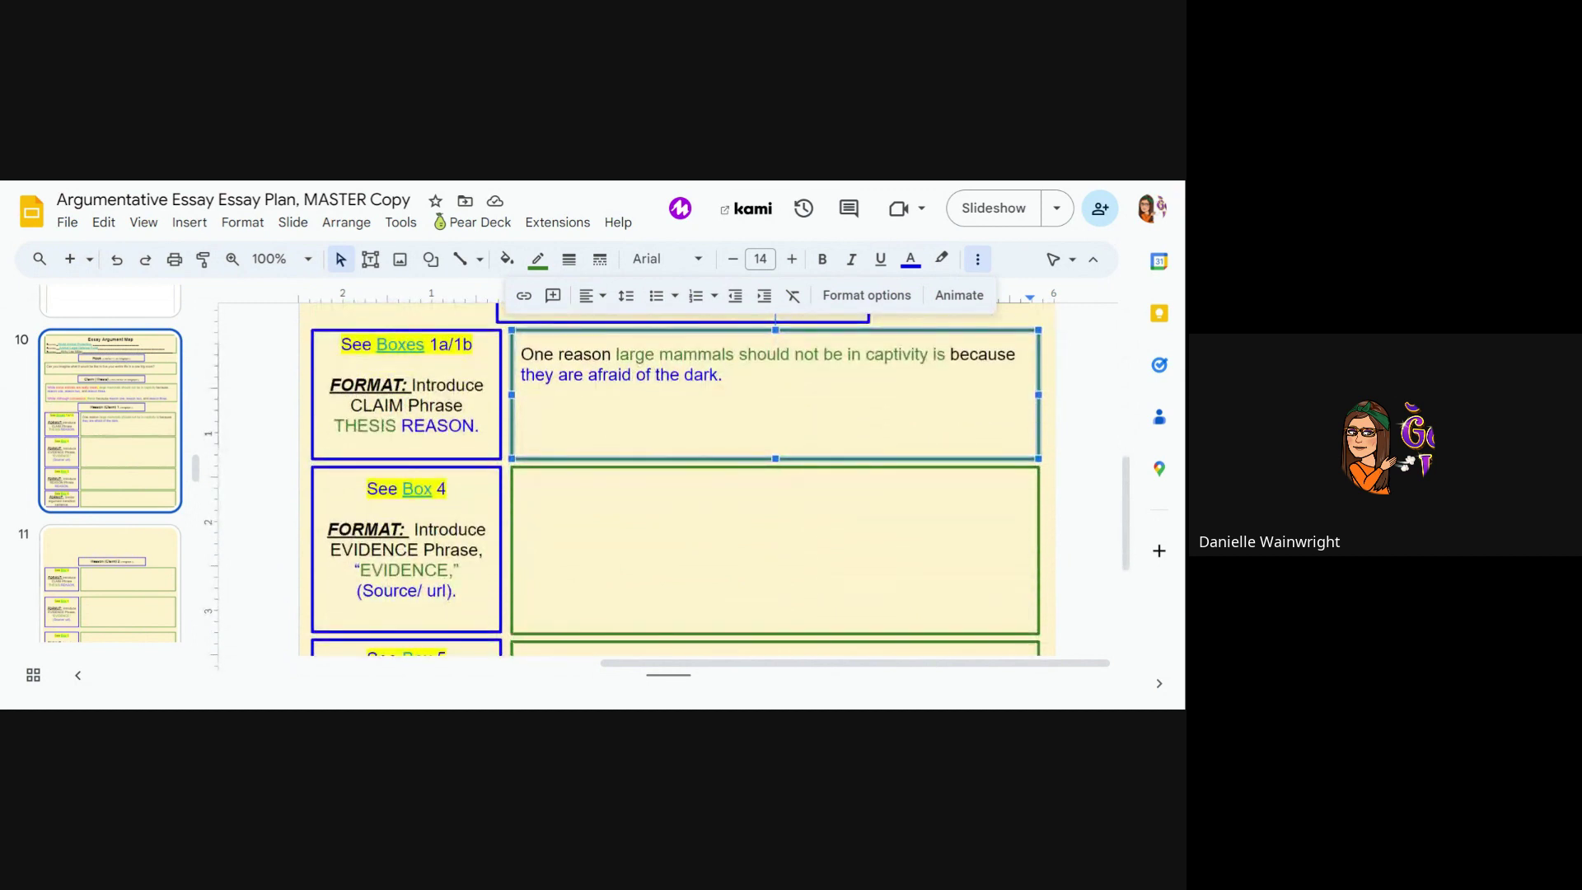
Follow the Box 4 link to slide 16 and scroll through its evidence and reasoning starters table.
left_click(416, 490)
left_click(445, 516)
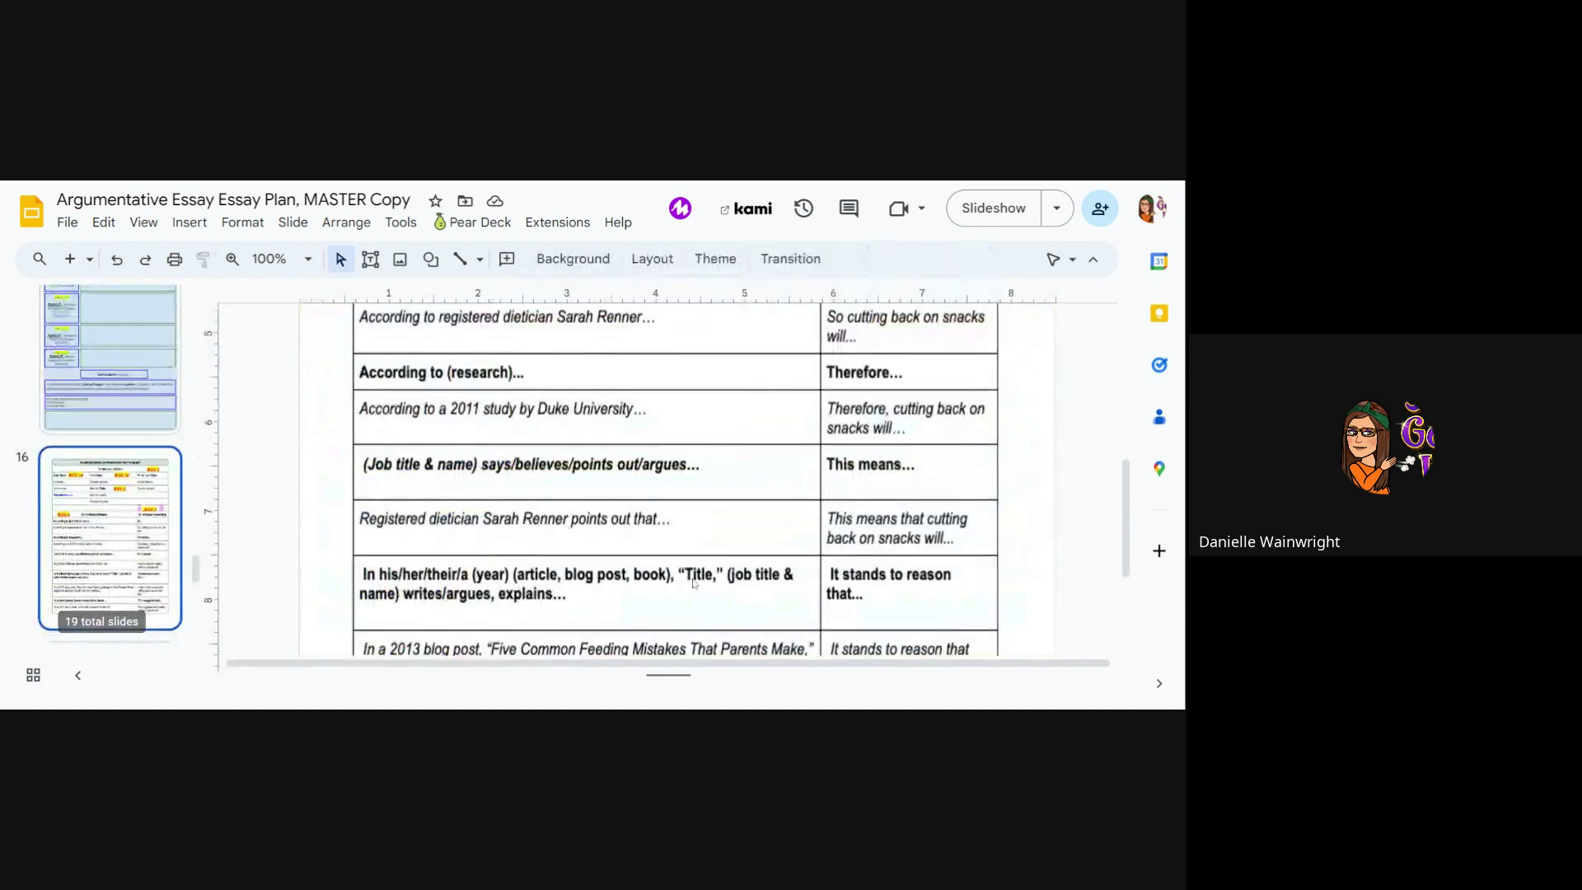
scroll(495, 527, "up", 5)
scroll(643, 581, "down", 1)
scroll(642, 581, "down", 1)
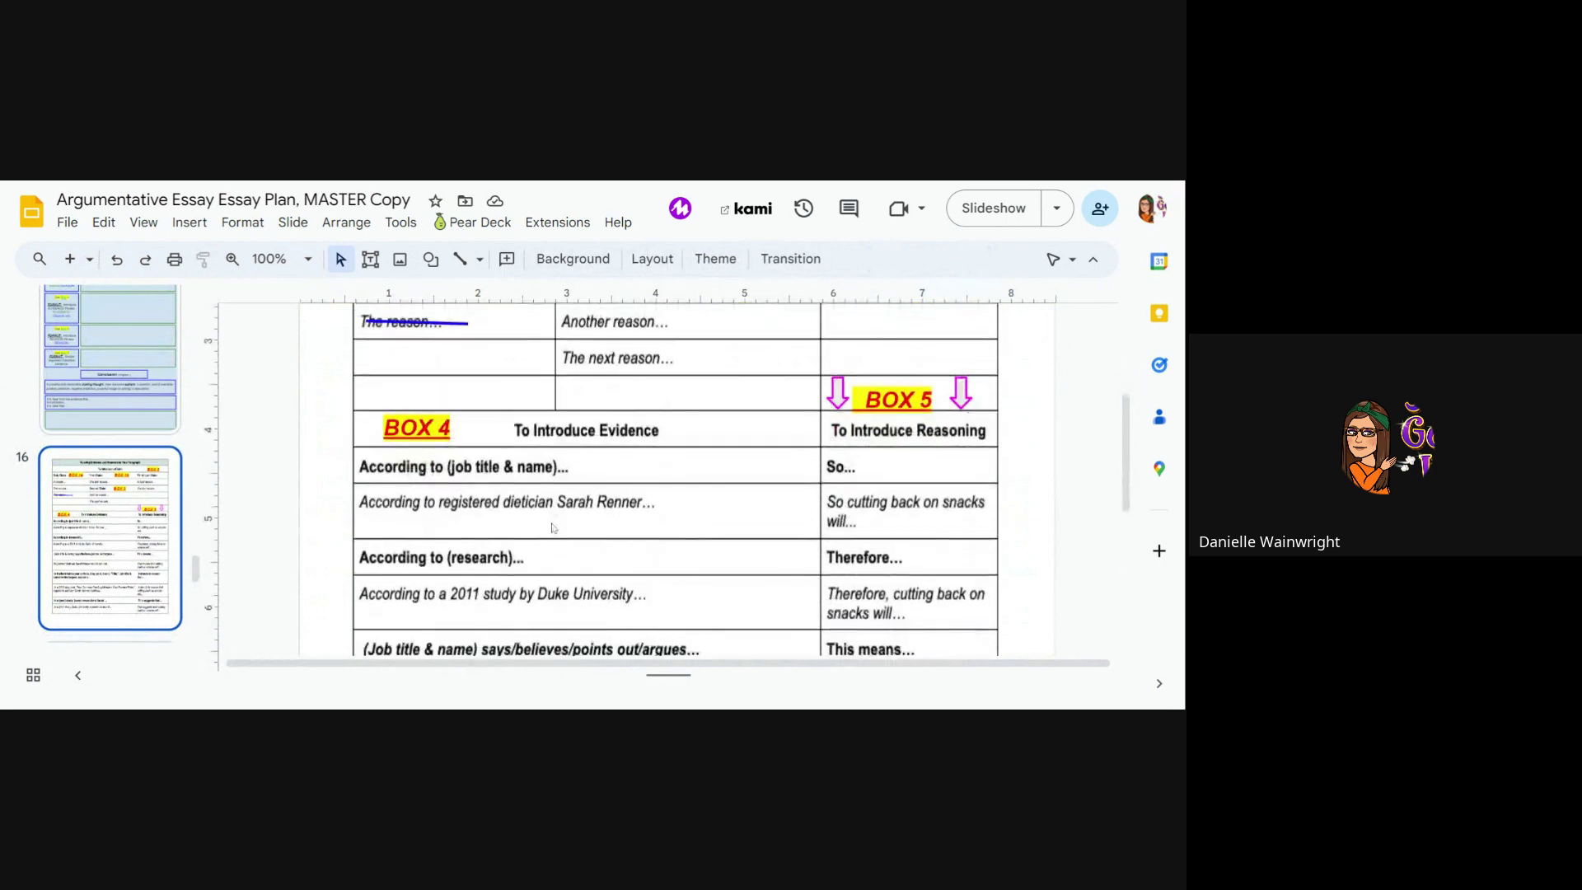
scroll(464, 524, "down", 1)
scroll(464, 524, "down", 1)
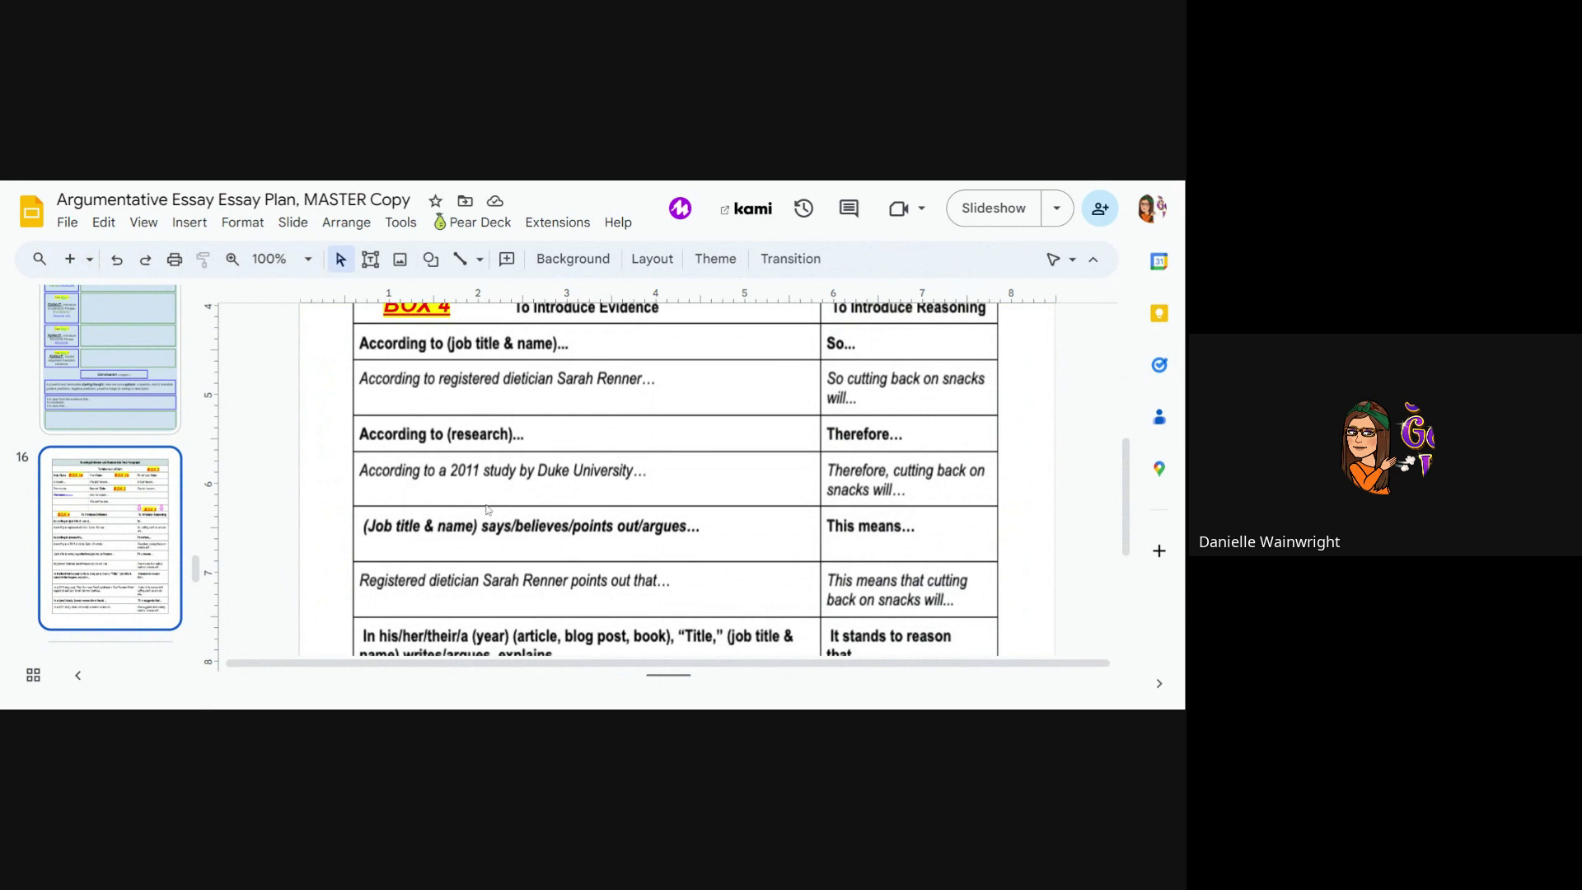
scroll(488, 474, "down", 2)
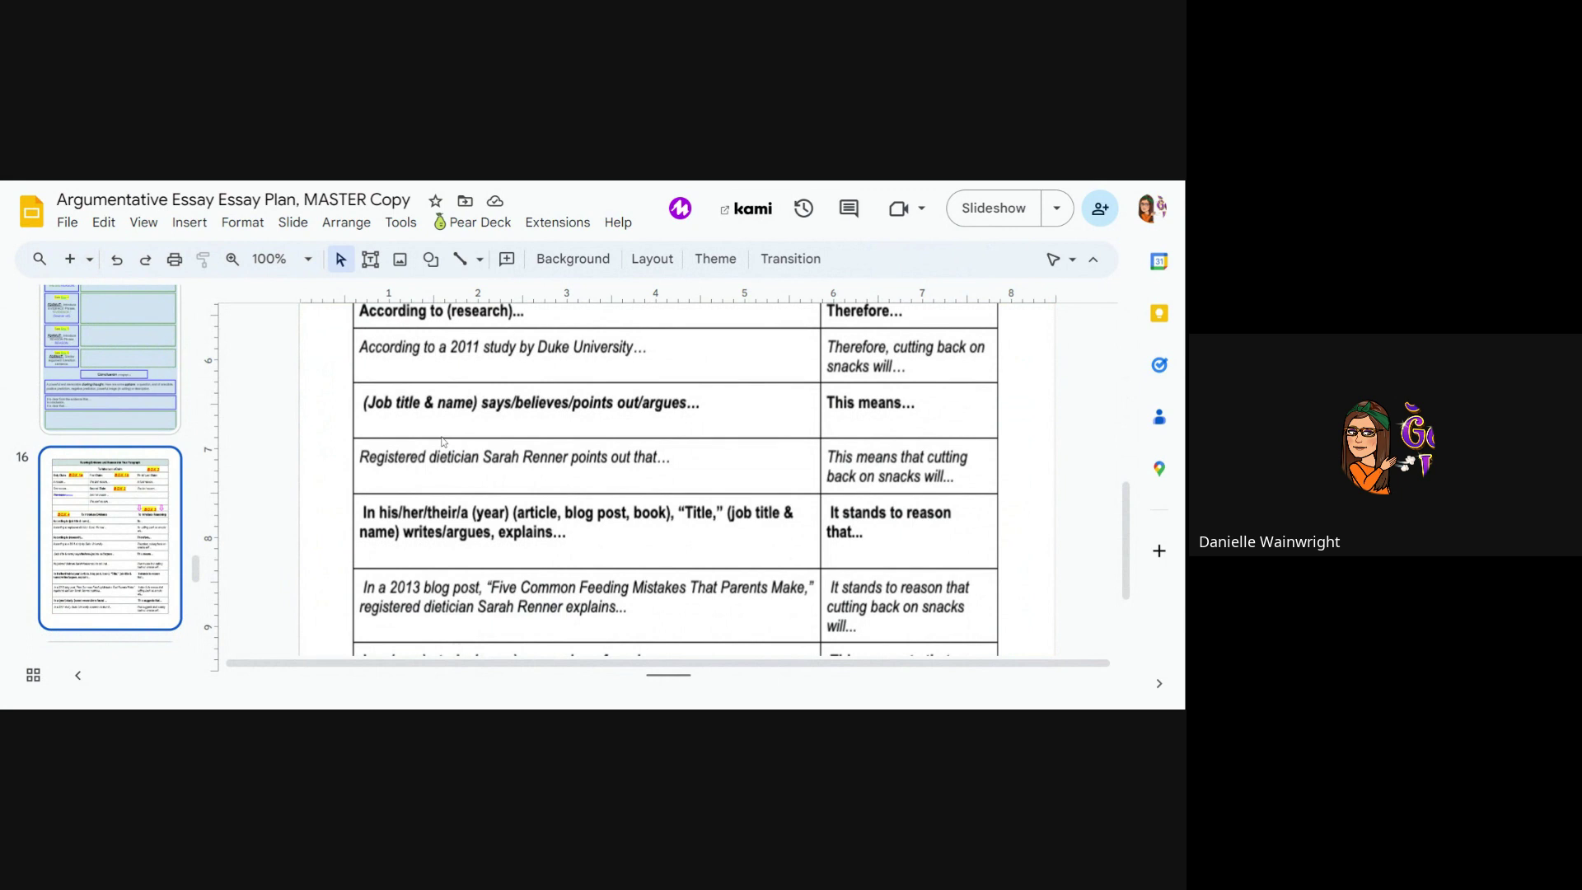
scroll(439, 489, "down", 1)
scroll(439, 489, "down", 1)
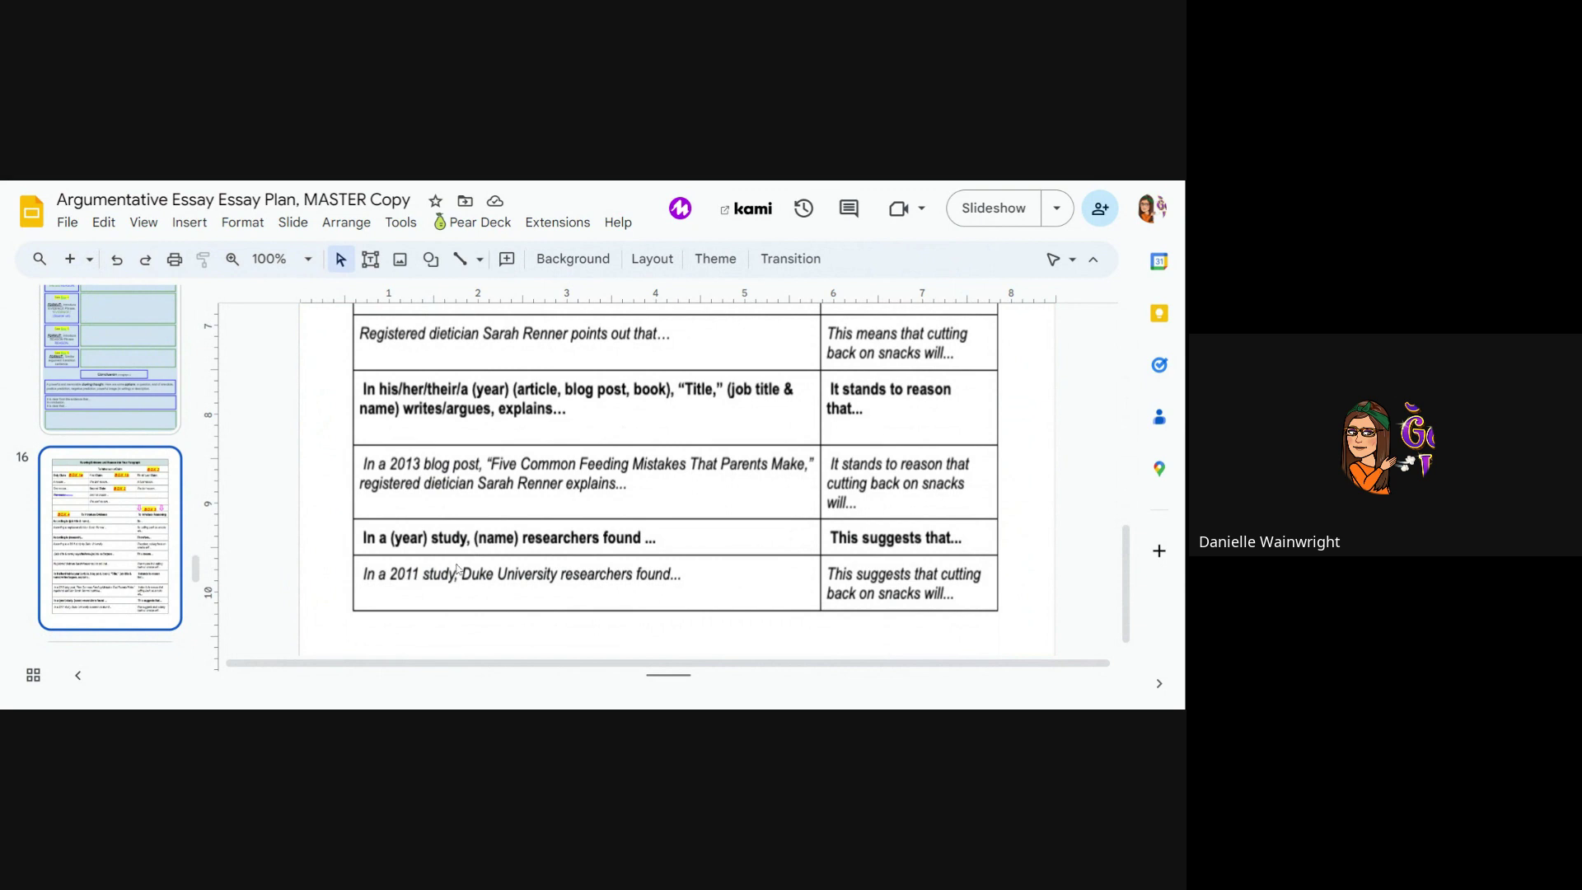
scroll(456, 568, "up", 6)
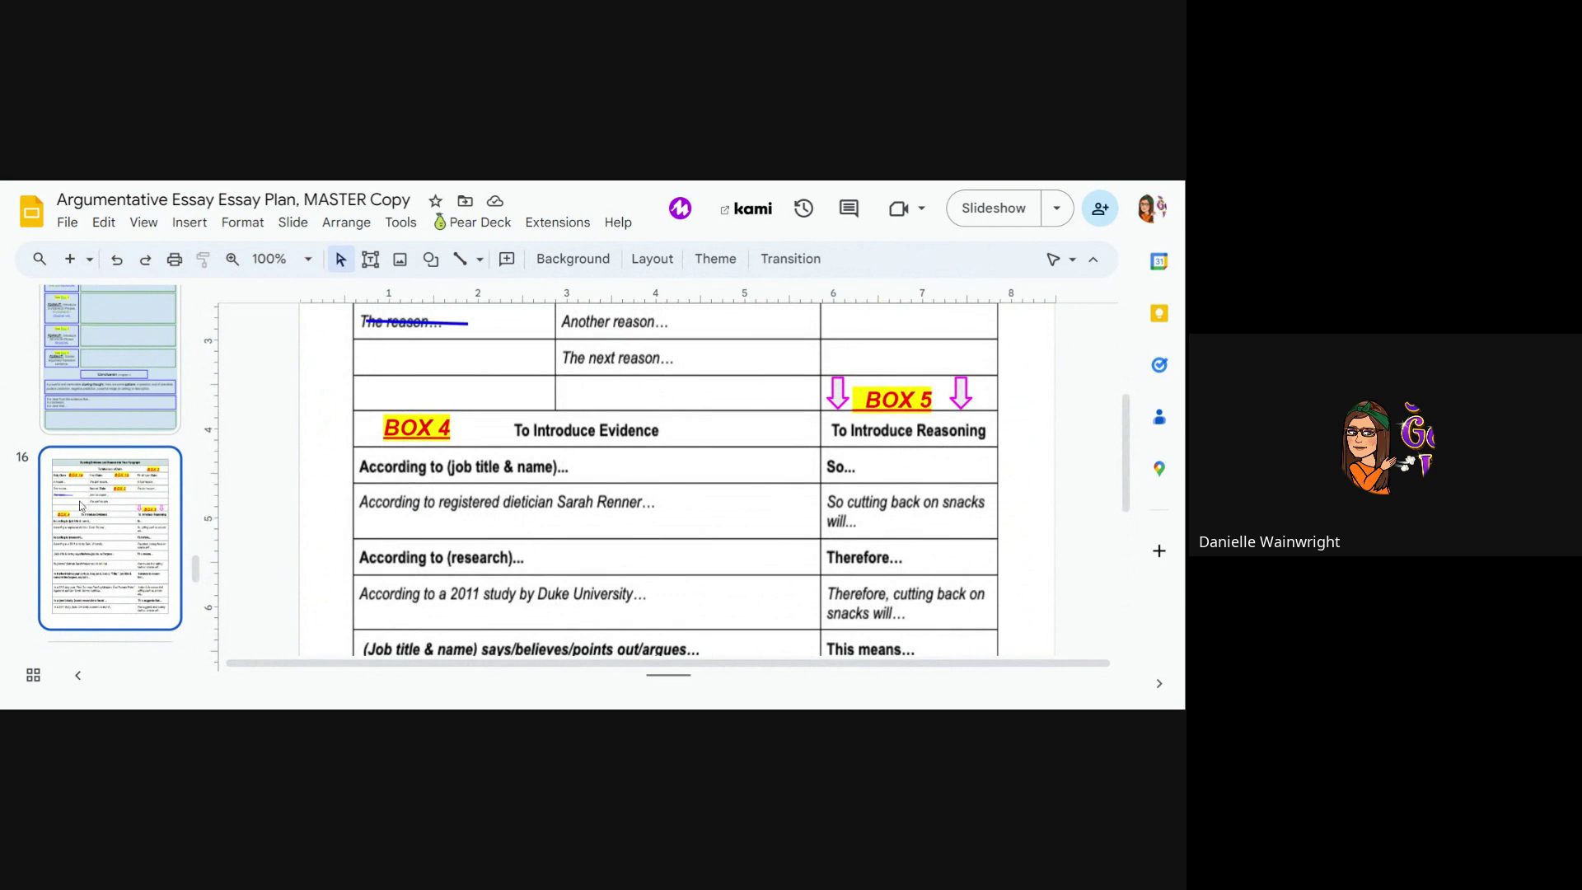
scroll(80, 506, "up", 10)
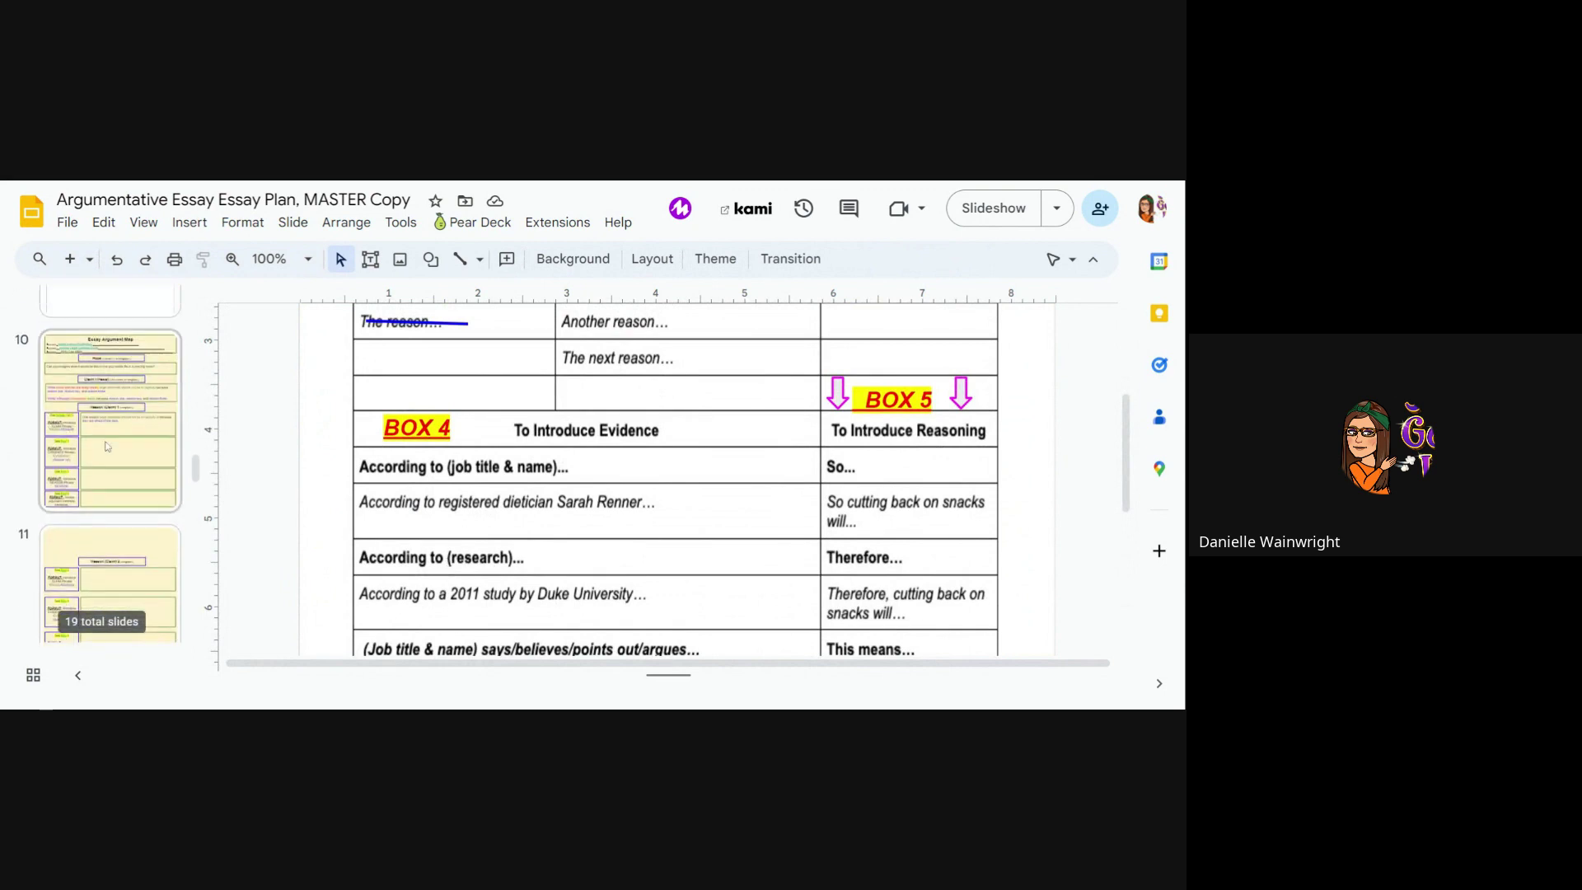
On slide 10, make the evidence box text black and left-aligned, and type 'According to'.
left_click(106, 446)
scroll(742, 494, "down", 3)
left_click(775, 508)
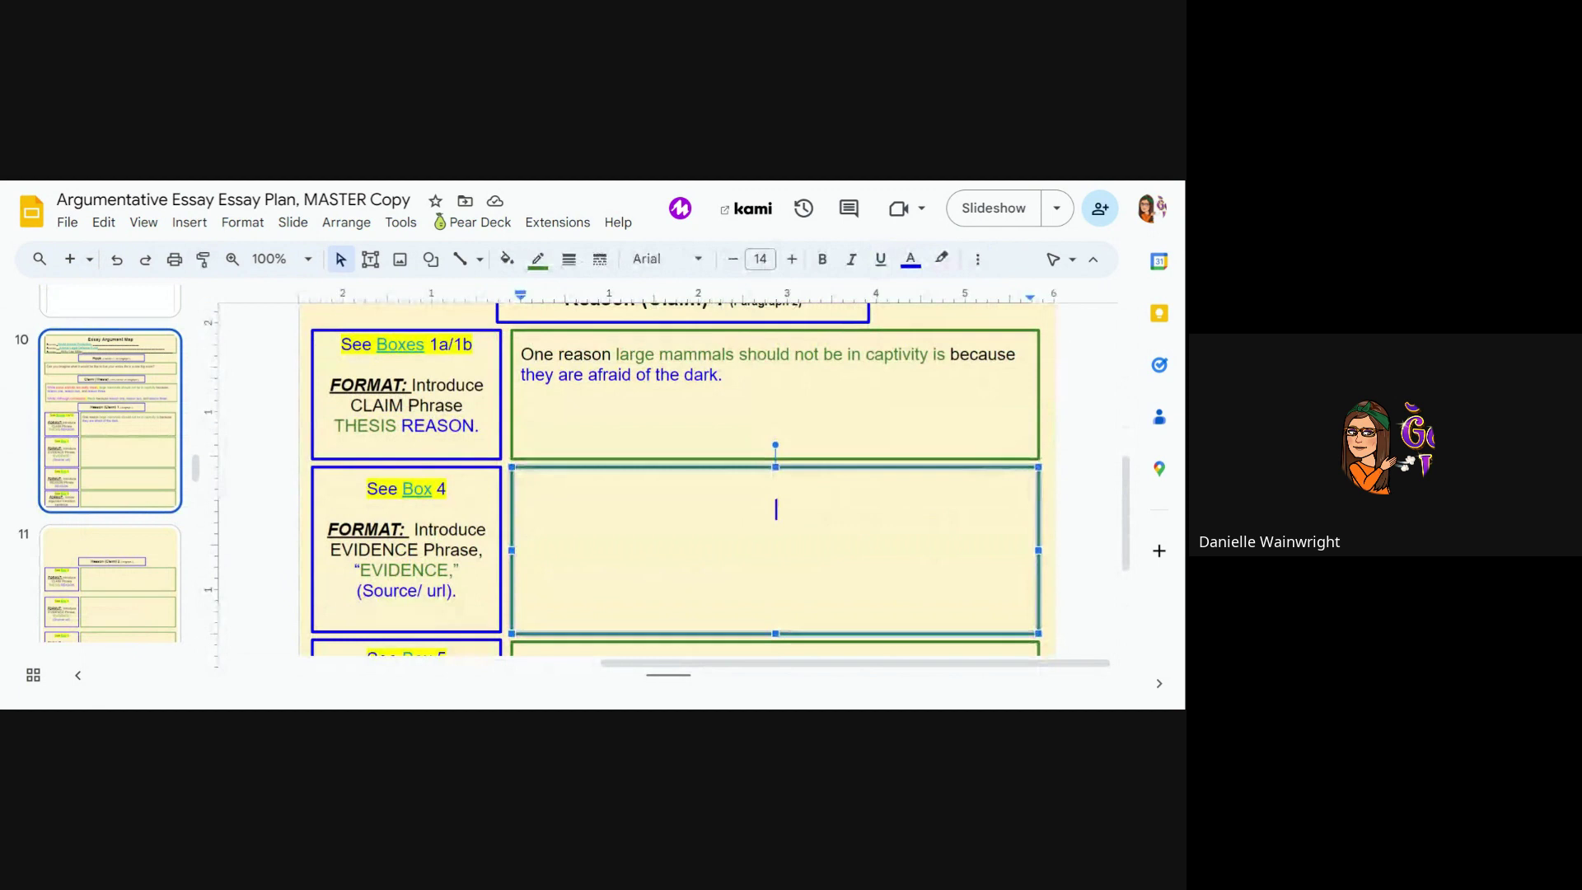
left_click(910, 262)
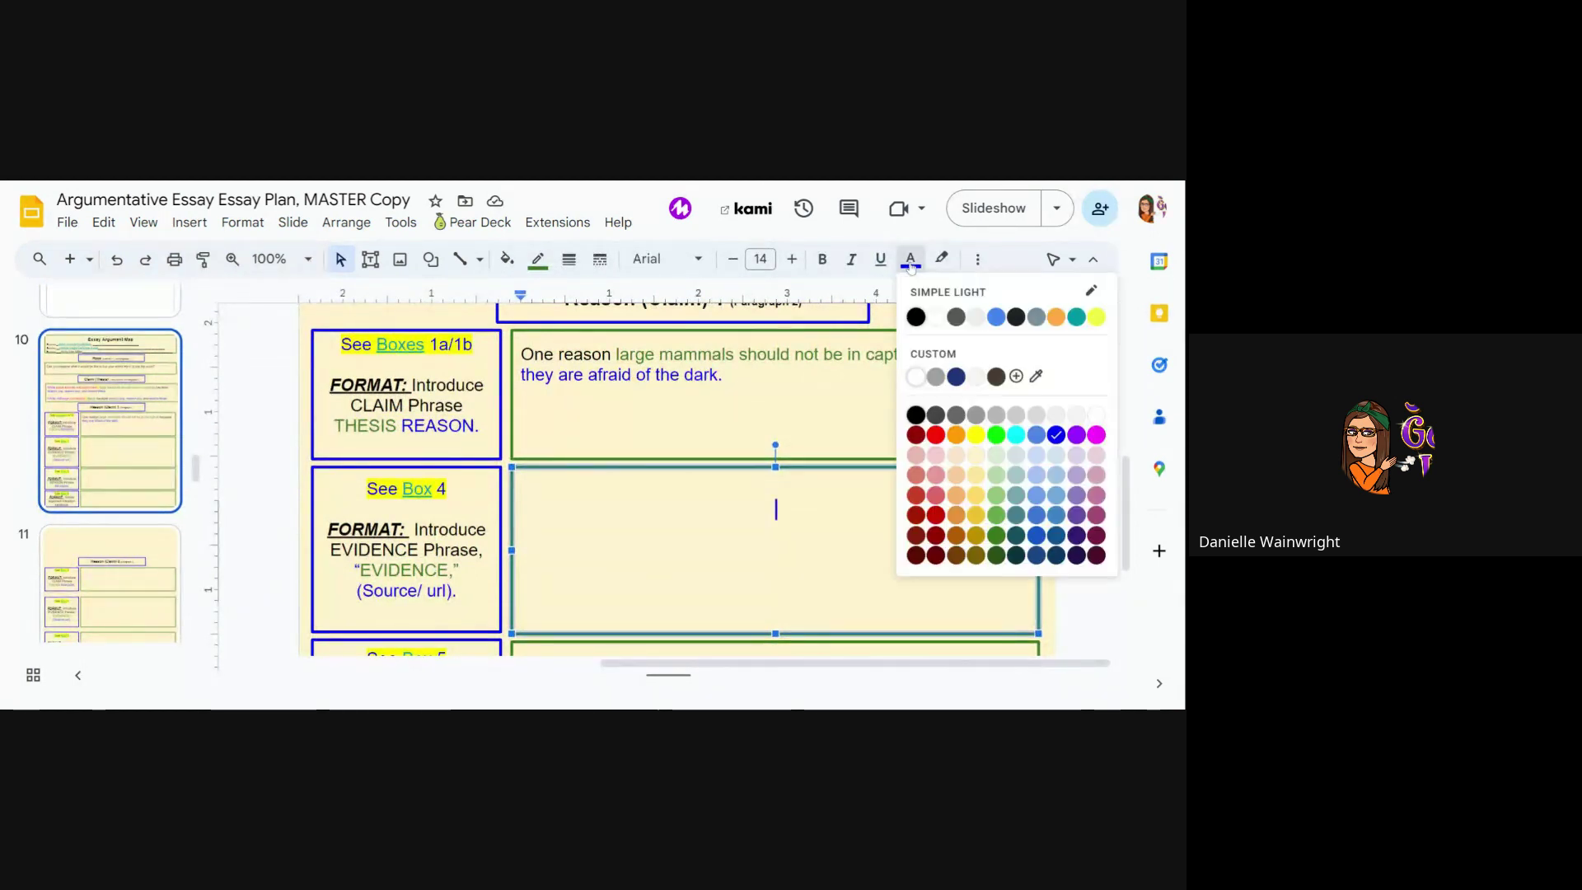
left_click(916, 417)
left_click(978, 259)
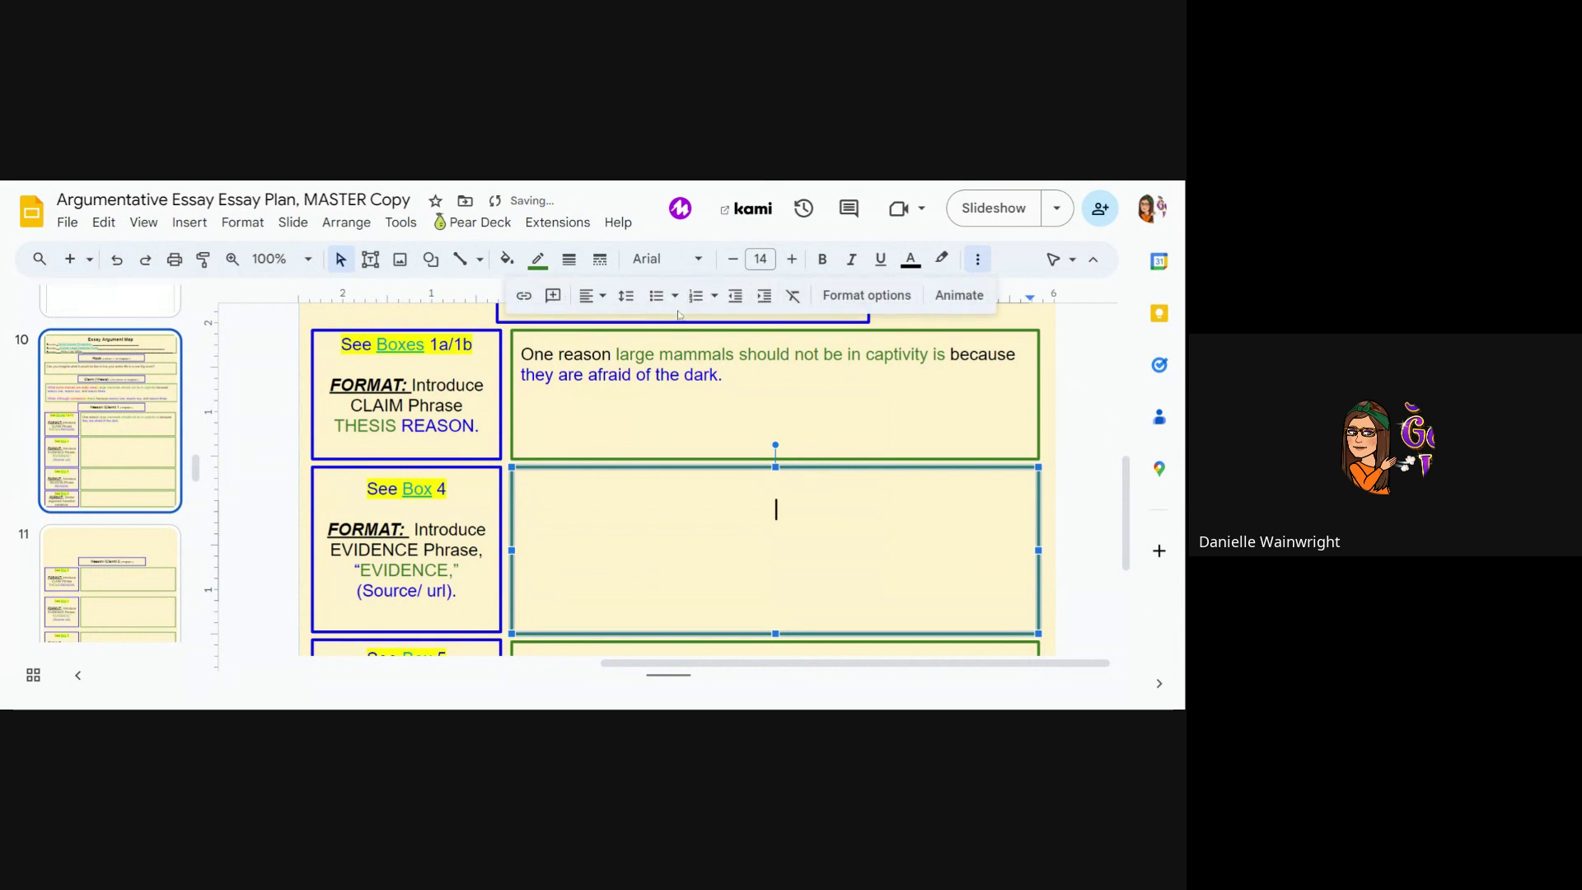
left_click(588, 295)
left_click(598, 330)
type("According to")
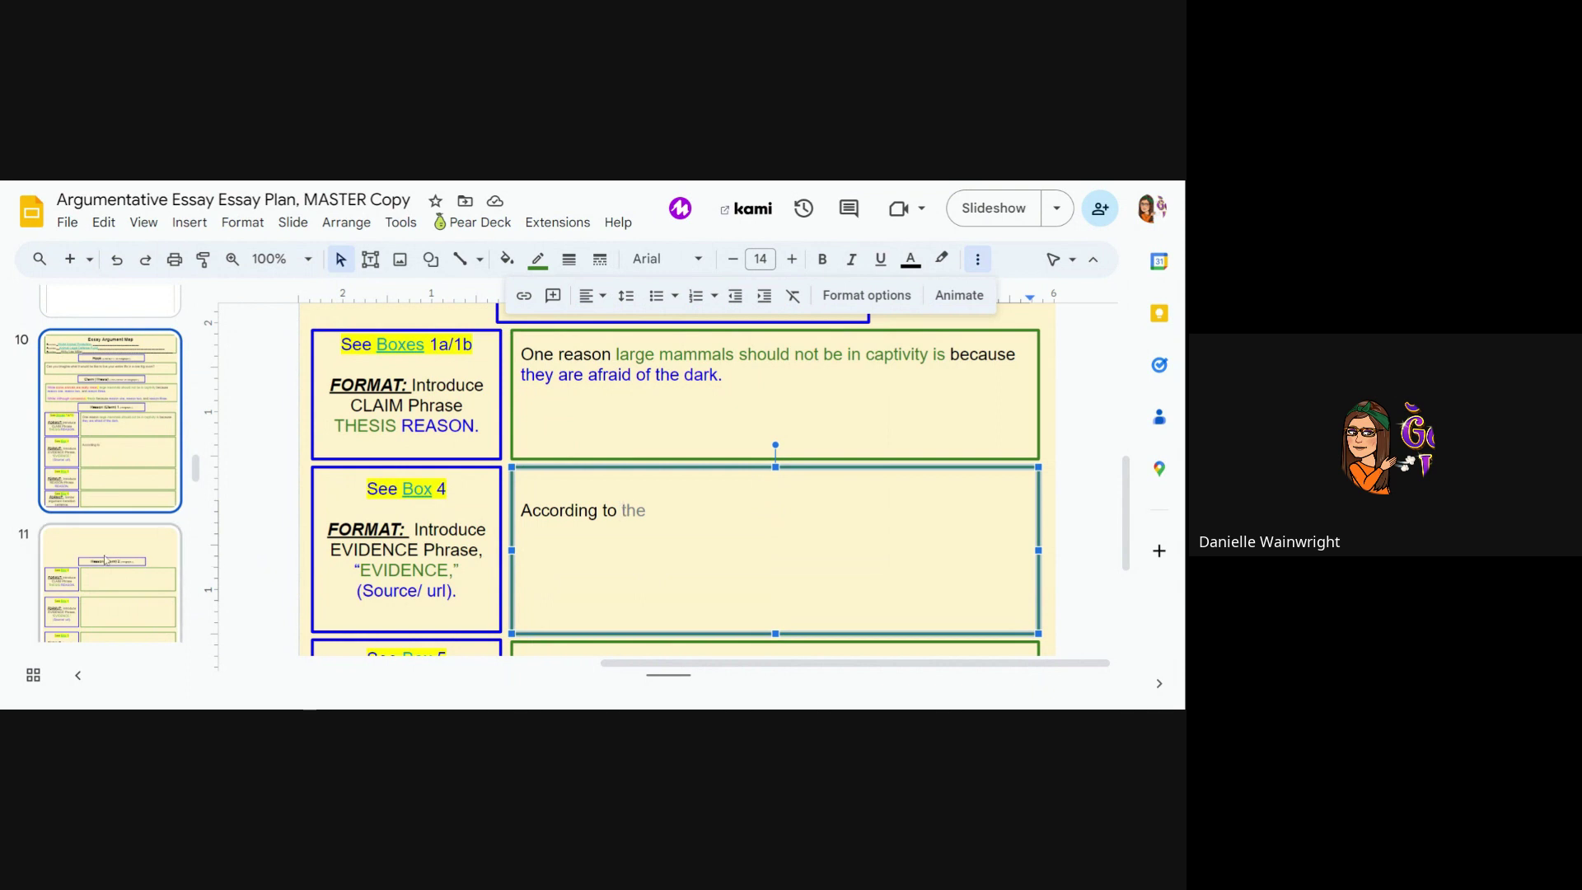
scroll(105, 560, "up", 3)
scroll(105, 561, "up", 8)
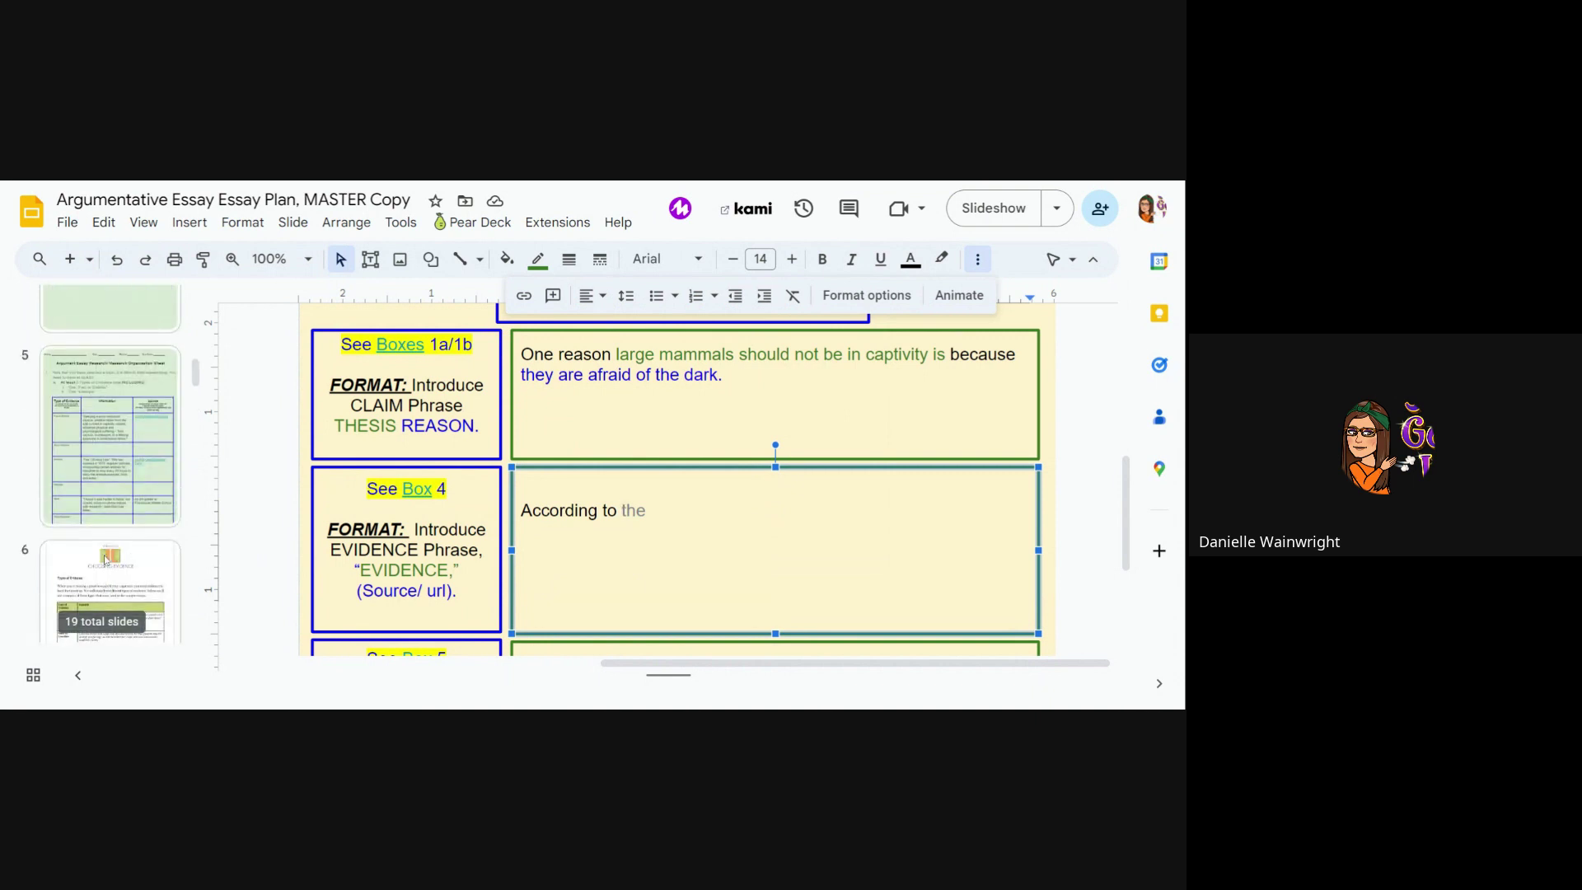
Select the whole World Animal Protection quote in slide 5's Information cell, then scroll back to slide 10.
left_click(123, 449)
scroll(659, 477, "up", 2)
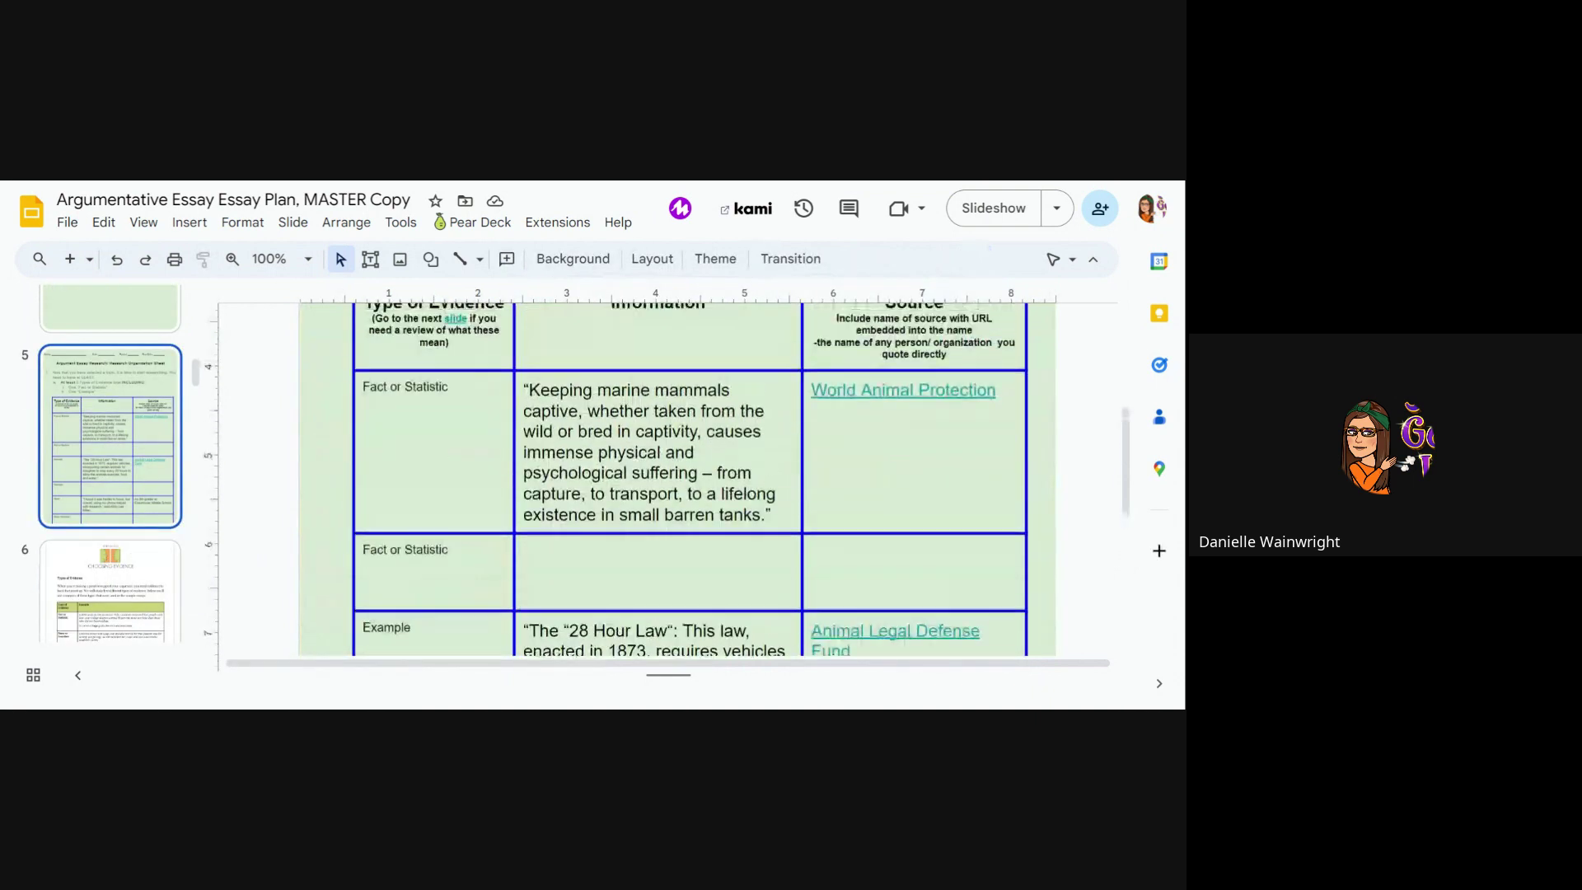
left_click_drag(771, 514, 526, 506)
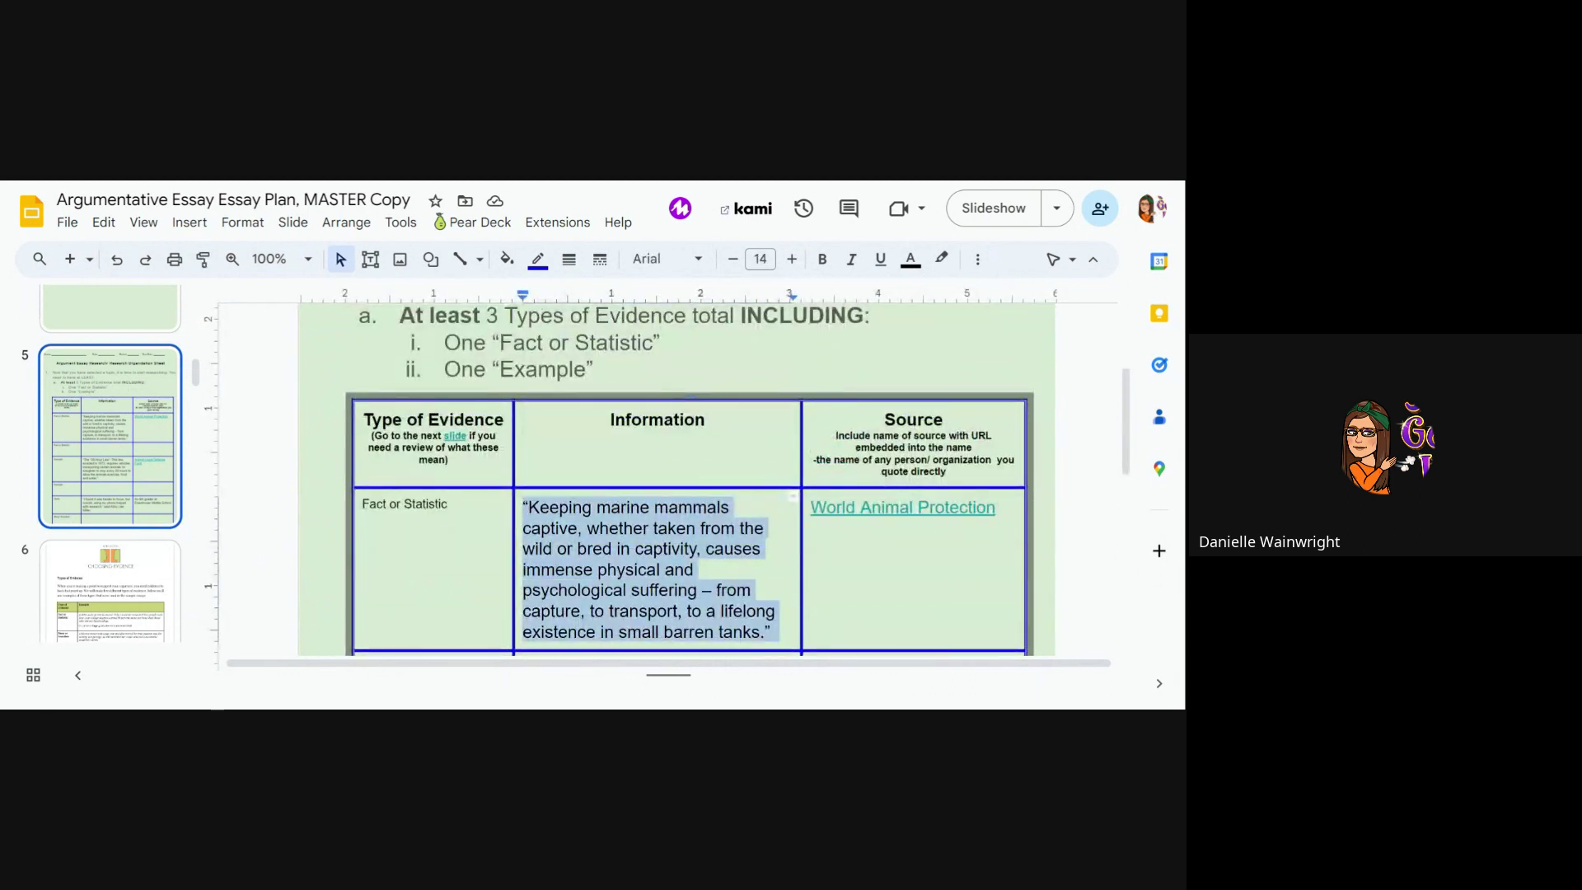
left_click(566, 569)
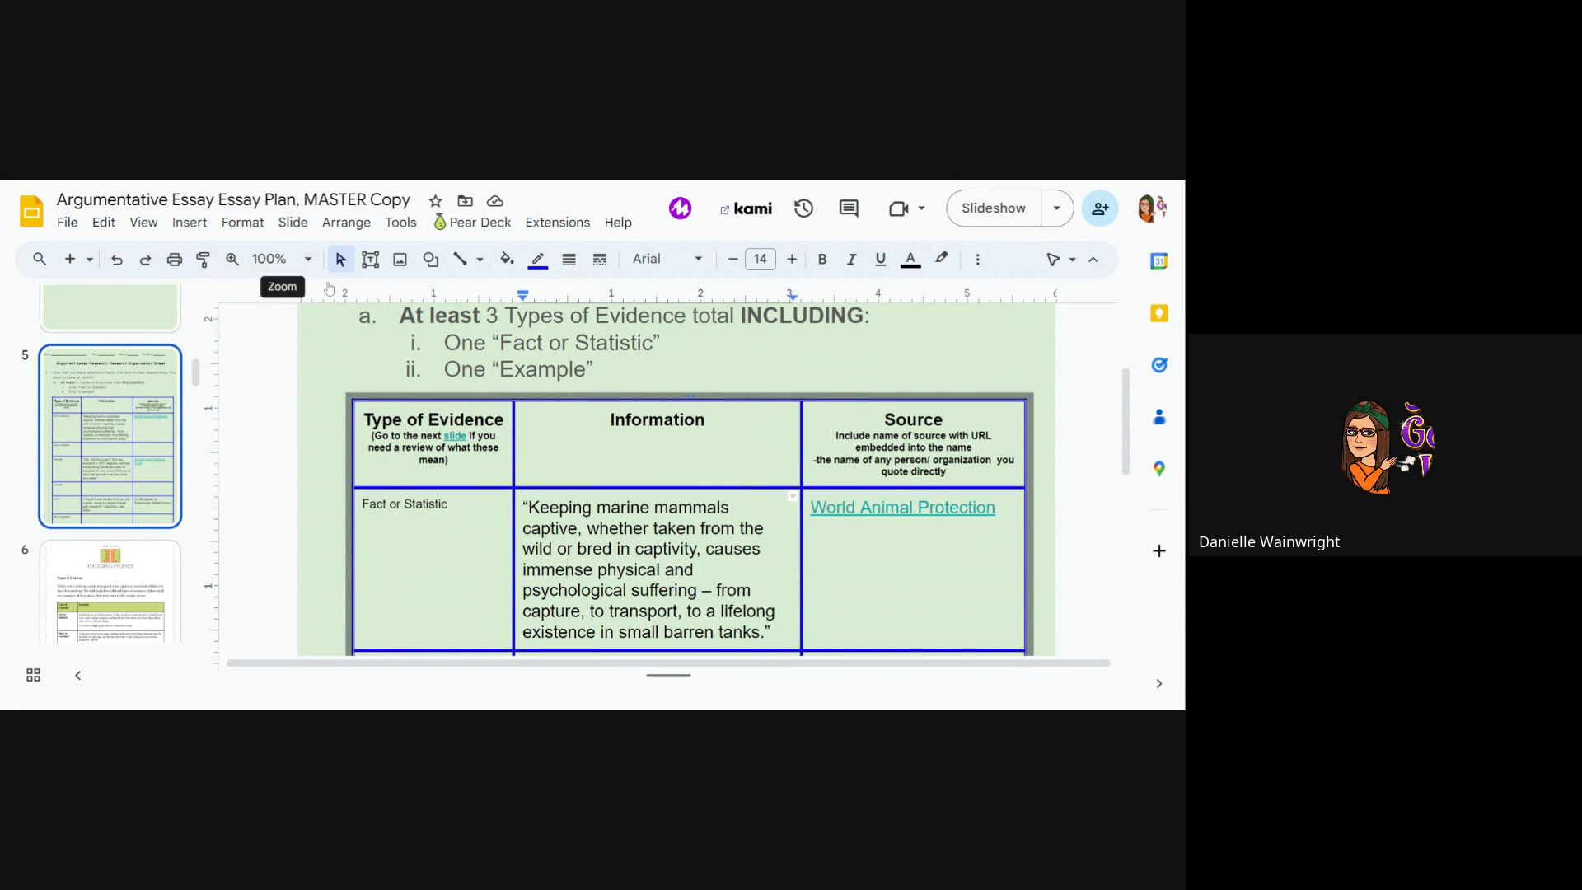
key("ctrl+a")
key("ctrl+c")
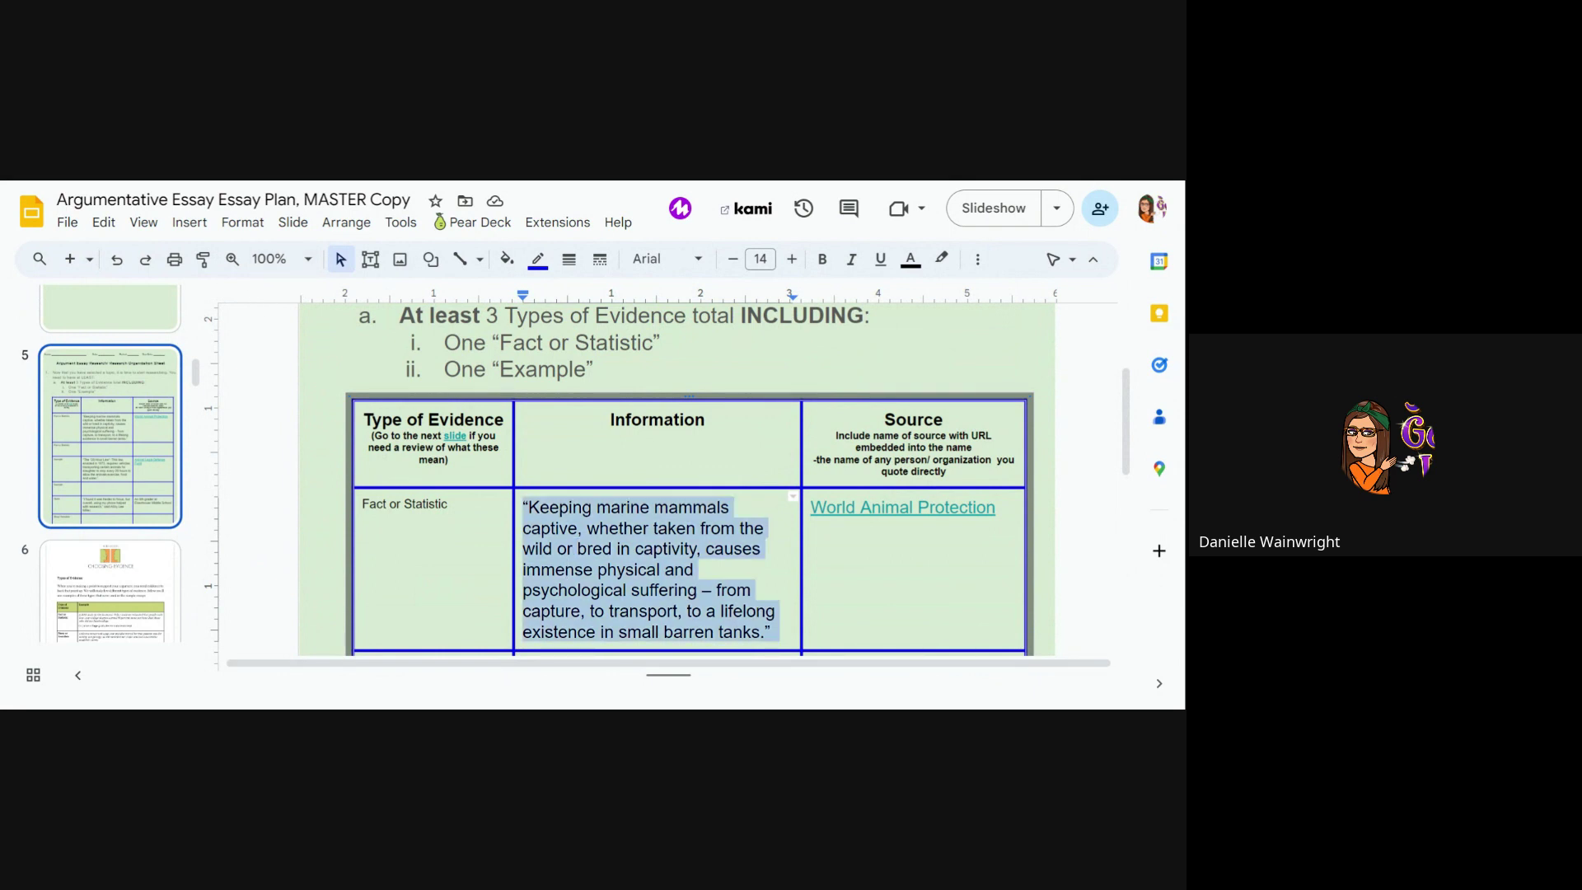
scroll(118, 499, "down", 9)
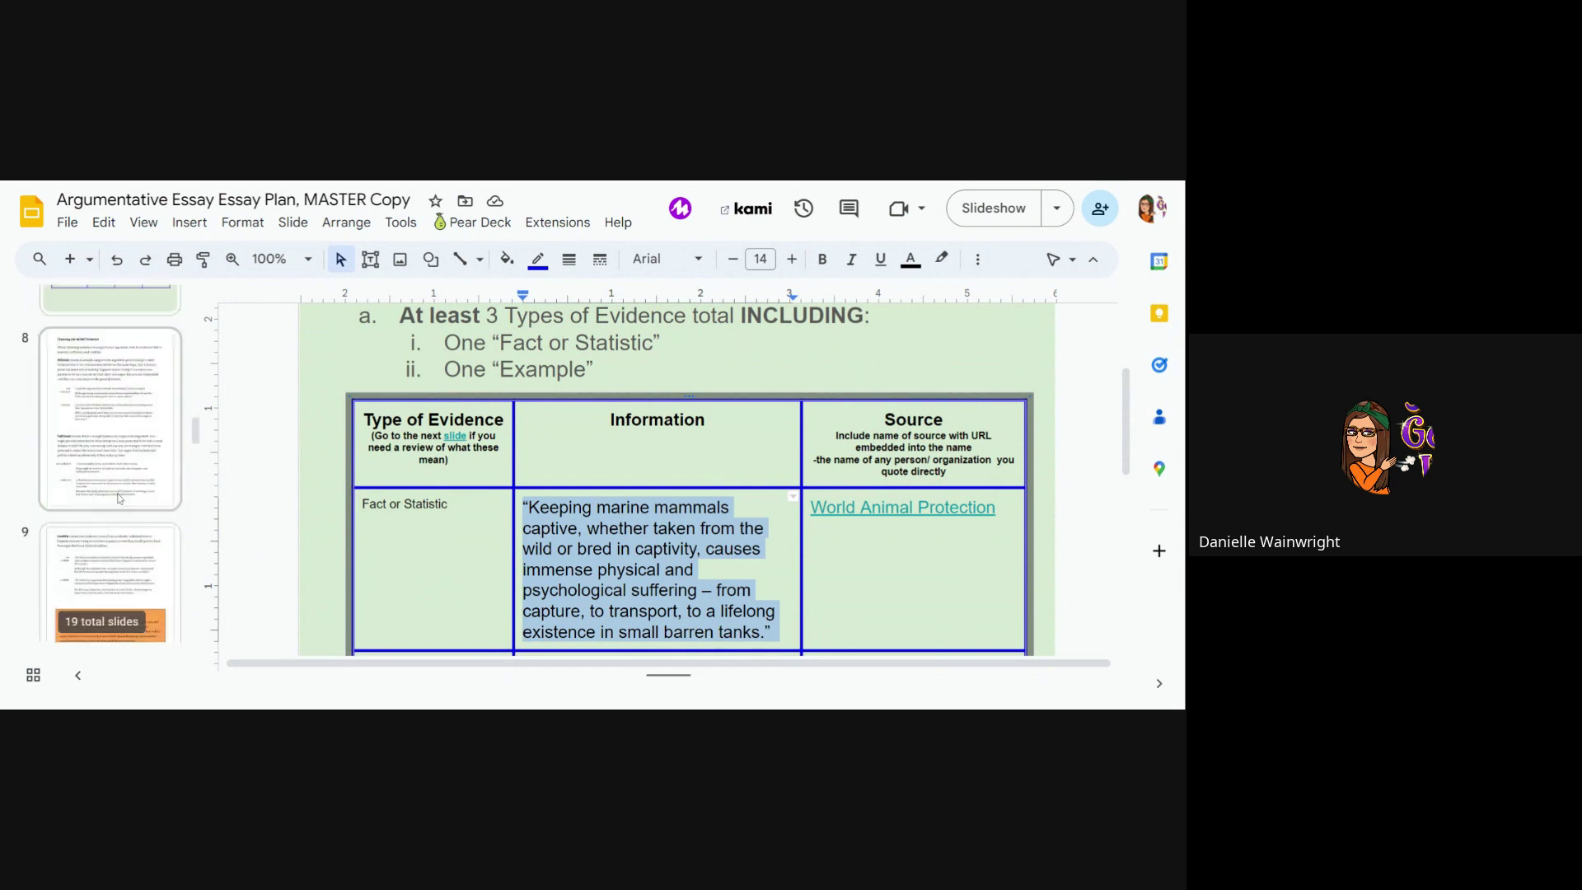
scroll(118, 498, "down", 3)
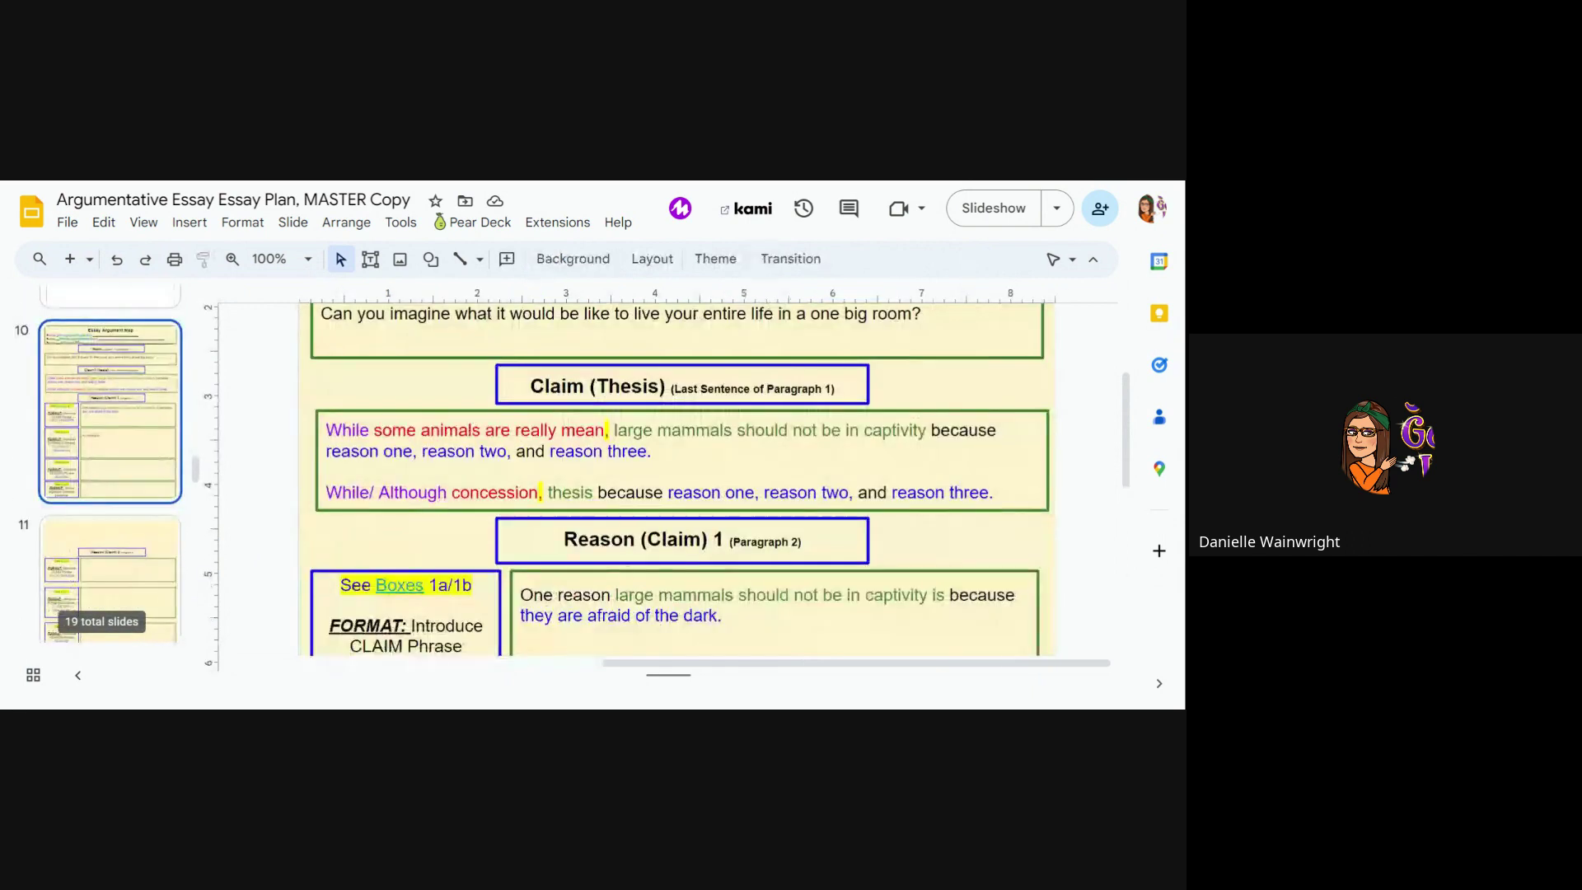
Add 'World Animal Protection,' after 'According to' and paste the quote, removing the extra line breaks.
scroll(659, 486, "down", 3)
left_click(621, 565)
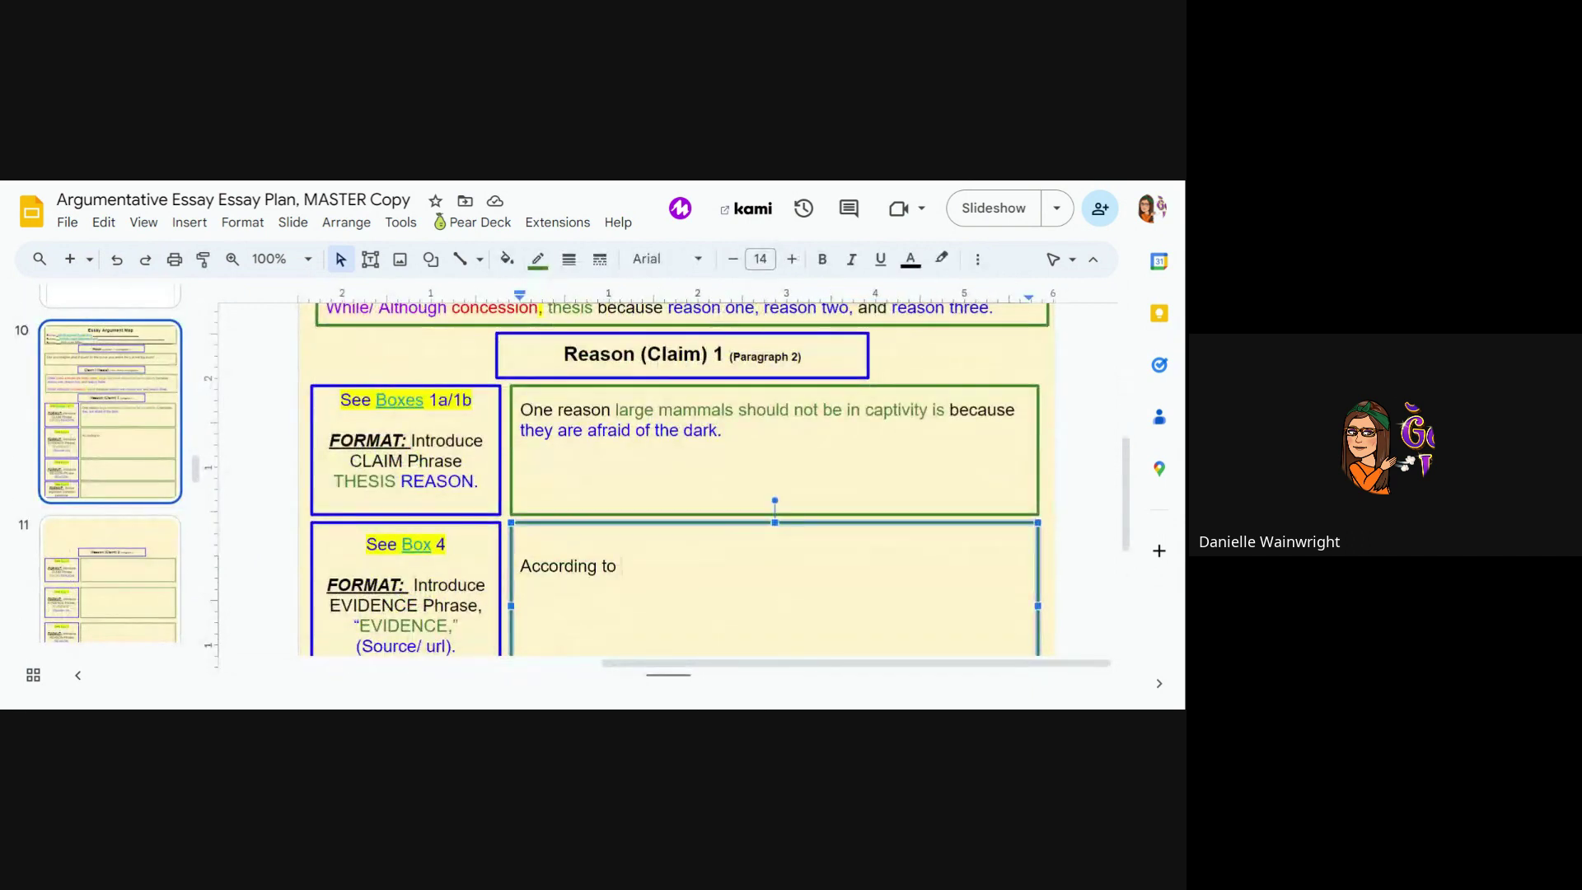
type("World Animal Pro")
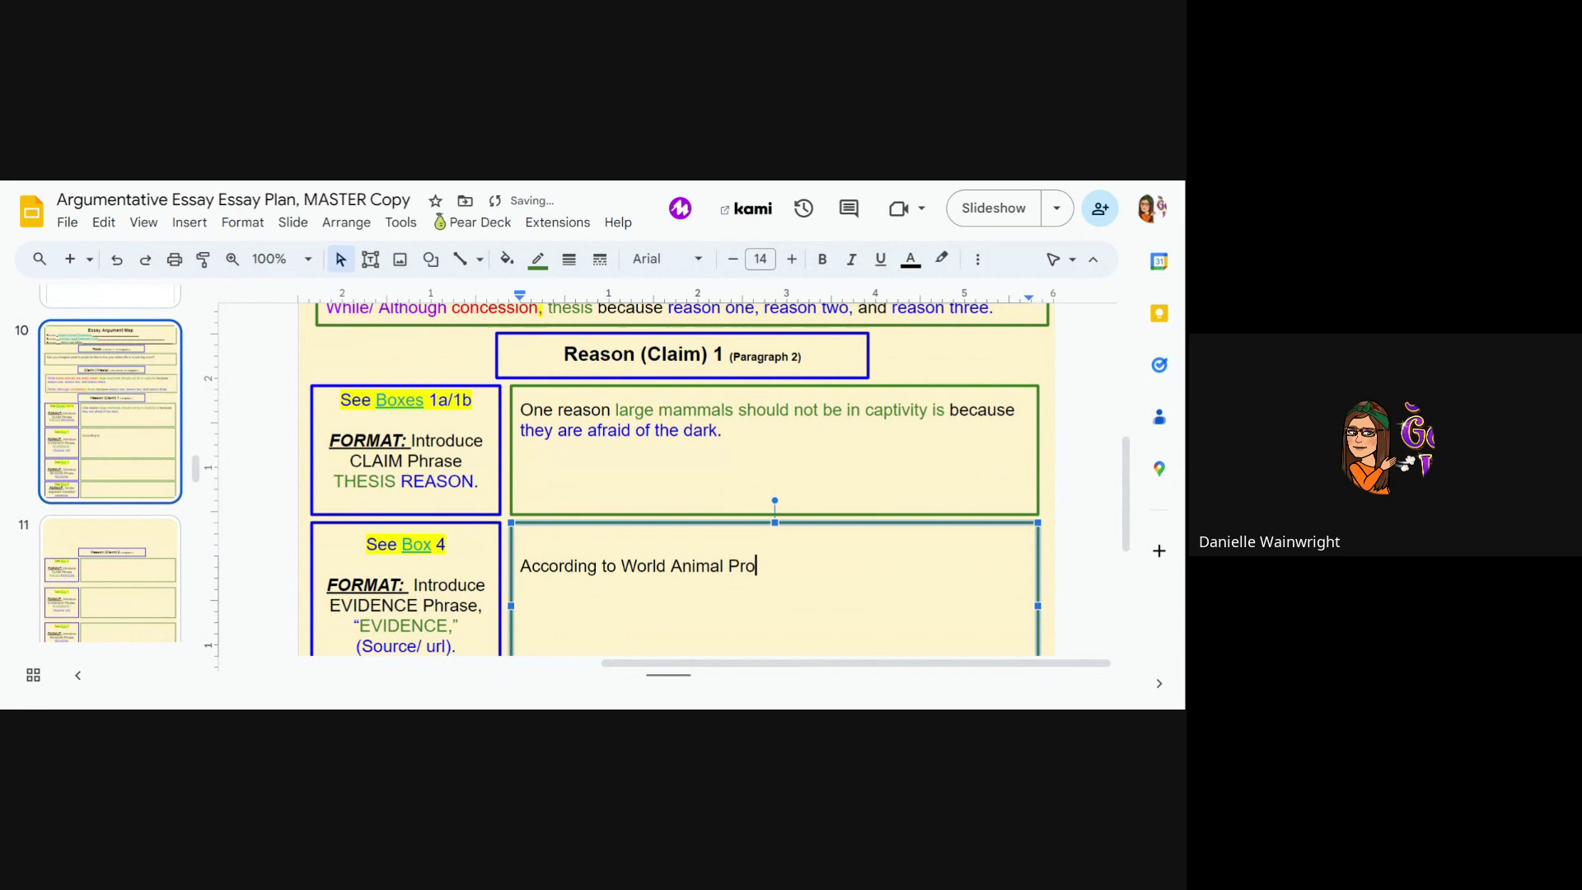
type("tection,")
key("ctrl+v")
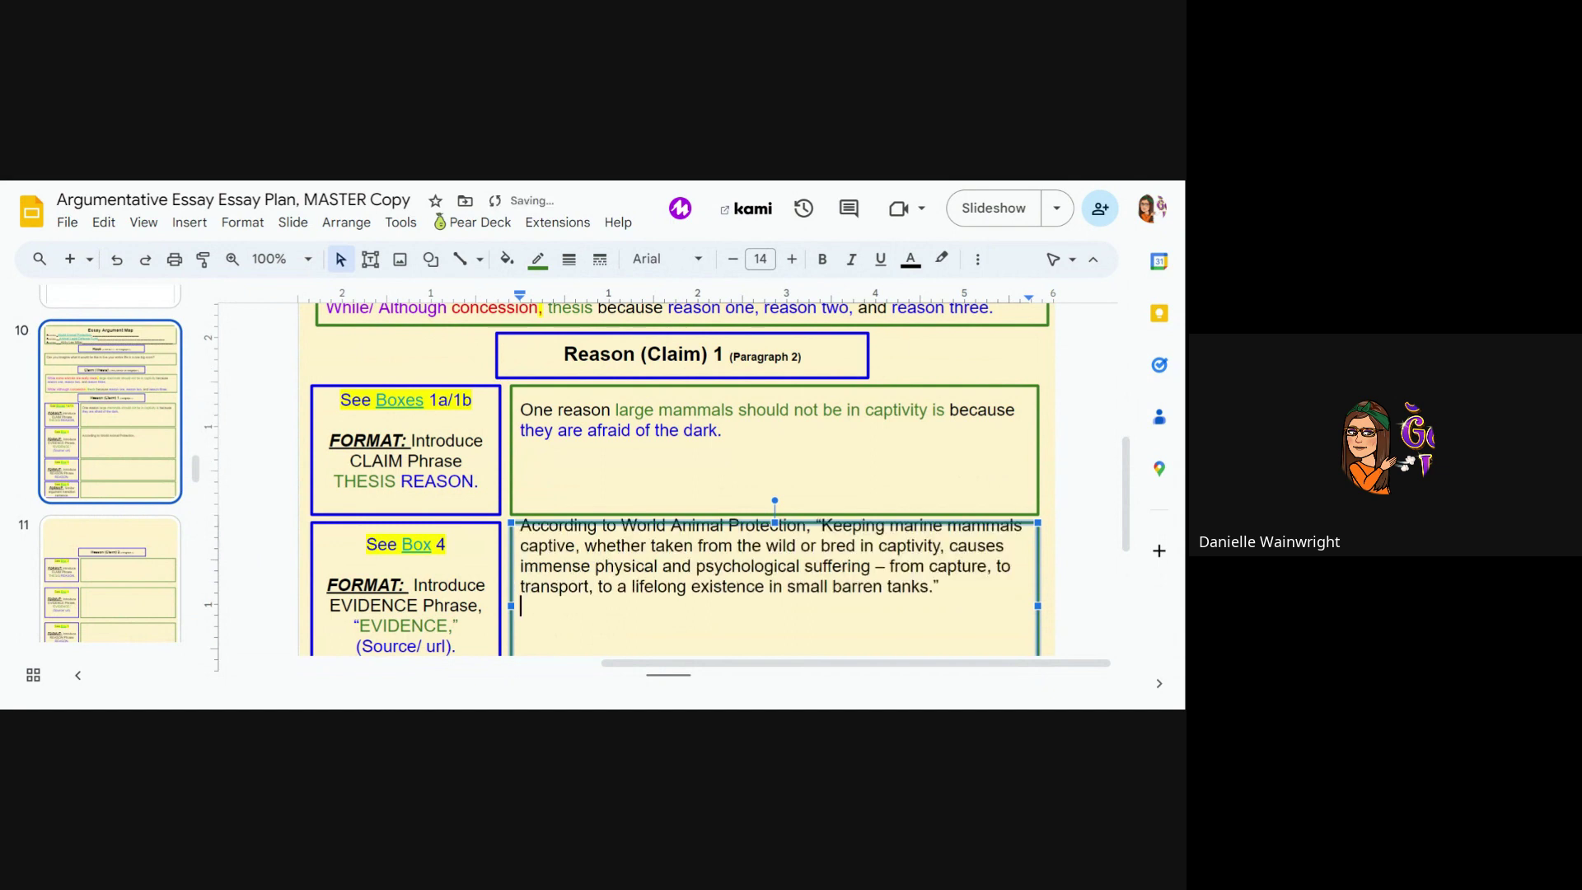
key("BackSpace")
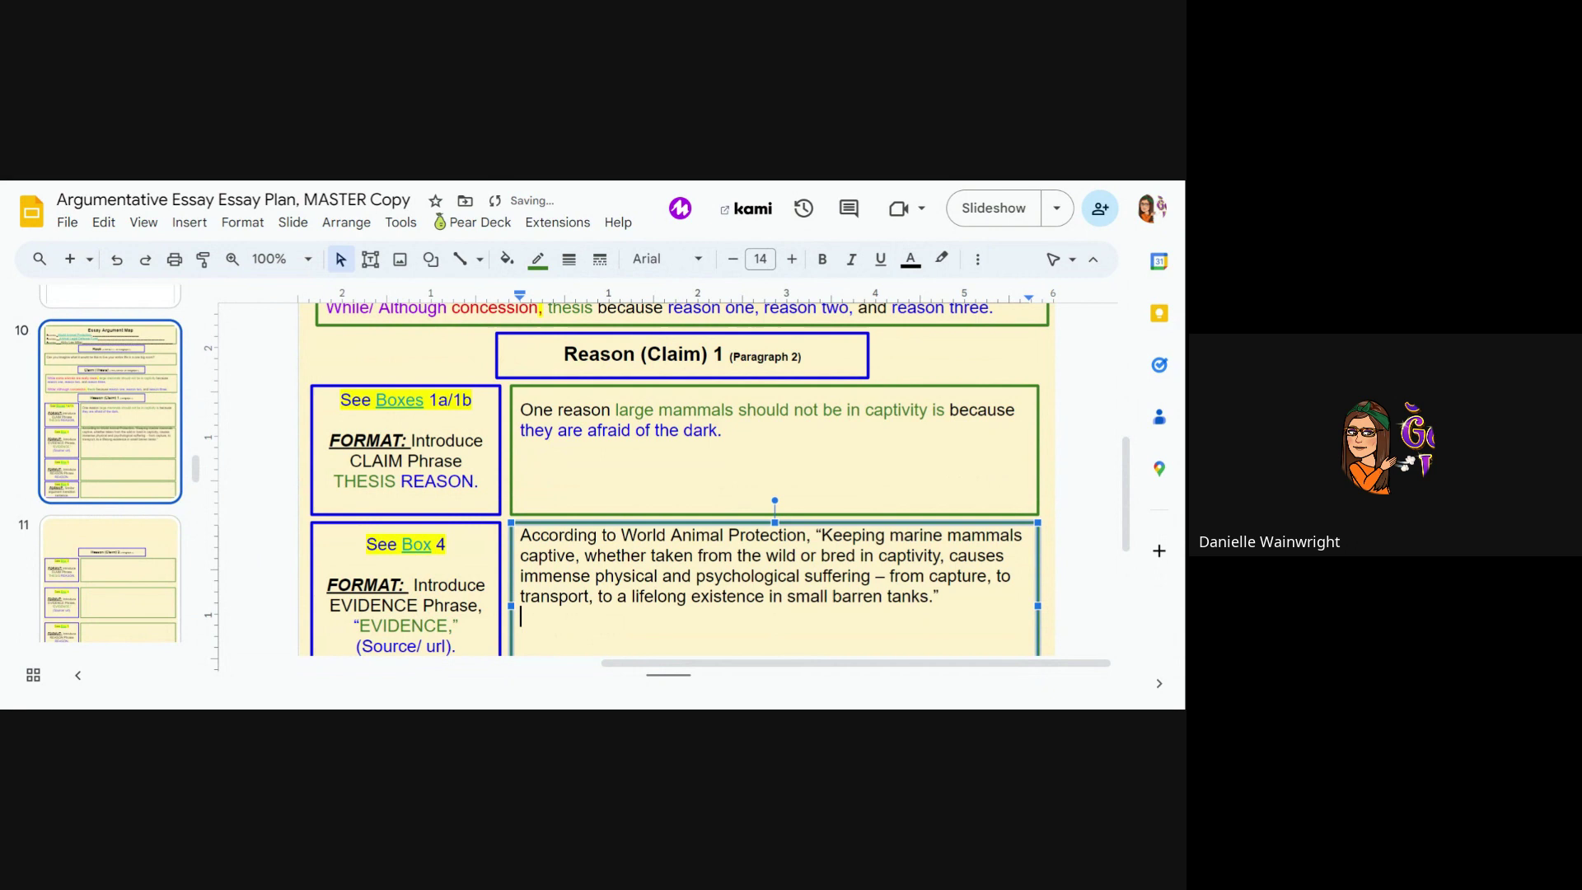
key("BackSpace")
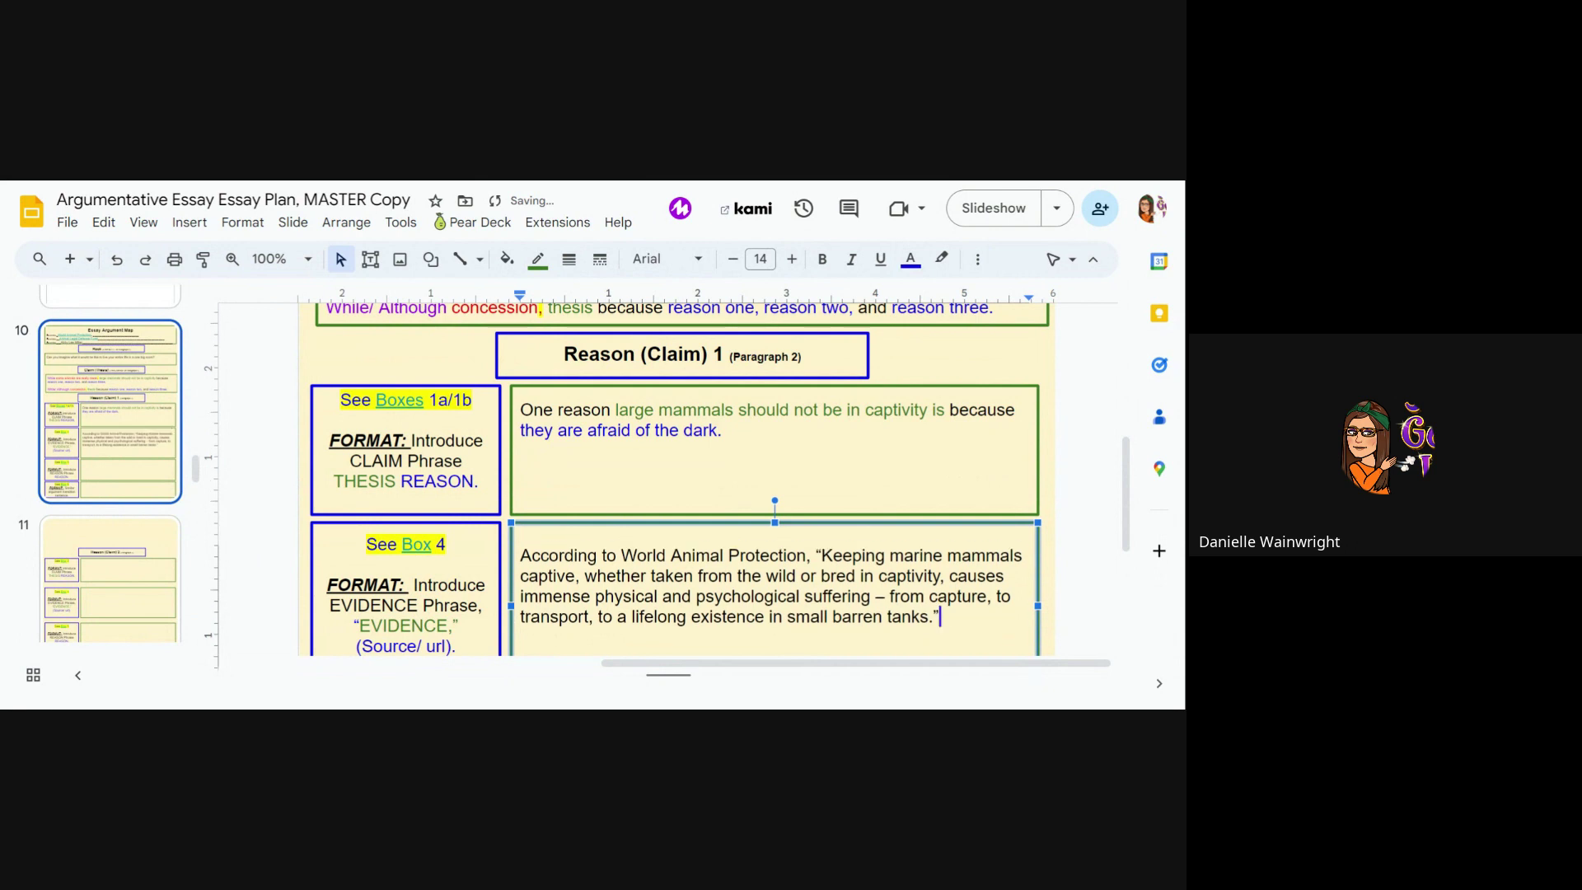
Change the quote's opening 'Keeping' to lowercase 'keeping'.
left_click(832, 555)
key("BackSpace")
type("k")
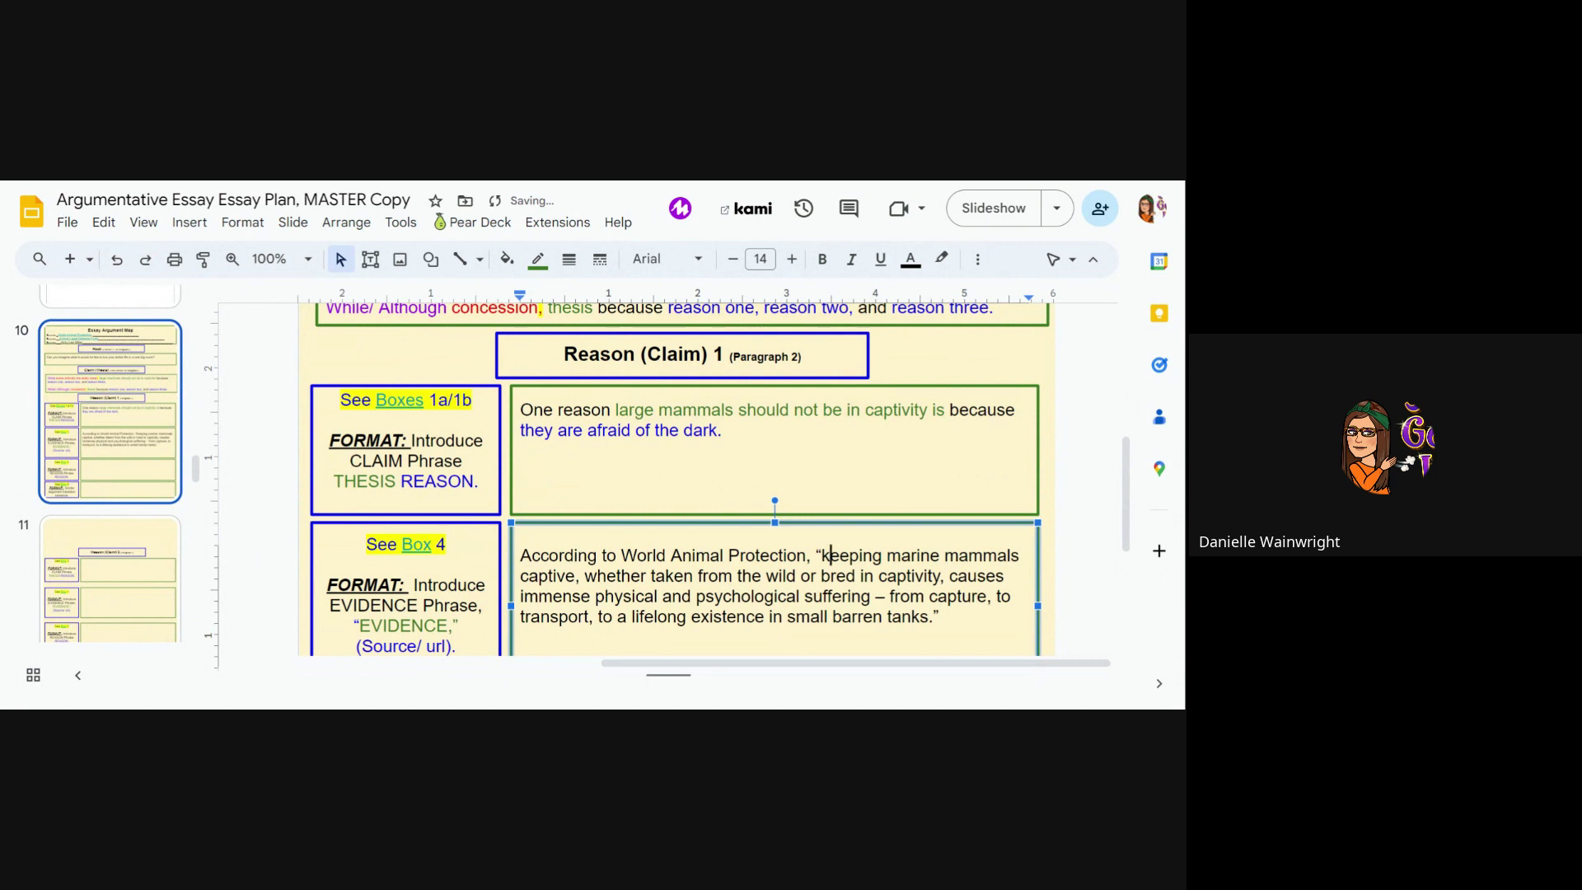
left_click(933, 616)
scroll(665, 484, "down", 1)
scroll(665, 485, "up", 1)
left_click_drag(622, 556, 807, 555)
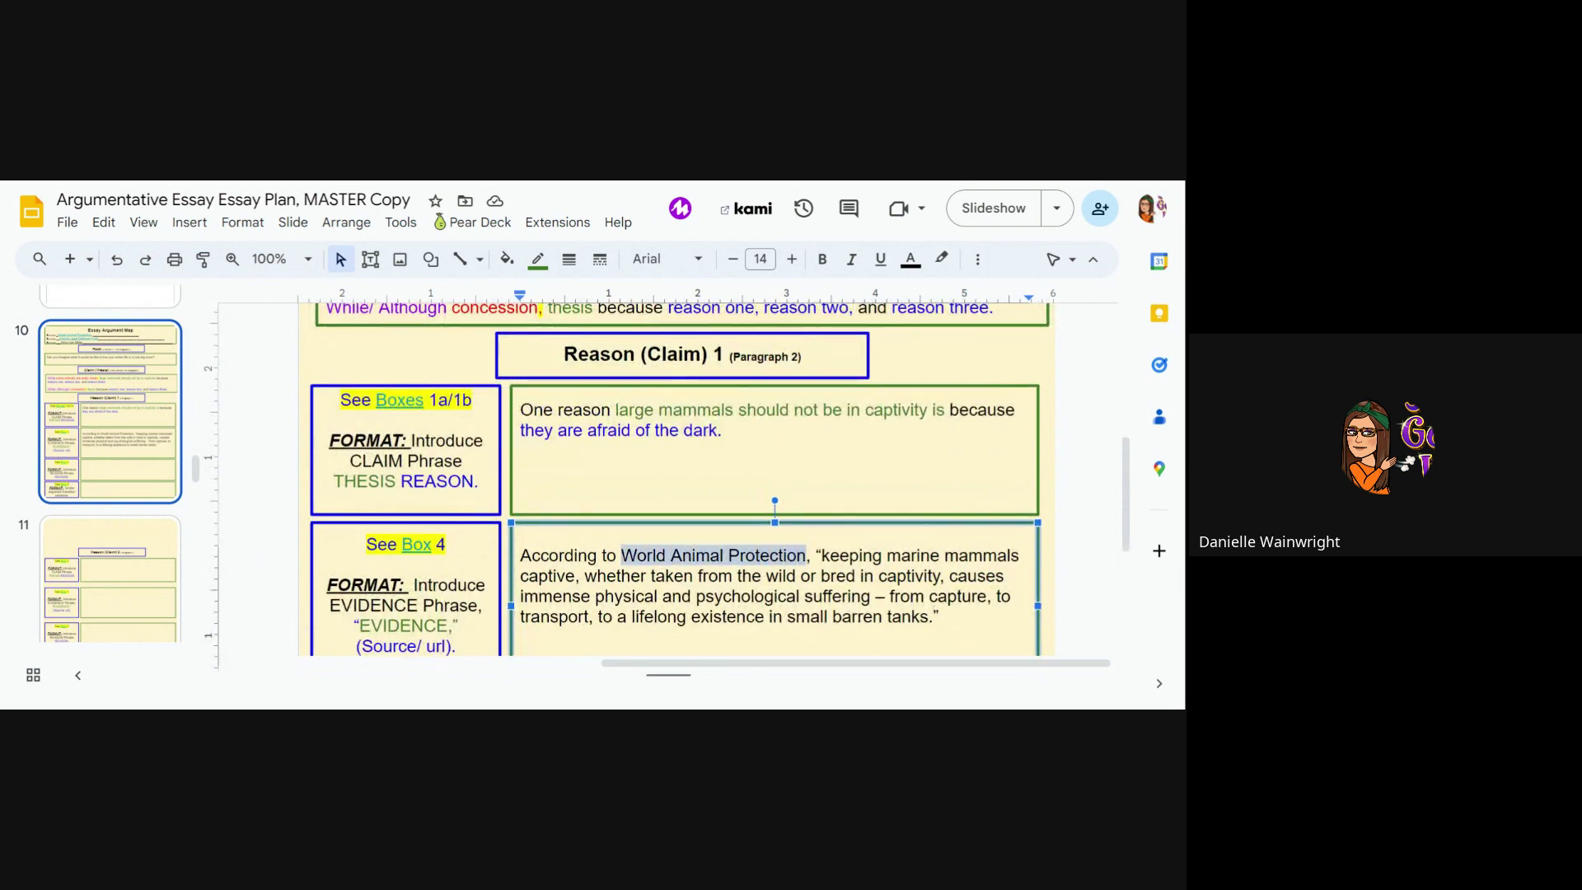
left_click(718, 576)
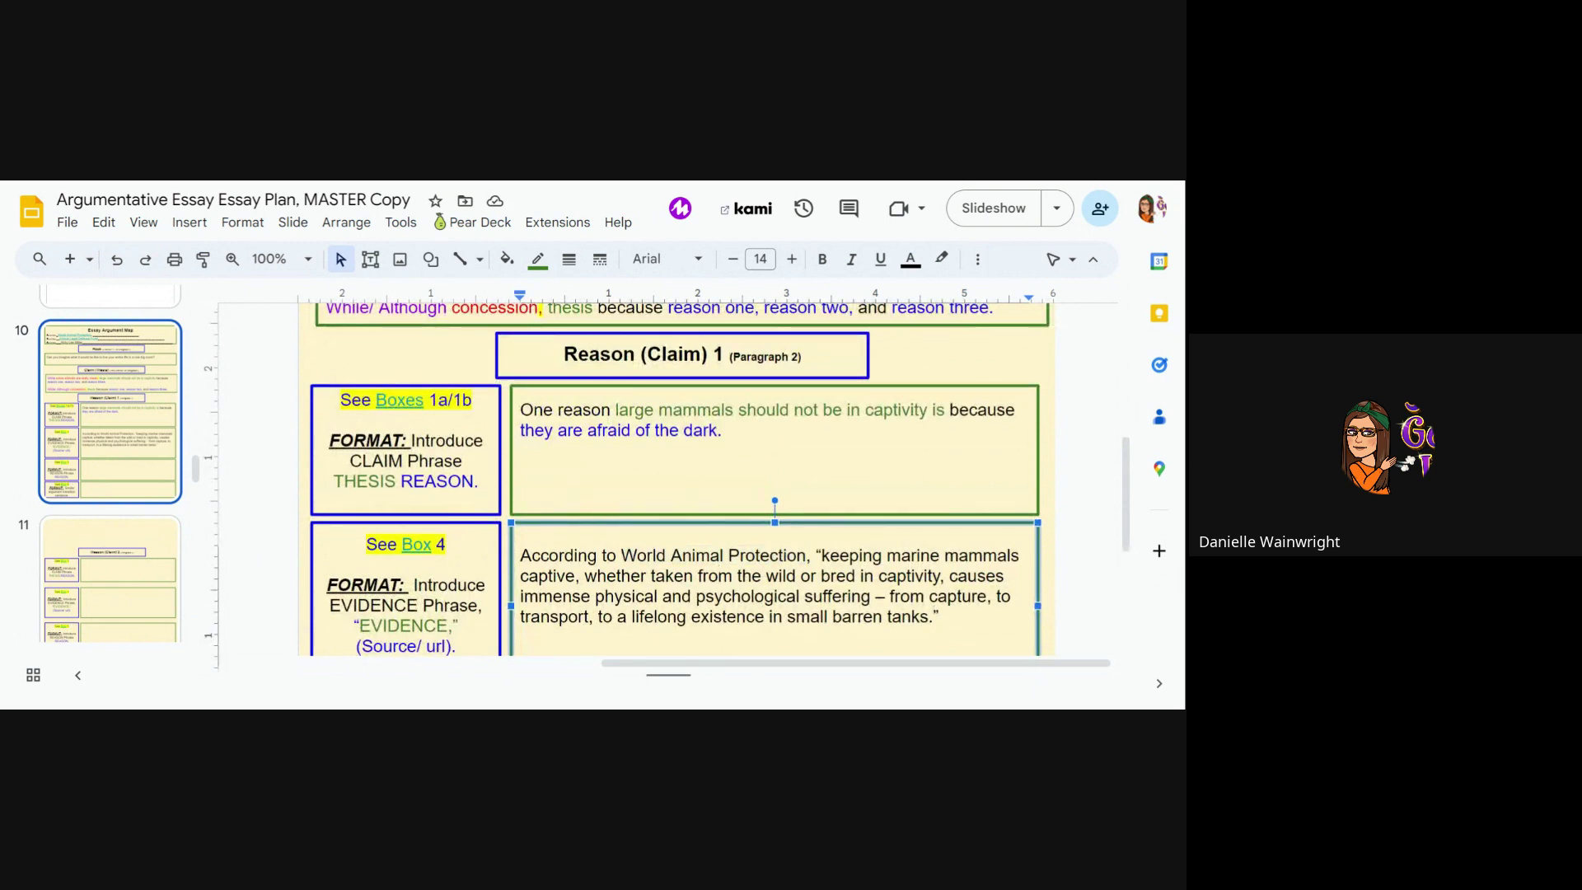
scroll(96, 550, "up", 9)
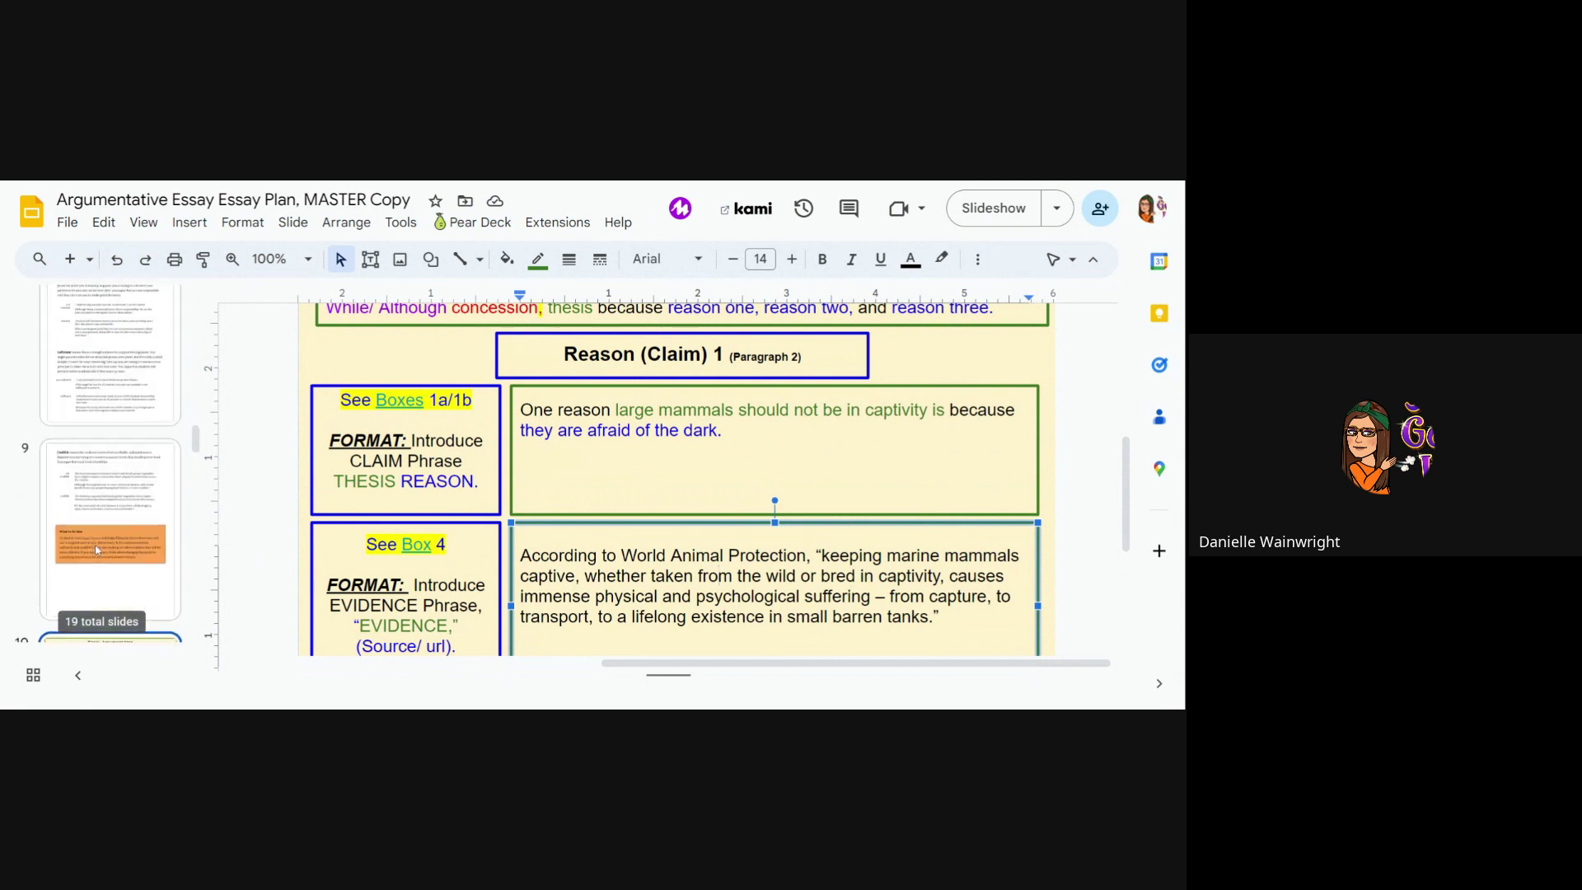
Copy the linked World Animal Protection source from slide 7 and paste it over the source name on slide 10.
scroll(96, 550, "down", 2)
left_click(96, 550)
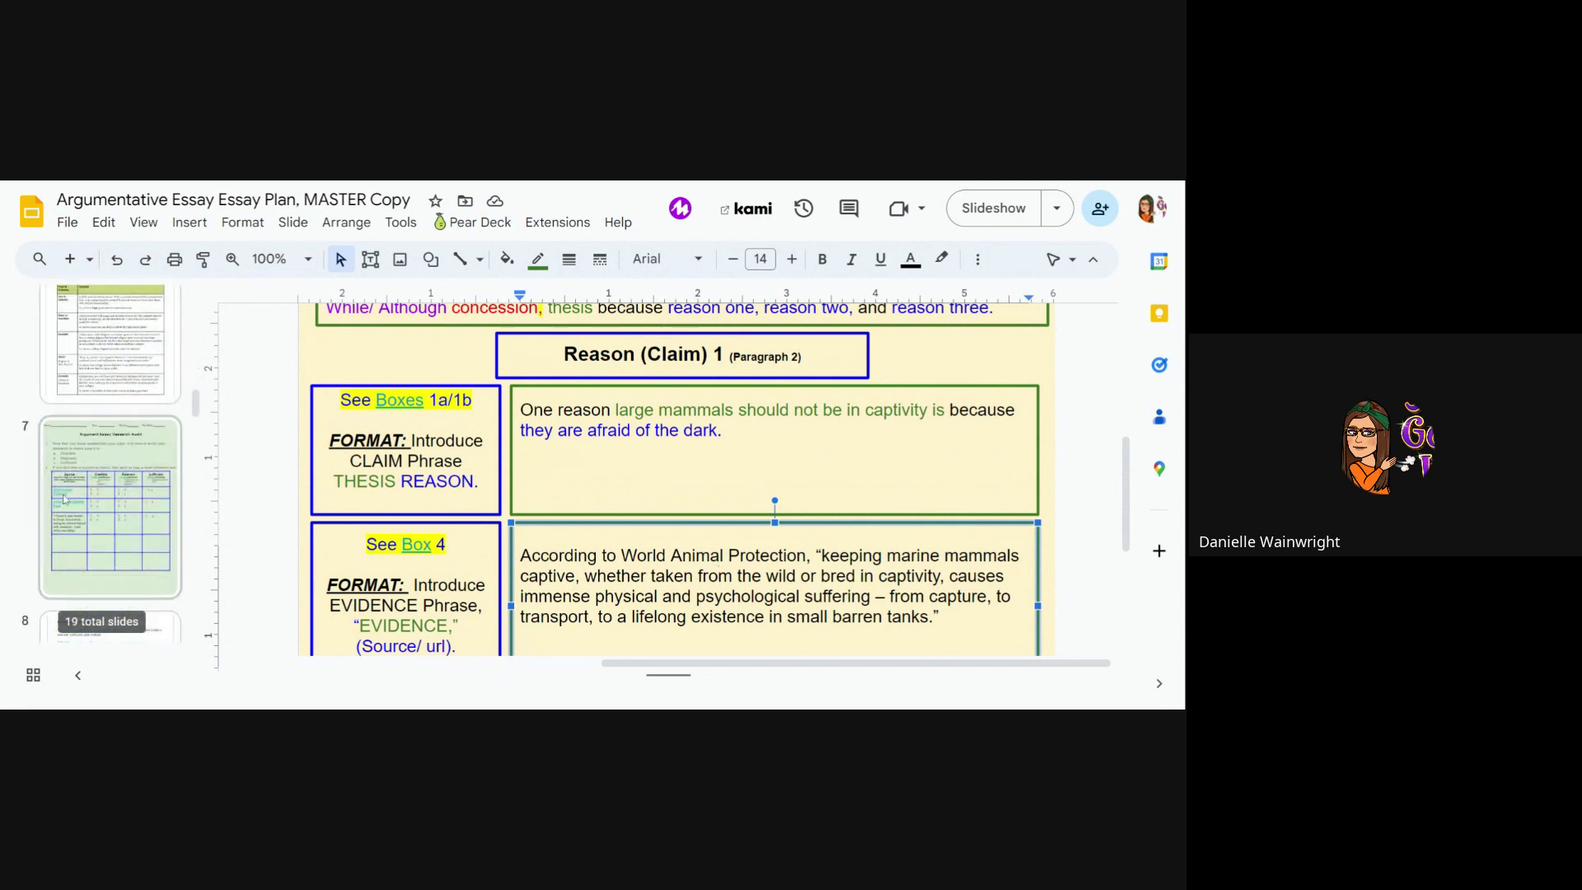
left_click_drag(436, 357, 360, 337)
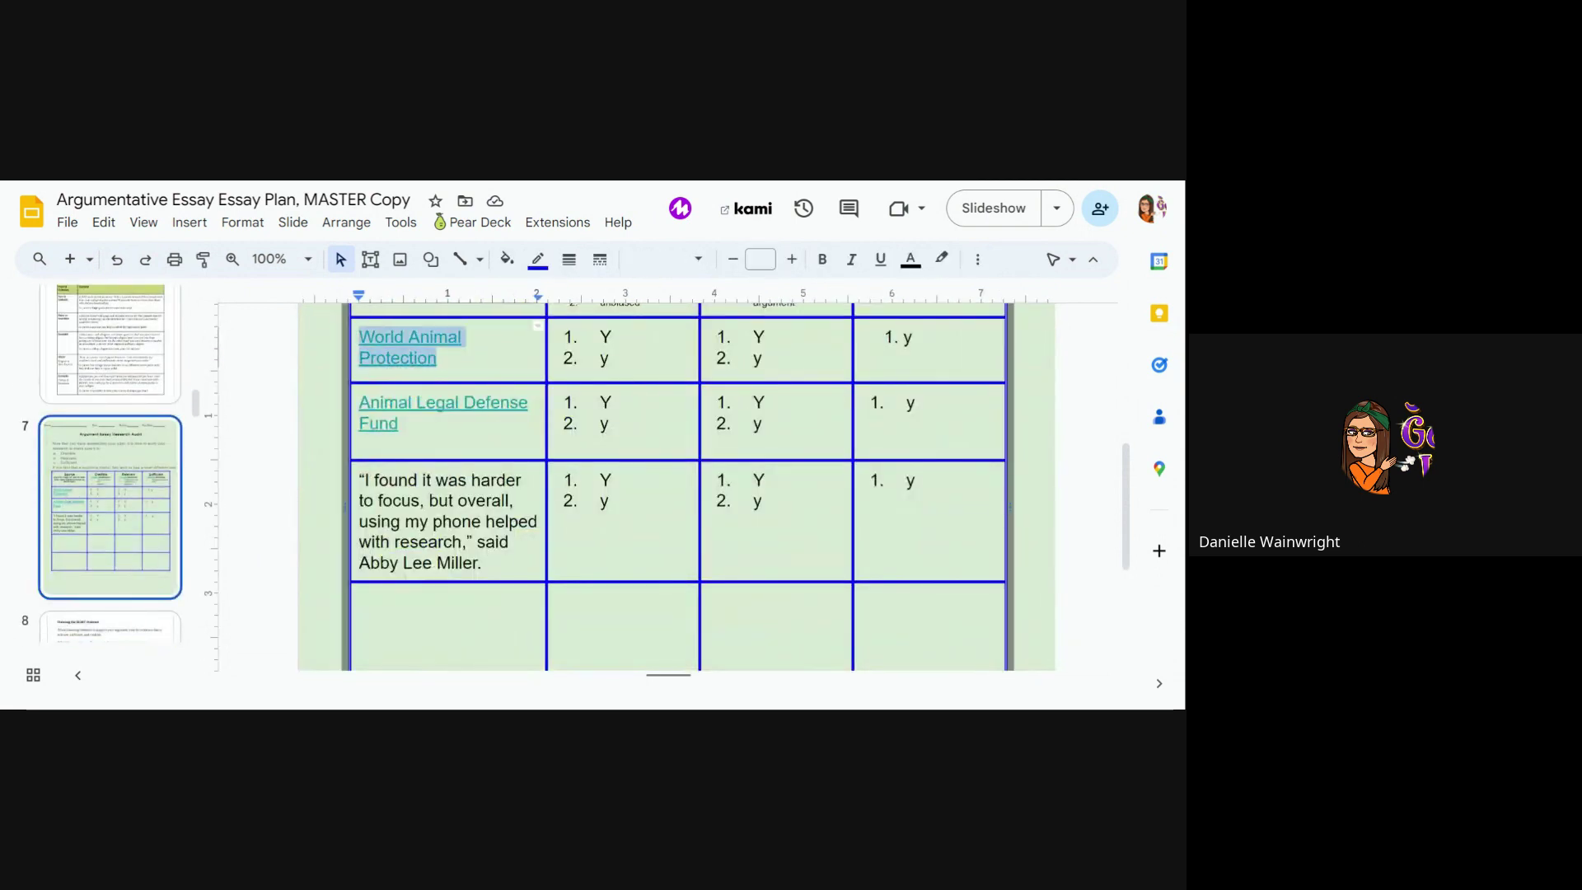
scroll(119, 402, "down", 9)
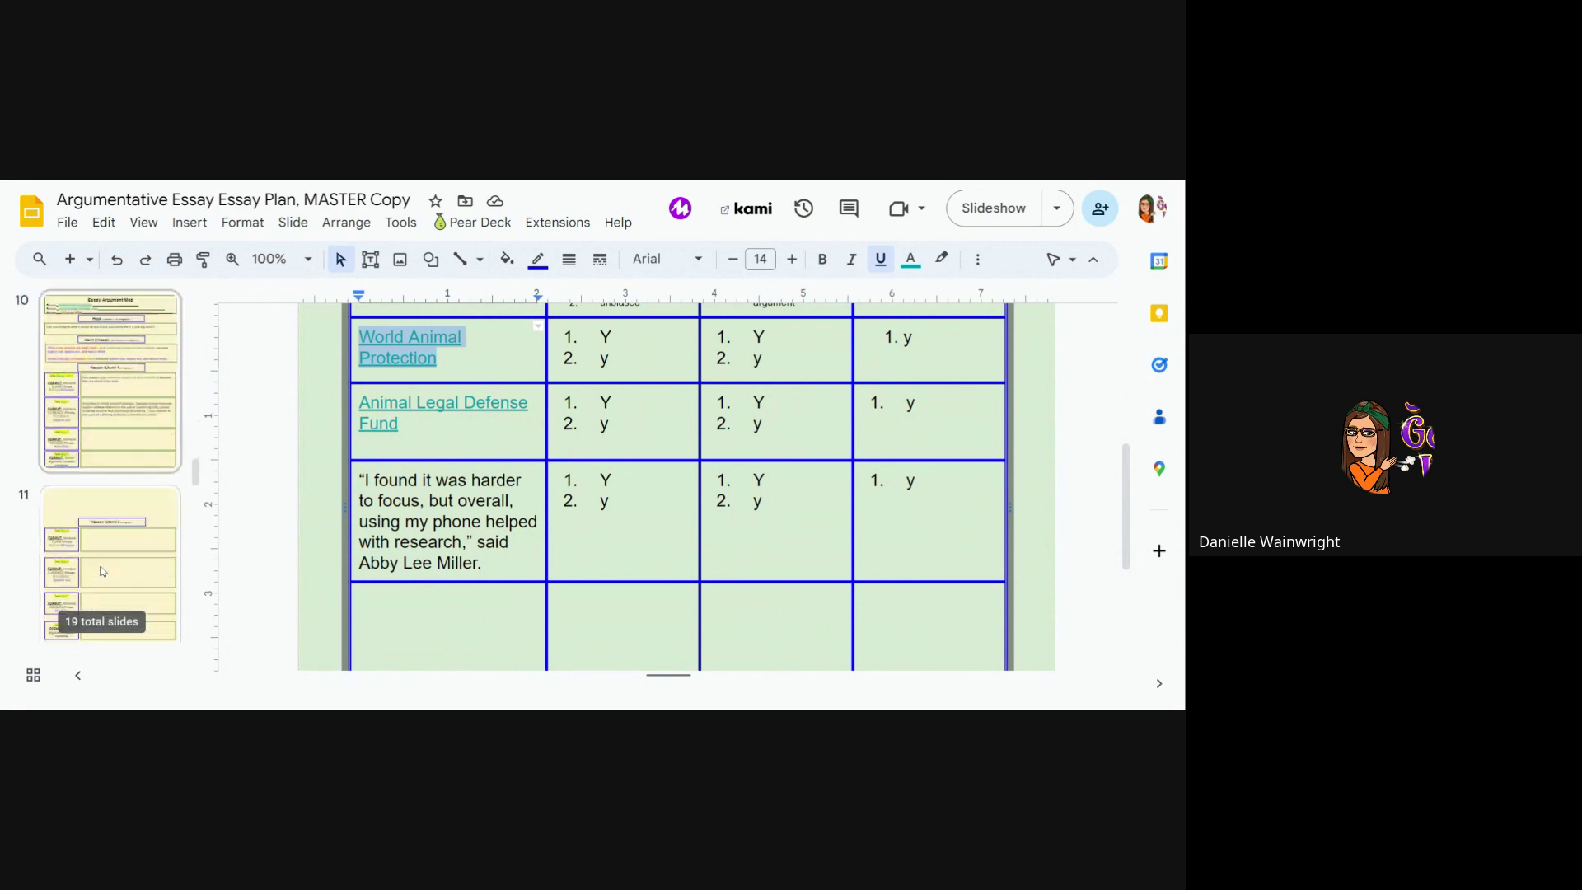
scroll(120, 401, "up", 3)
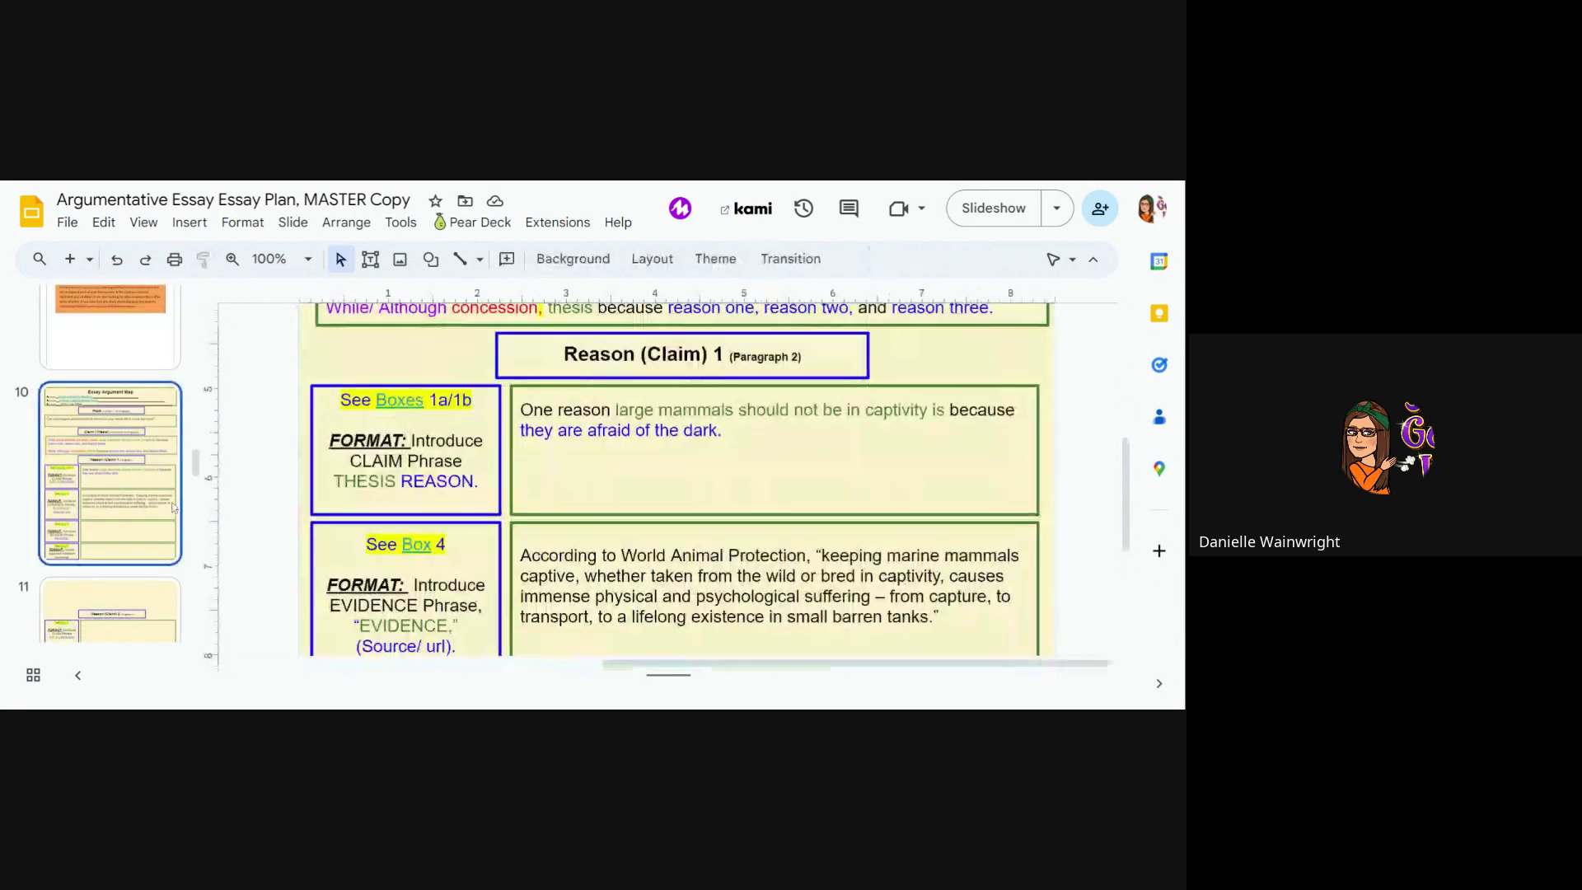
left_click(161, 502)
left_click_drag(622, 555, 807, 555)
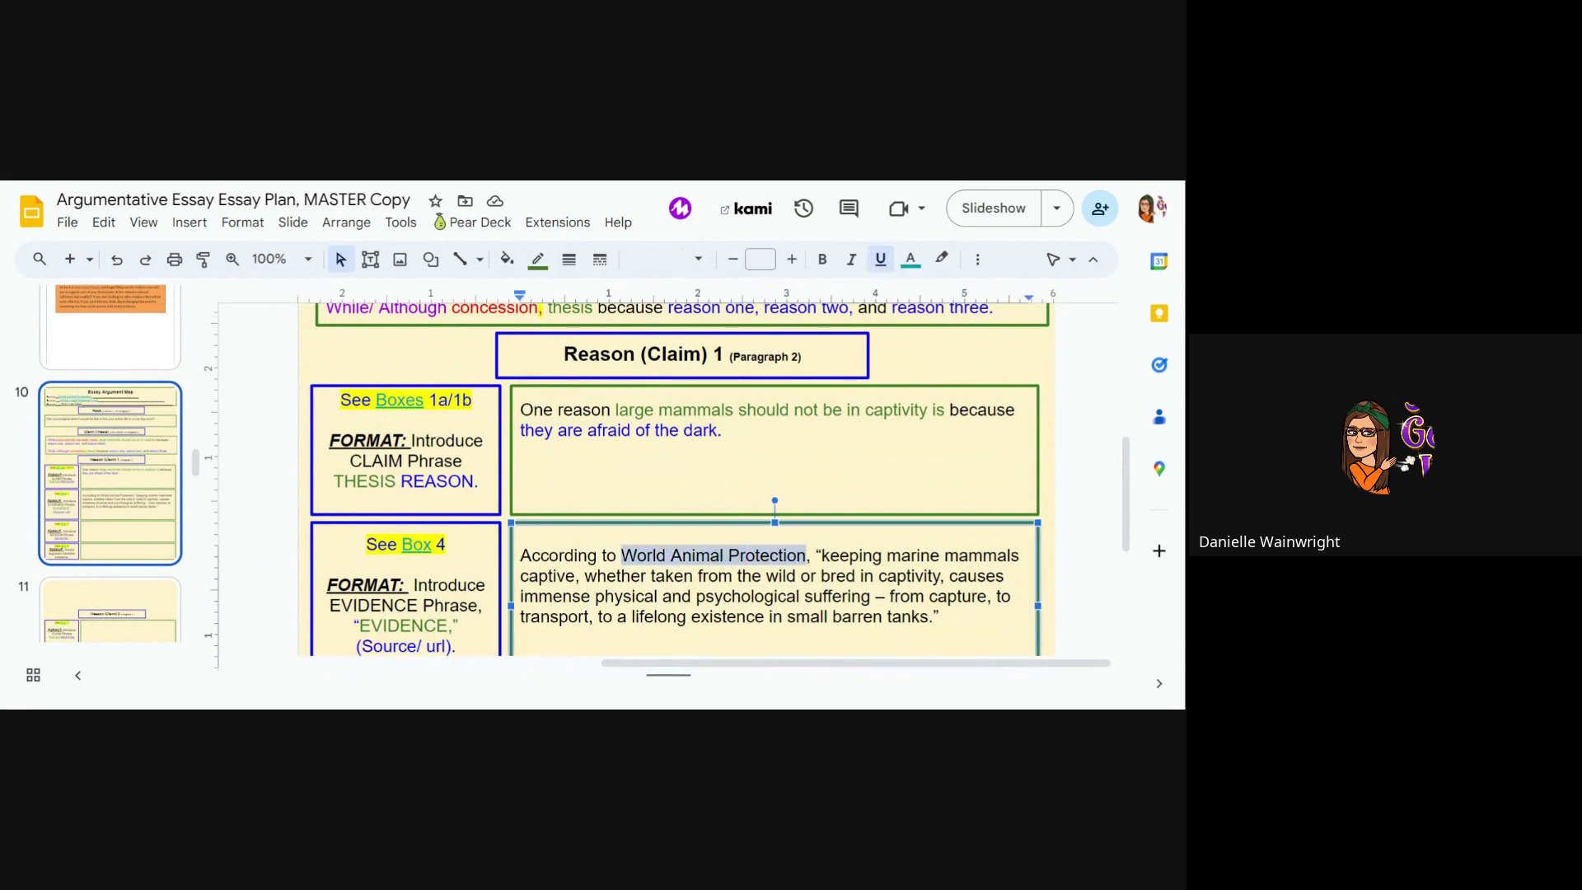
key("ctrl+v")
left_click(863, 616)
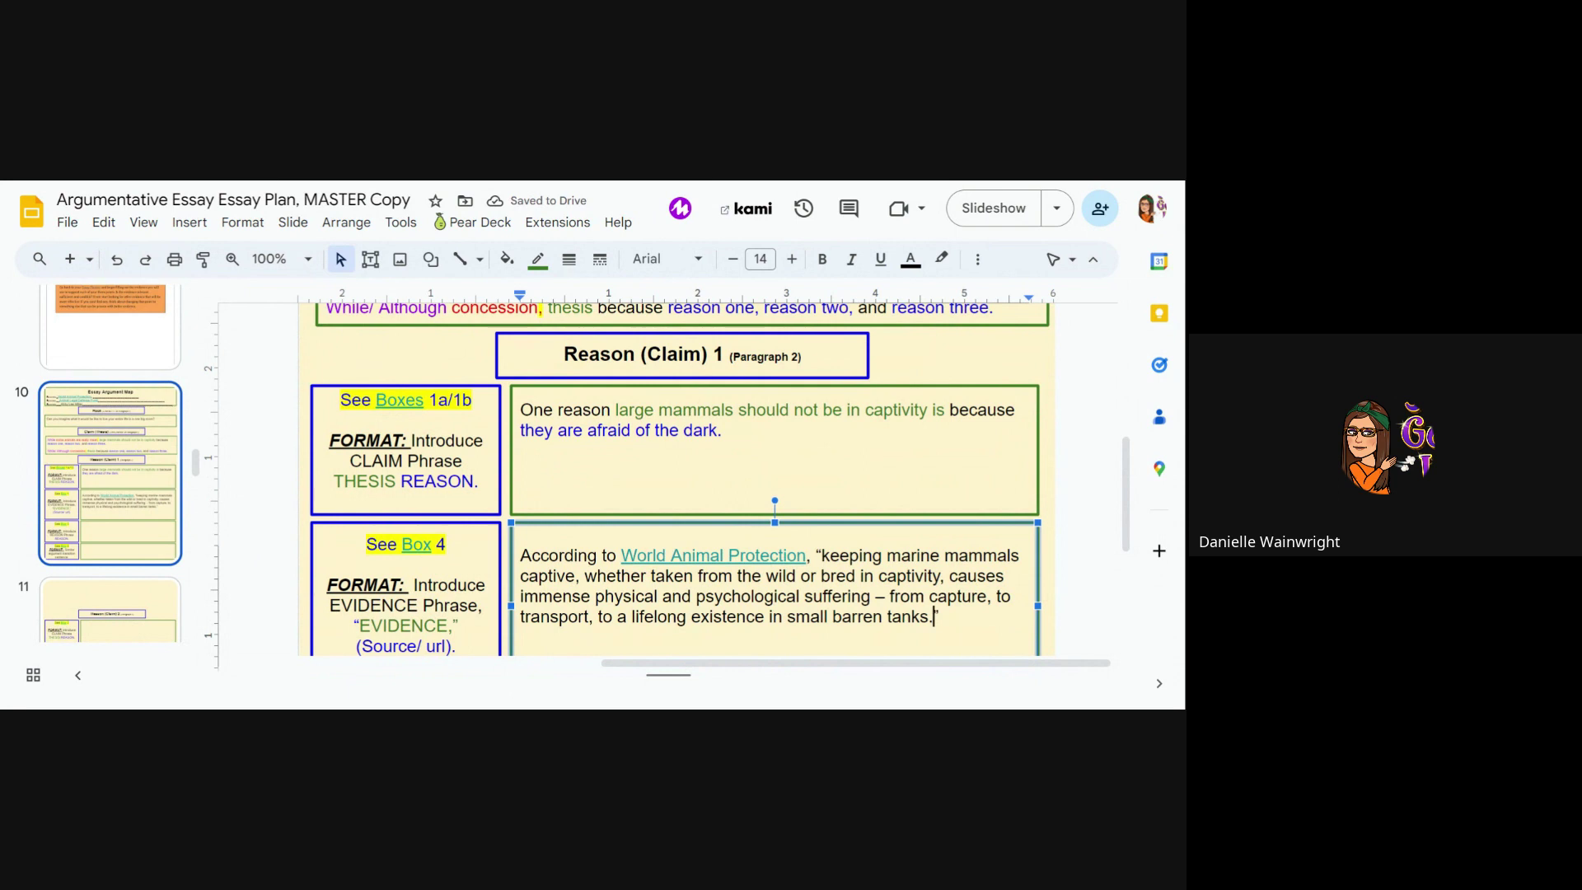
Duplicate the evidence paragraph on a new line, dropping the lead-in so it starts with '"Keeping'.
key("ctrl+shift+Left")
key("shift+Up")
key("shift+Up")
key("shift+Up")
key("shift+Home")
key("ctrl+c")
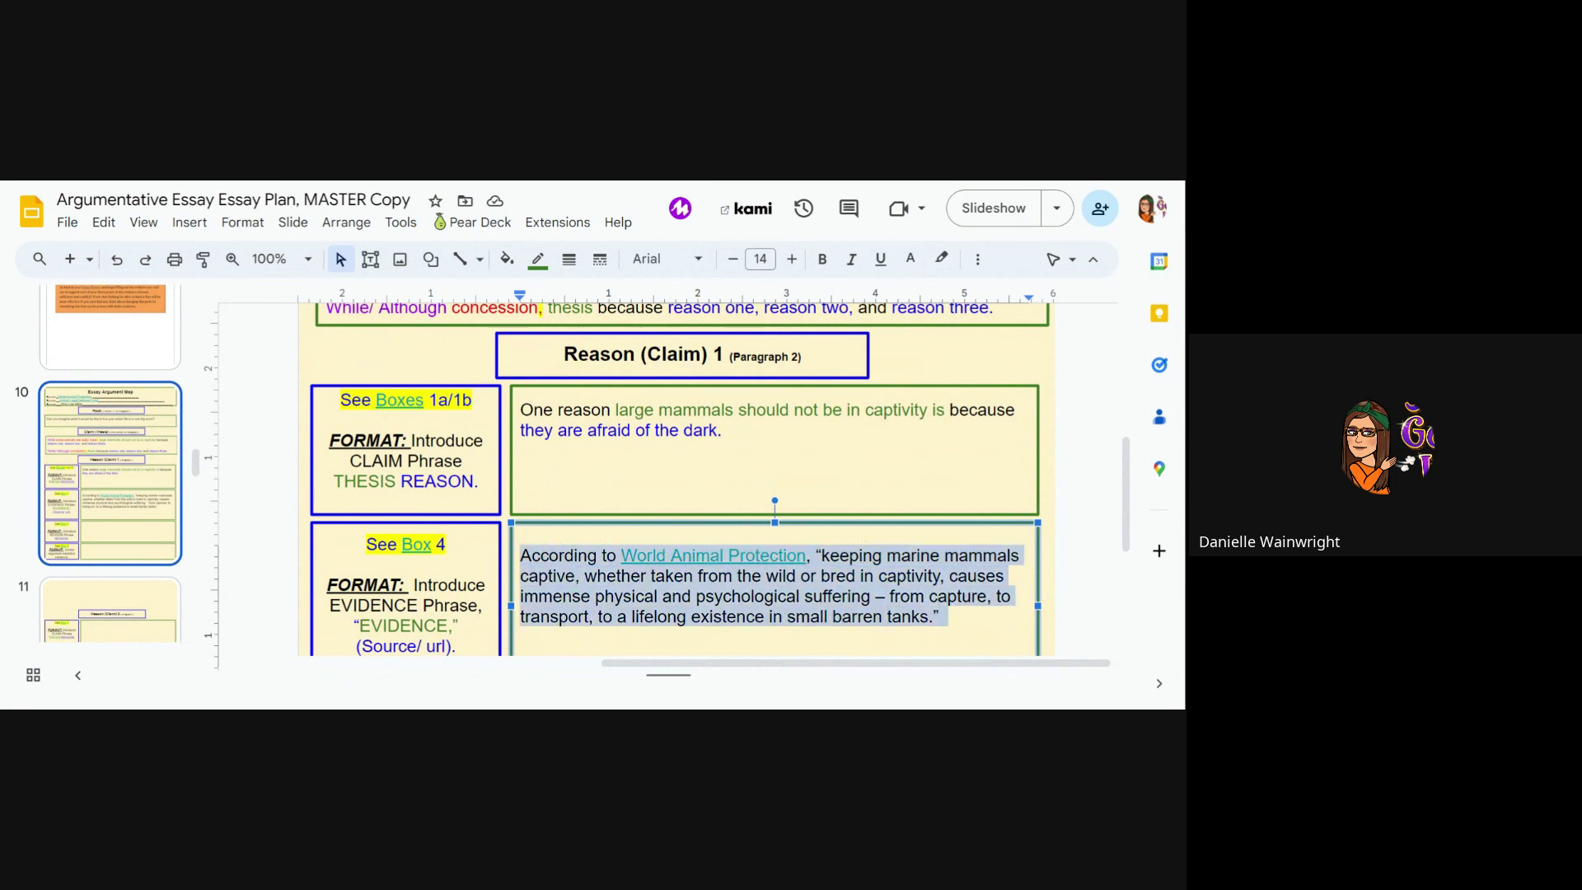
key("Right")
key("Return")
key("ctrl+v")
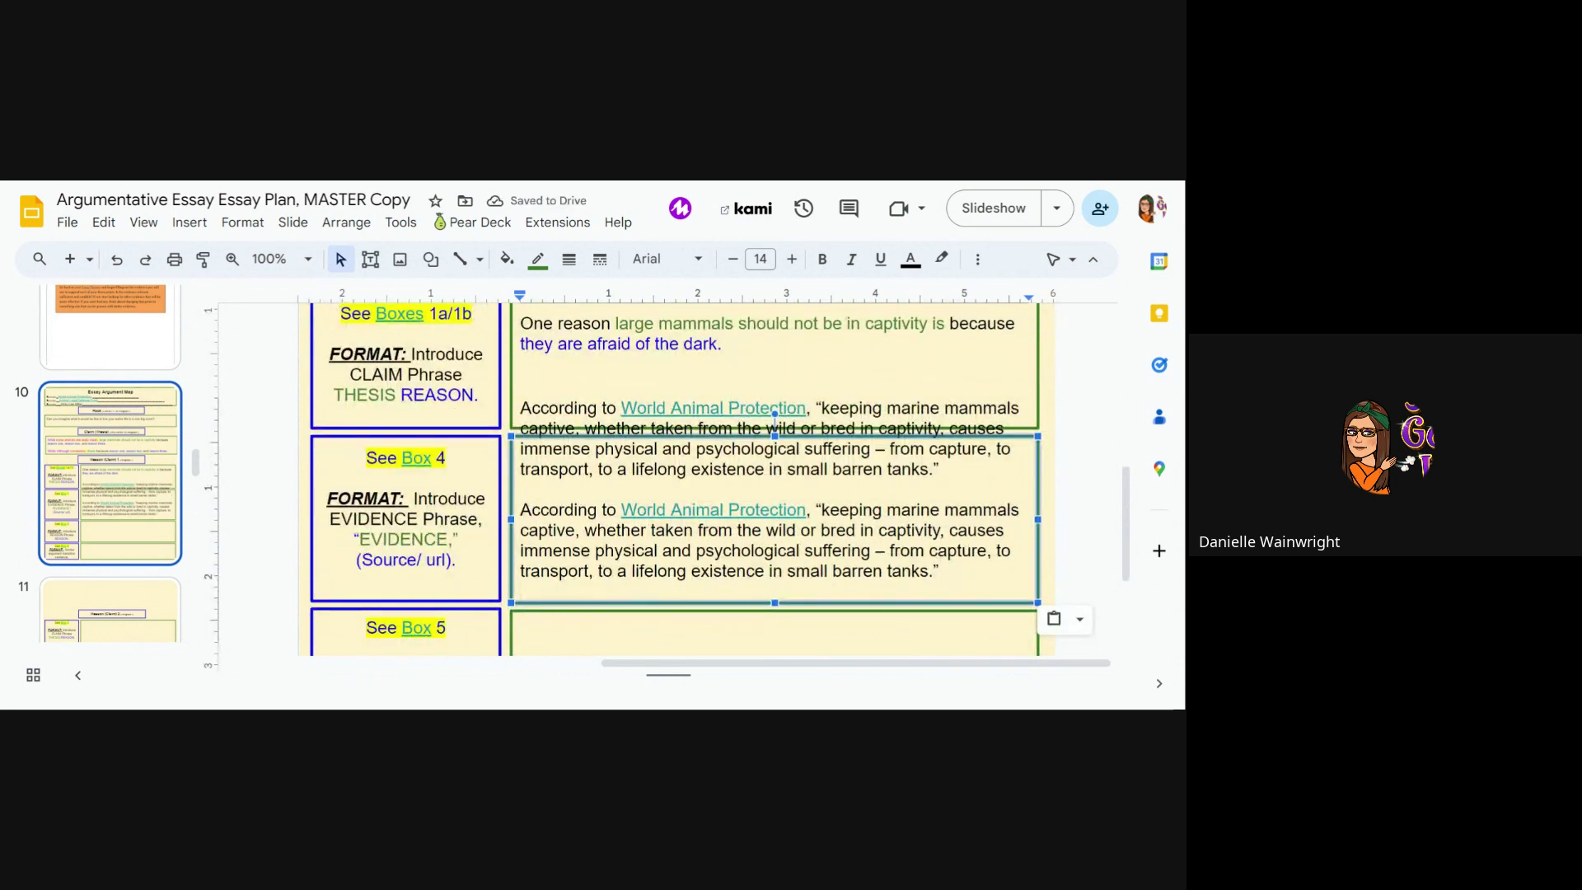
left_click_drag(821, 509, 520, 509)
key("BackSpace")
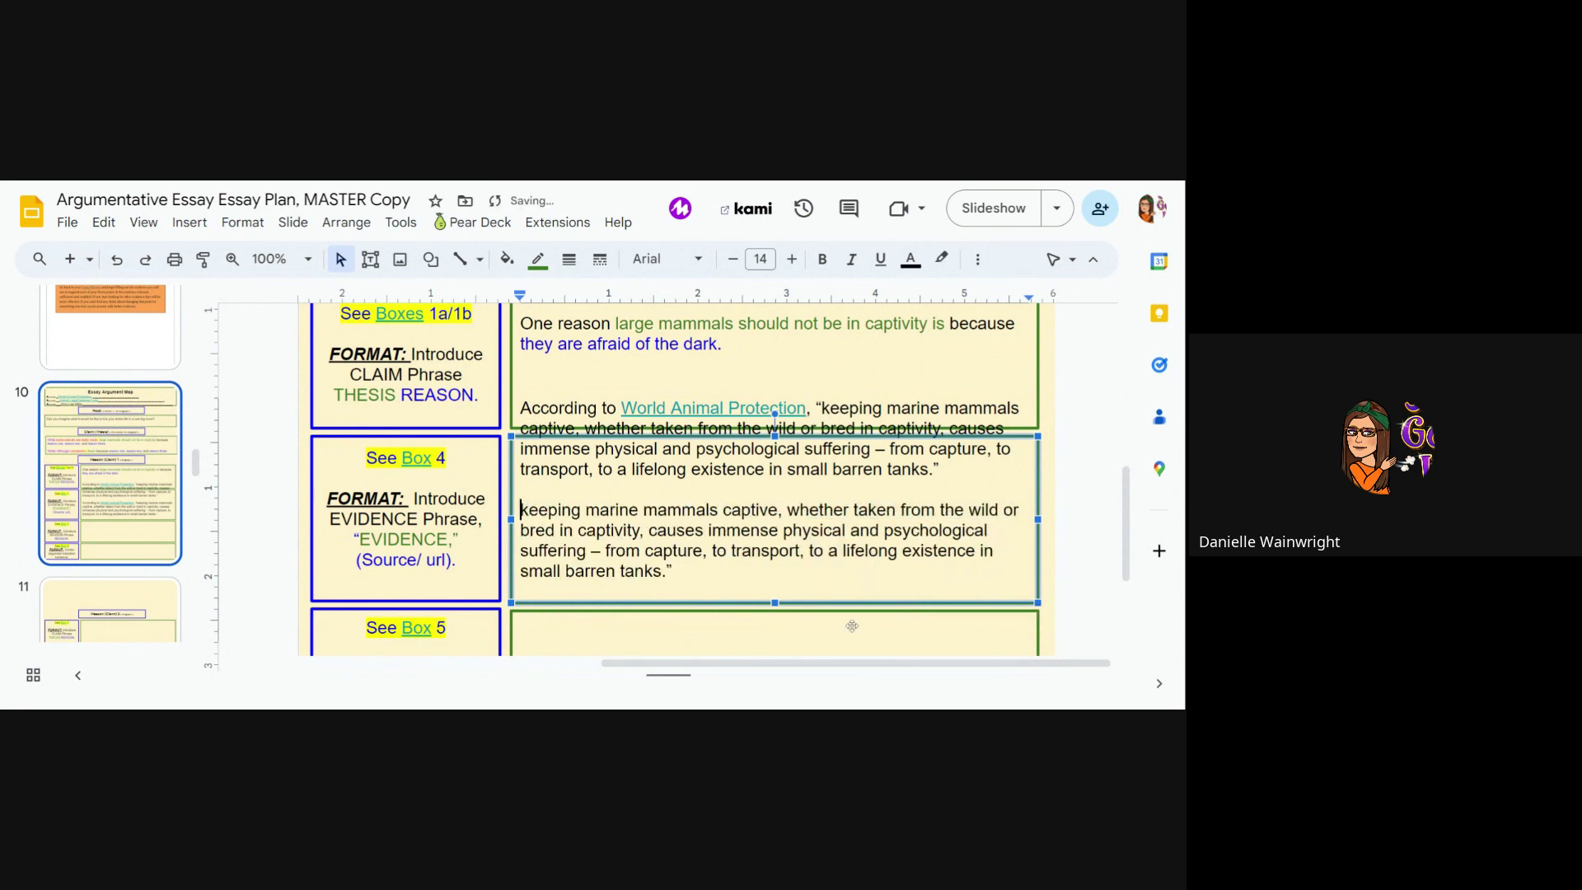
type("\"")
key("Delete")
type("K")
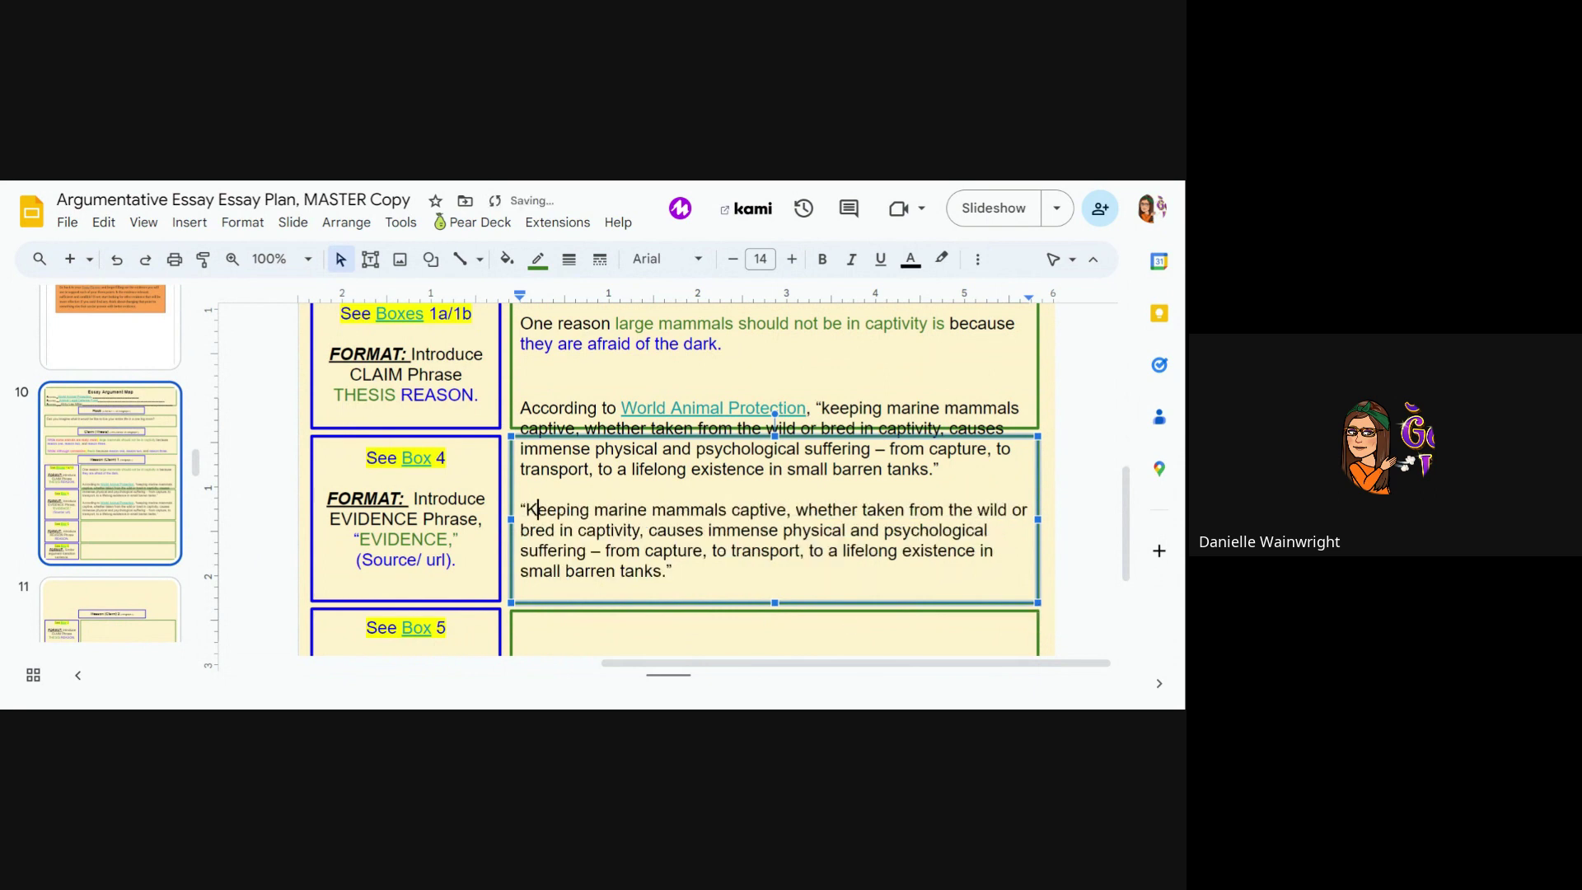
End the copied quote with ',”' followed by the linked World Animal Protection name and a period.
left_click(669, 570)
key("BackSpace")
key("BackSpace")
type(",”")
key("ctrl+v")
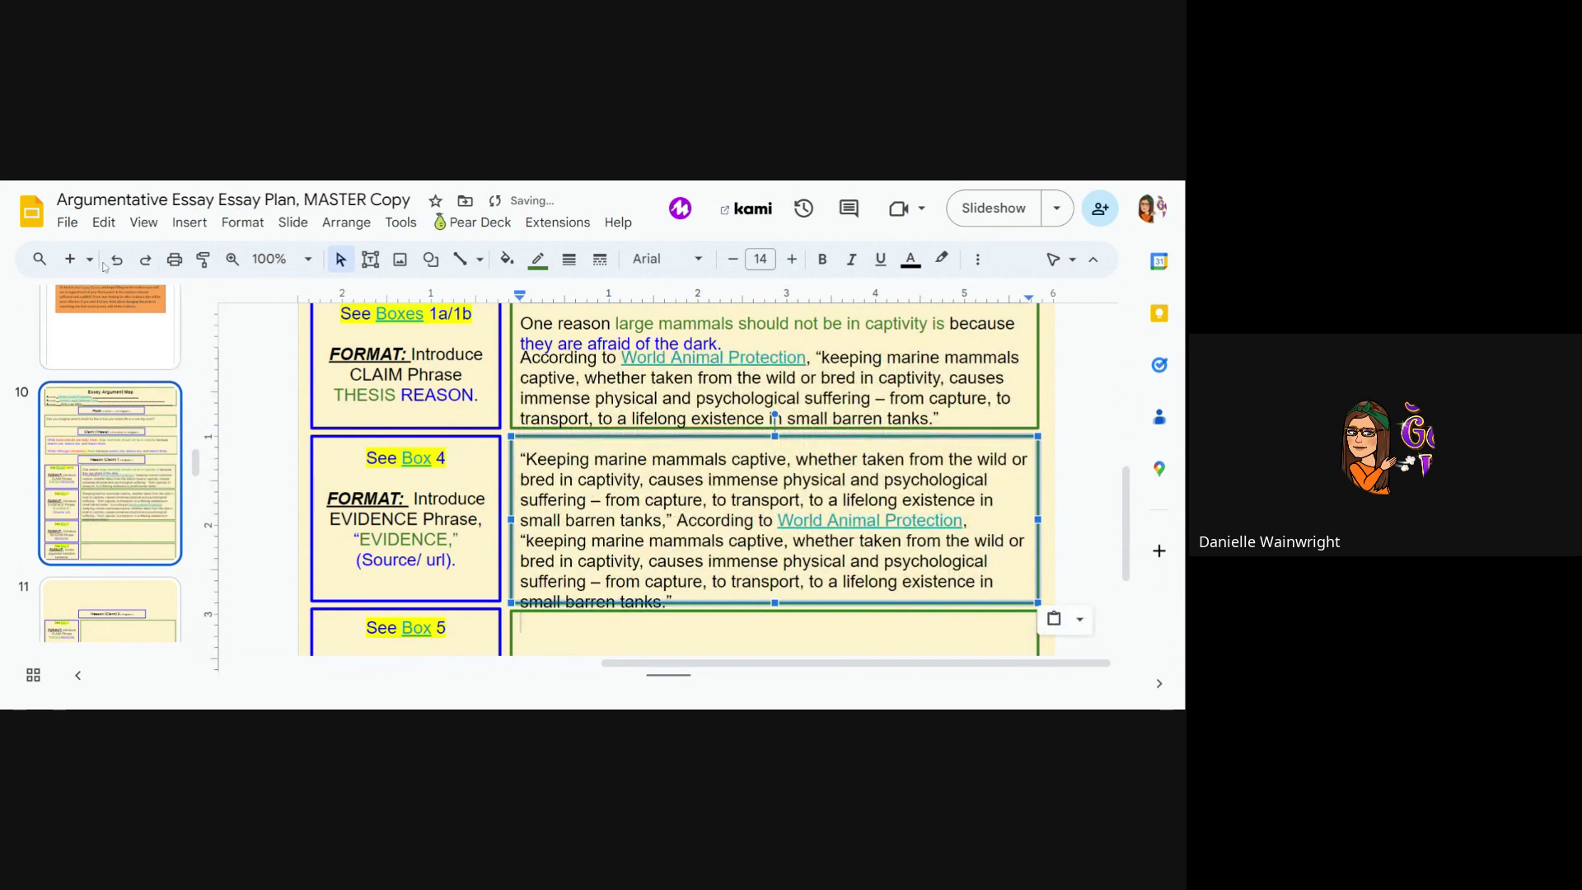
key("ctrl+z")
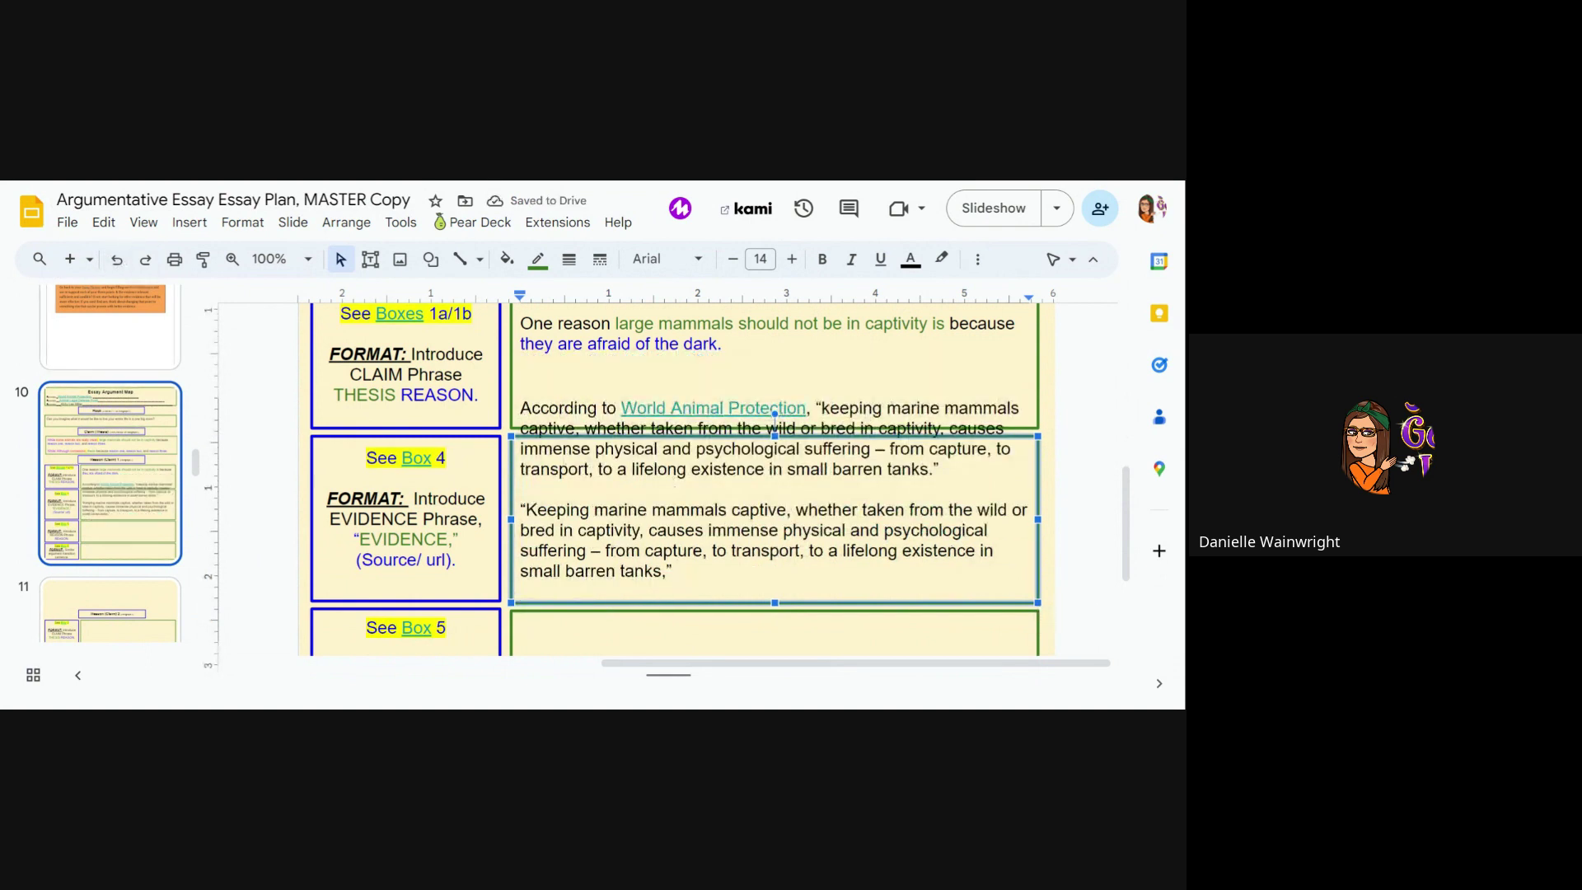
left_click_drag(621, 408, 783, 408)
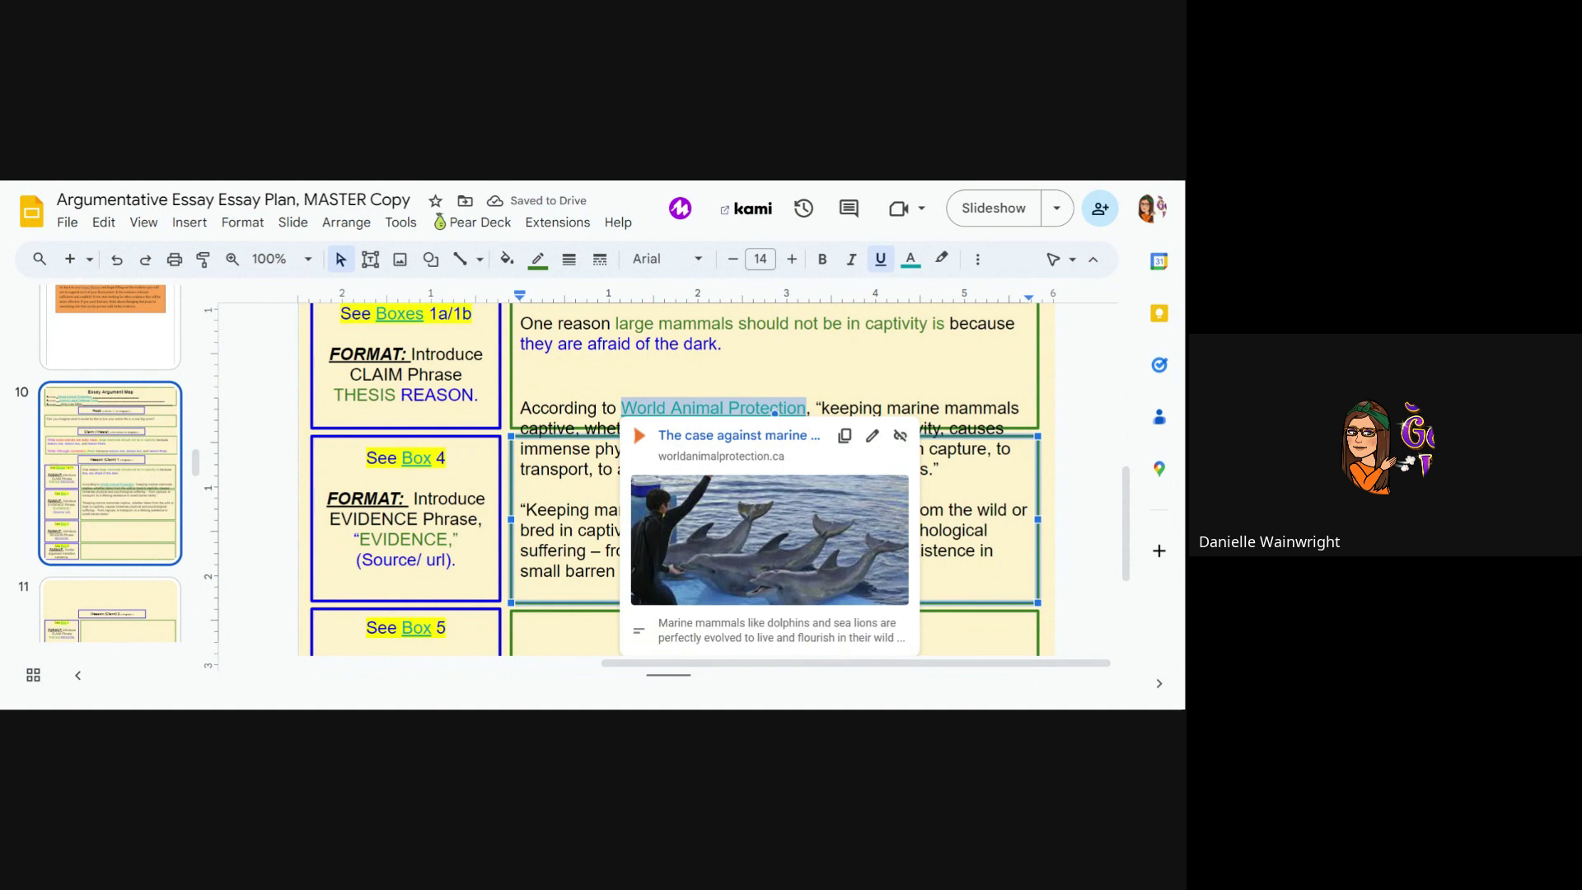
left_click(632, 422)
type("World Animal Protection")
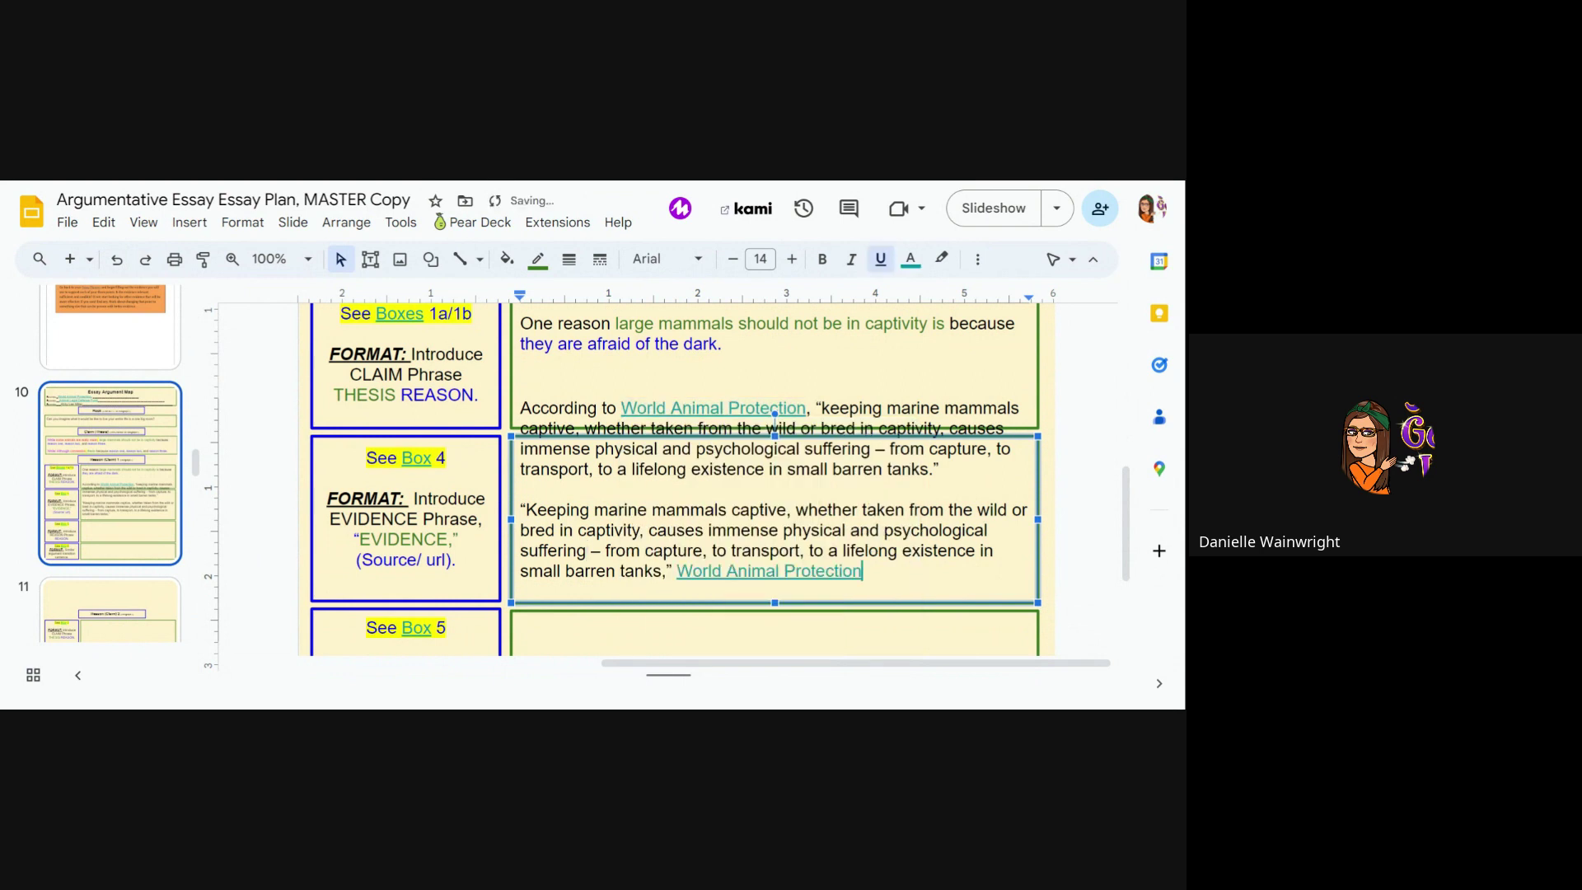
type(".")
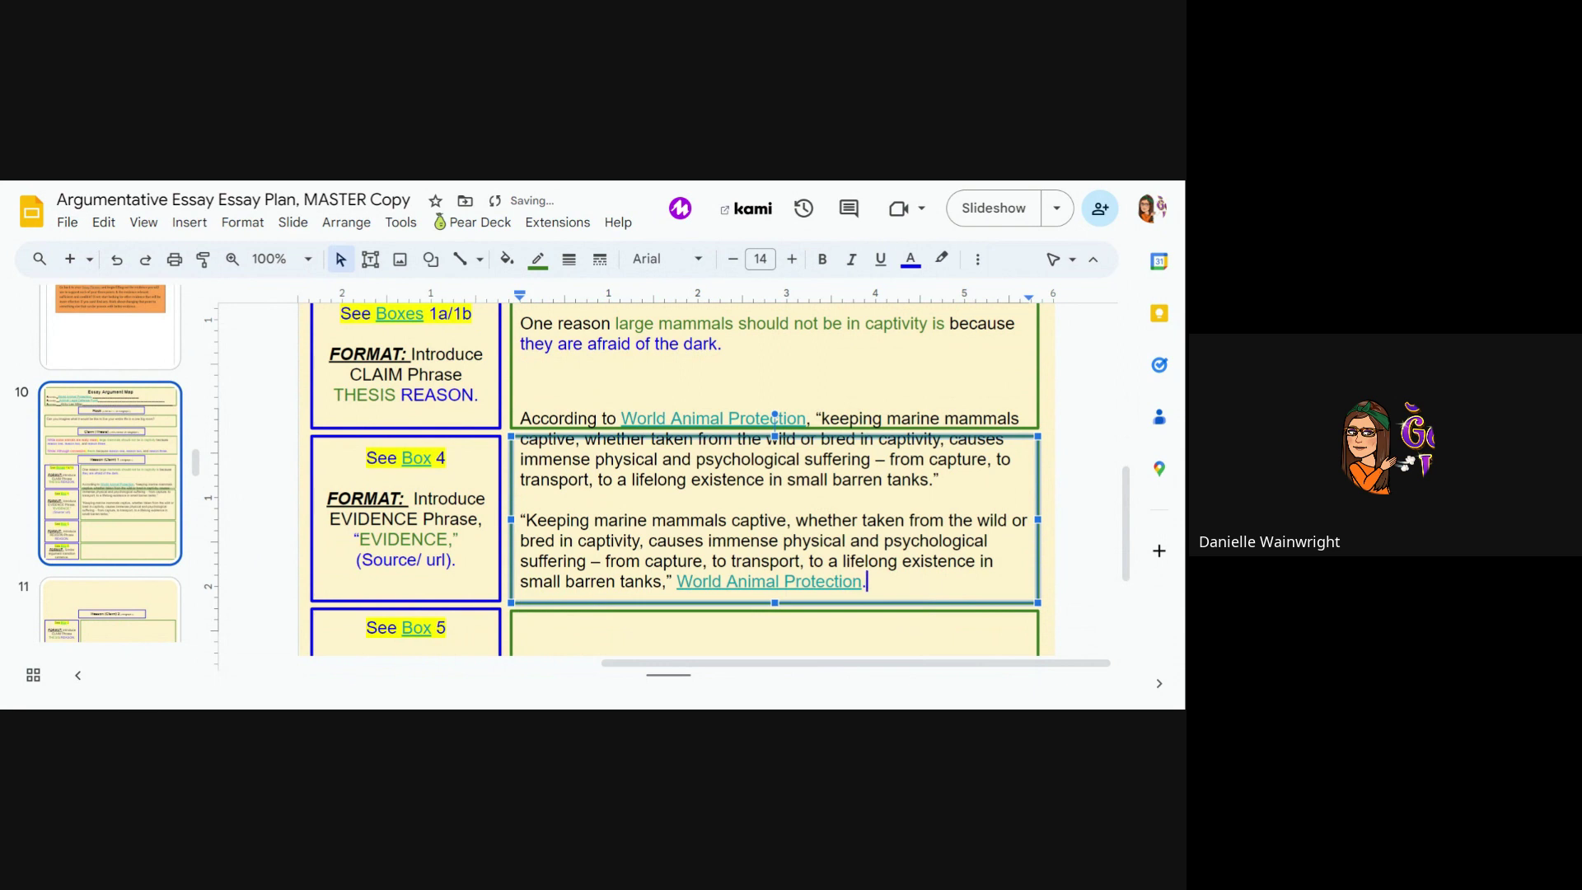
Keep one blank line between the two quotes and reduce all Box 4 text from 14 to 11.
left_click(576, 499)
key("BackSpace")
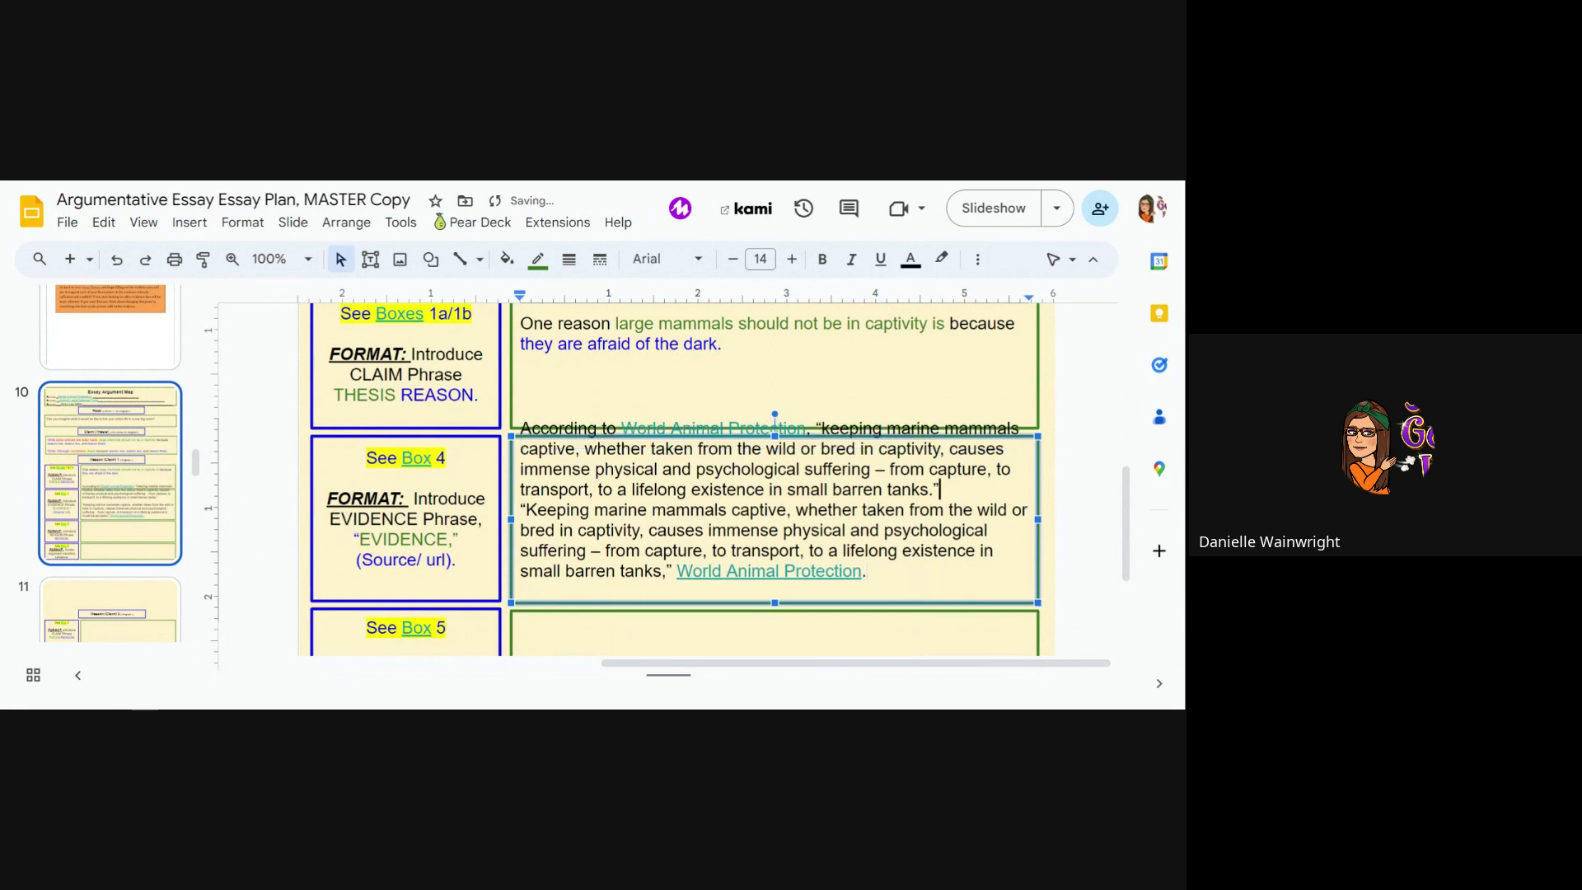
key("Return")
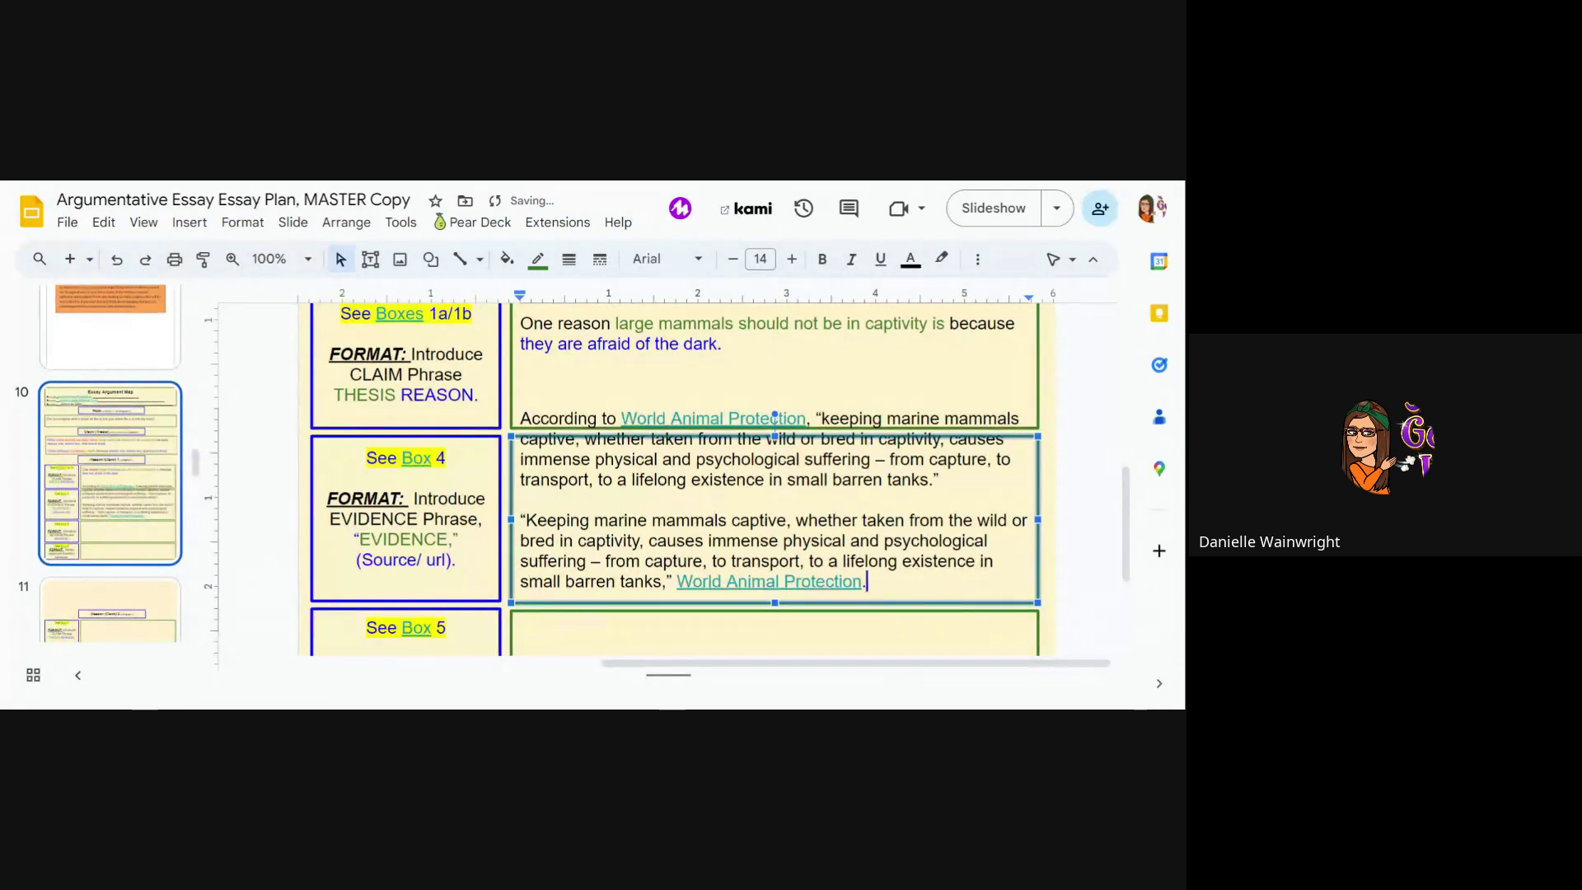
key("ctrl+a")
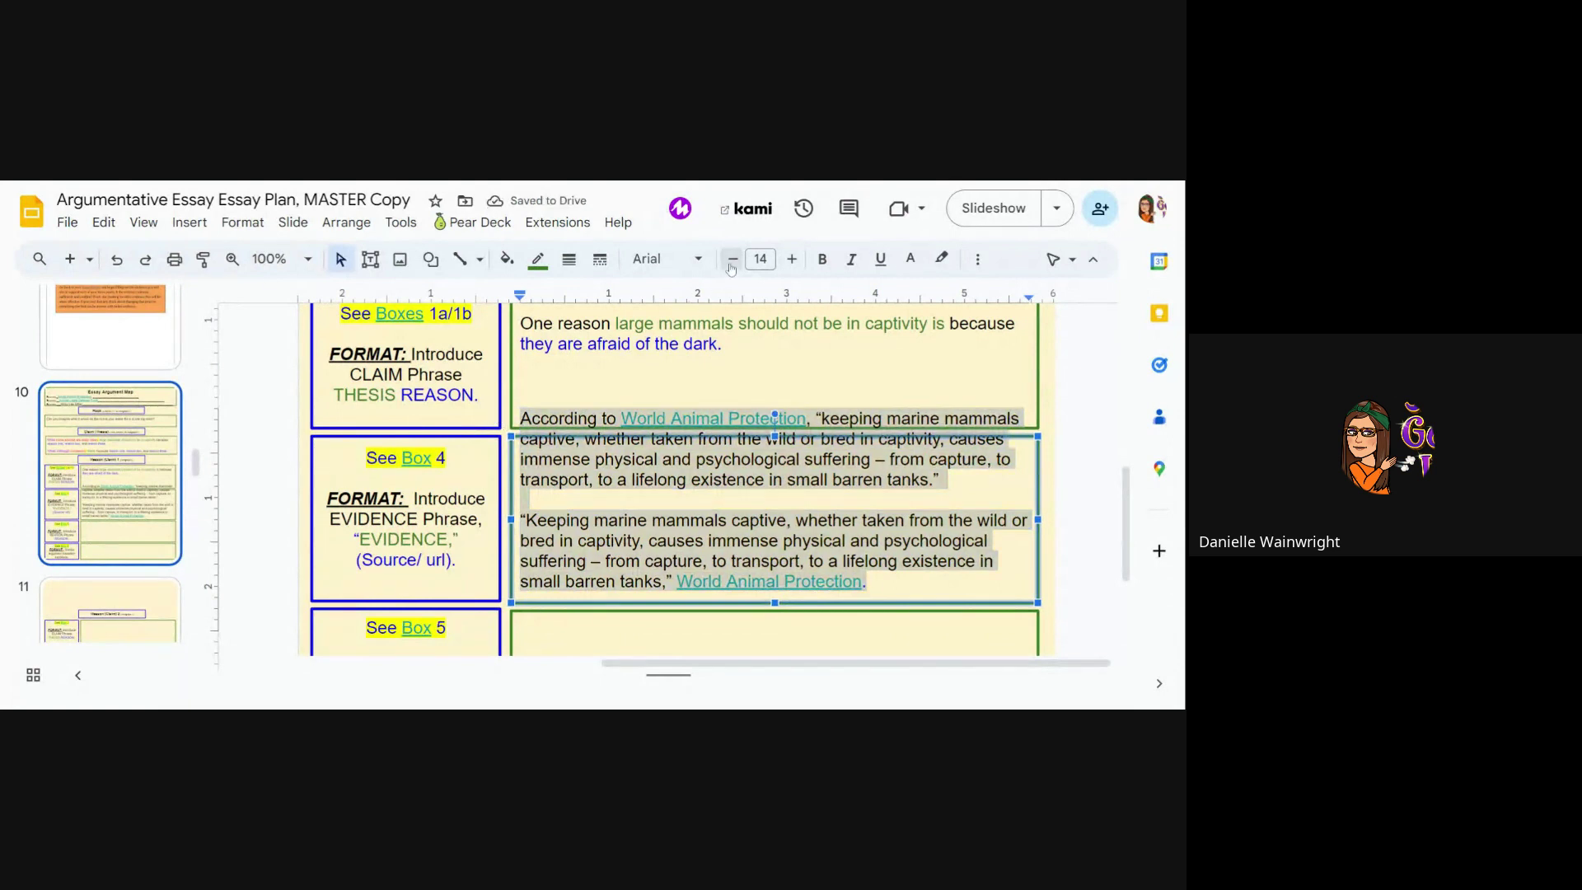
left_click(732, 260)
left_click(732, 260)
left_click(732, 259)
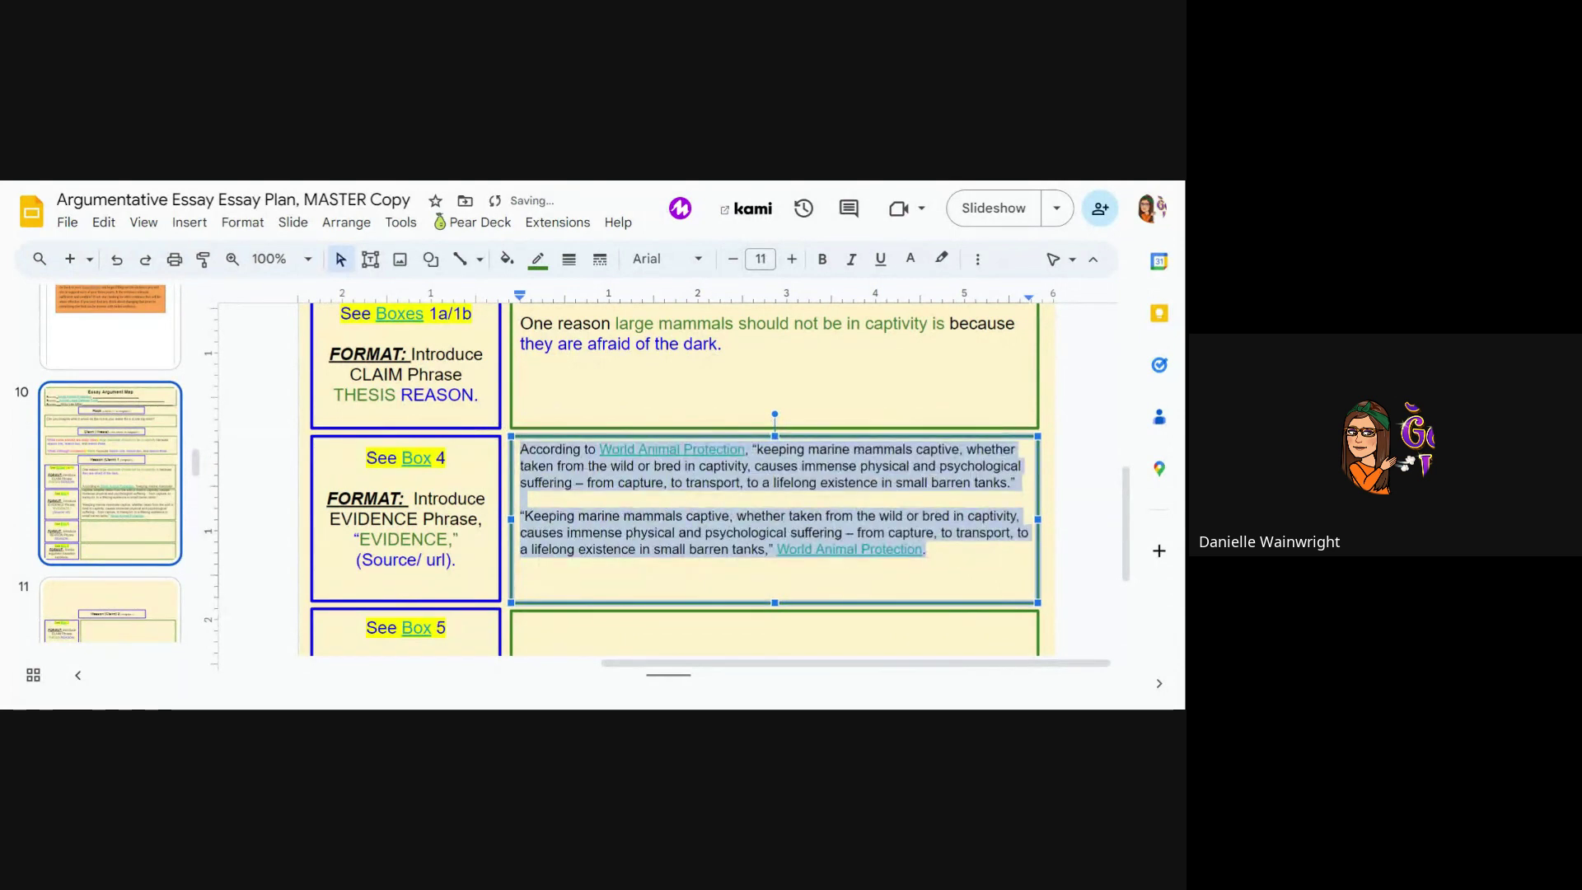
left_click(521, 499)
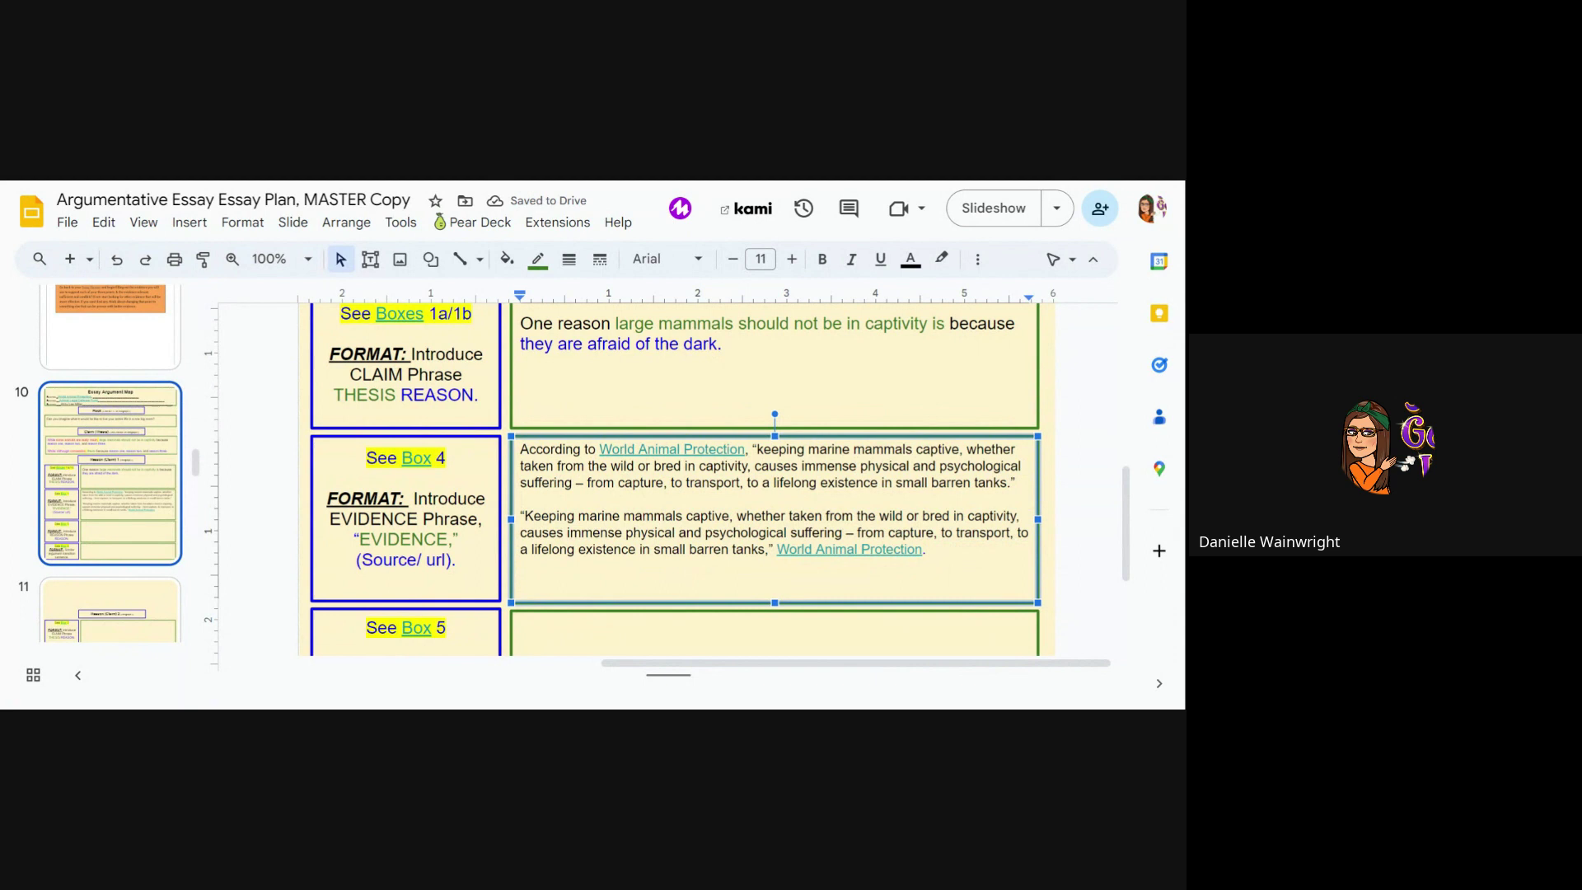
left_click_drag(563, 449, 769, 449)
left_click(744, 549)
scroll(774, 478, "down", 2)
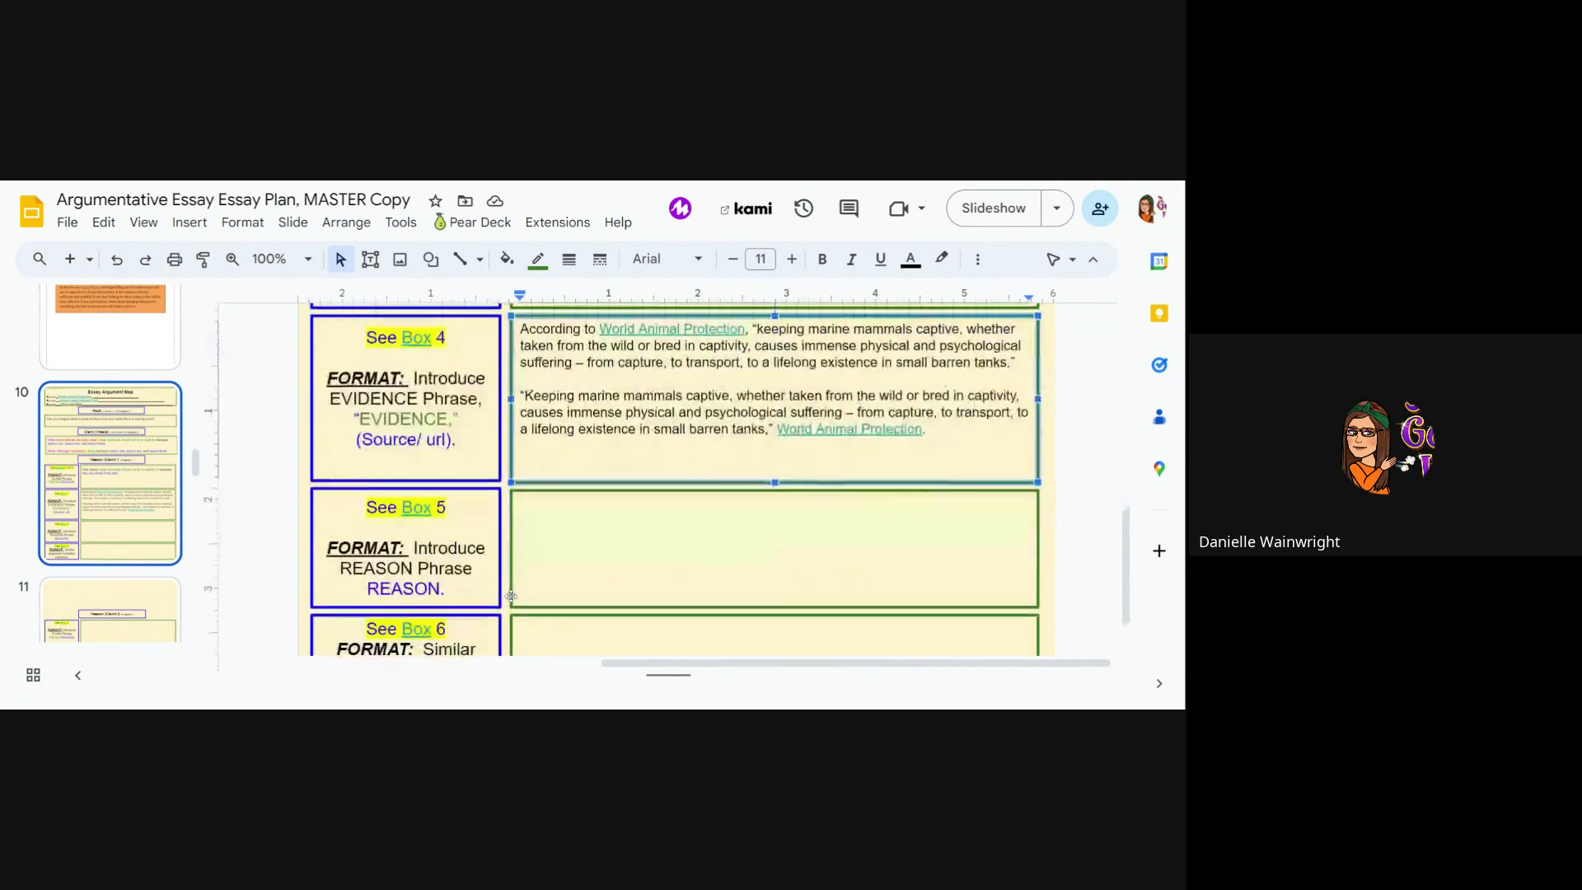
scroll(774, 477, "up", 1)
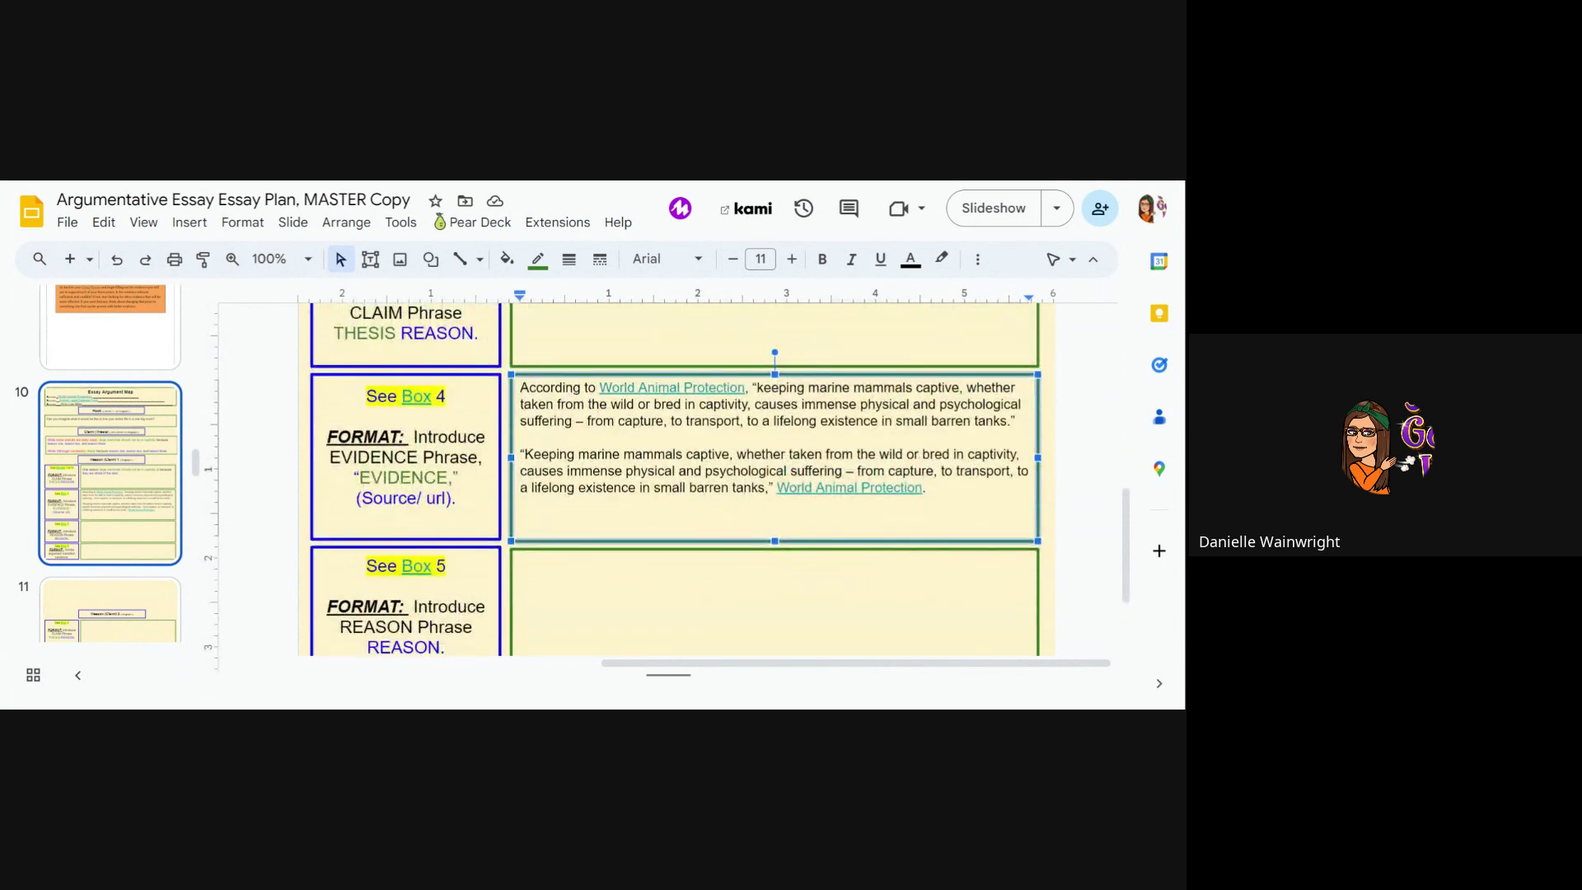
left_click(415, 566)
left_click(443, 598)
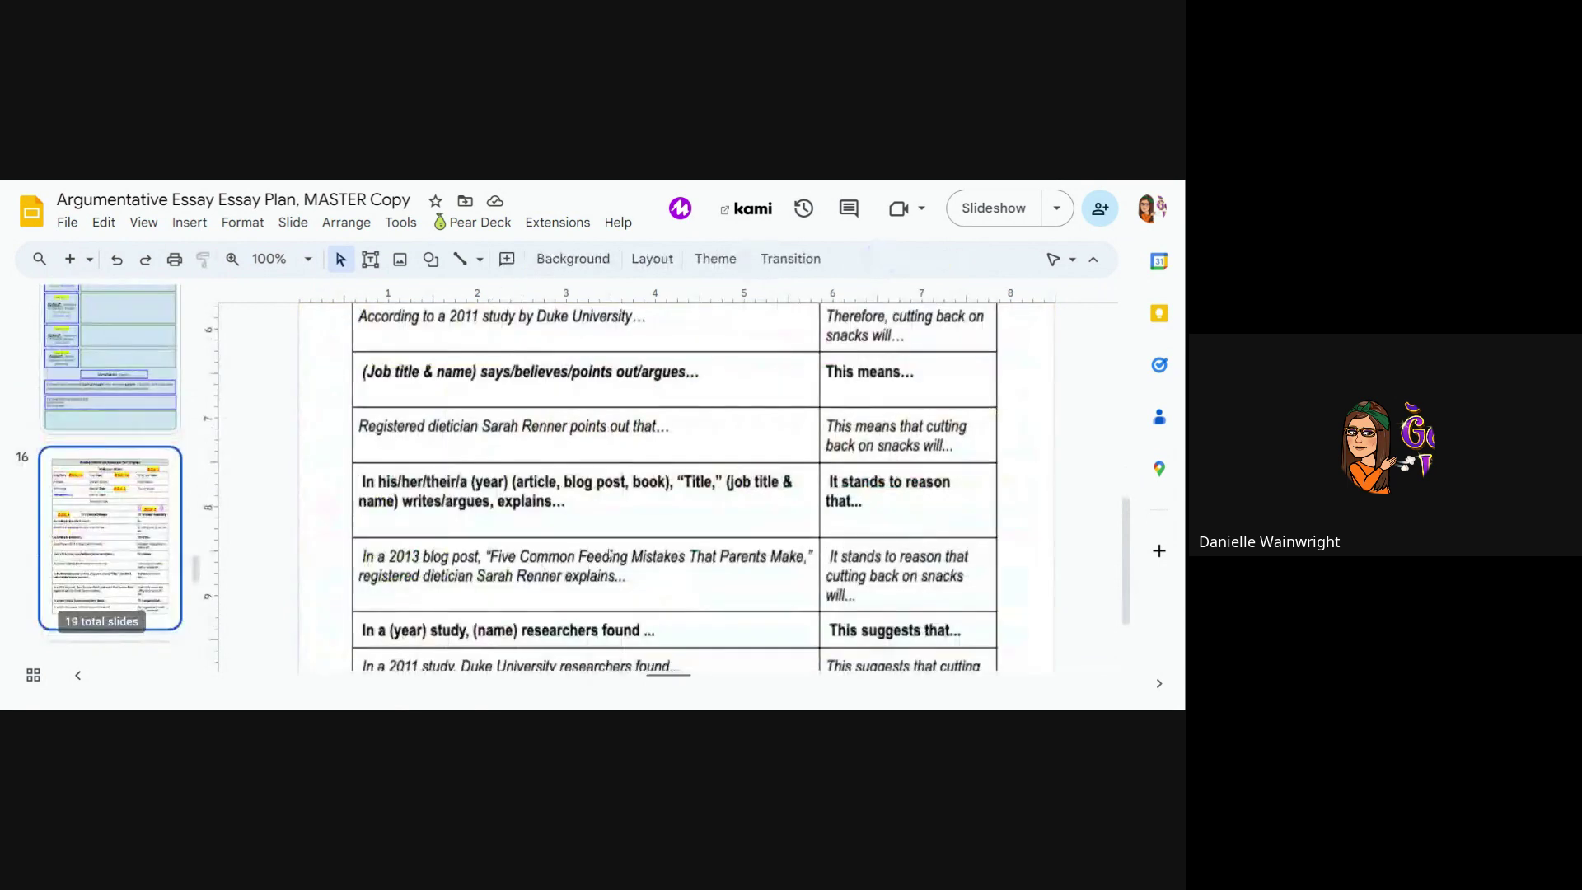
scroll(610, 554, "up", 3)
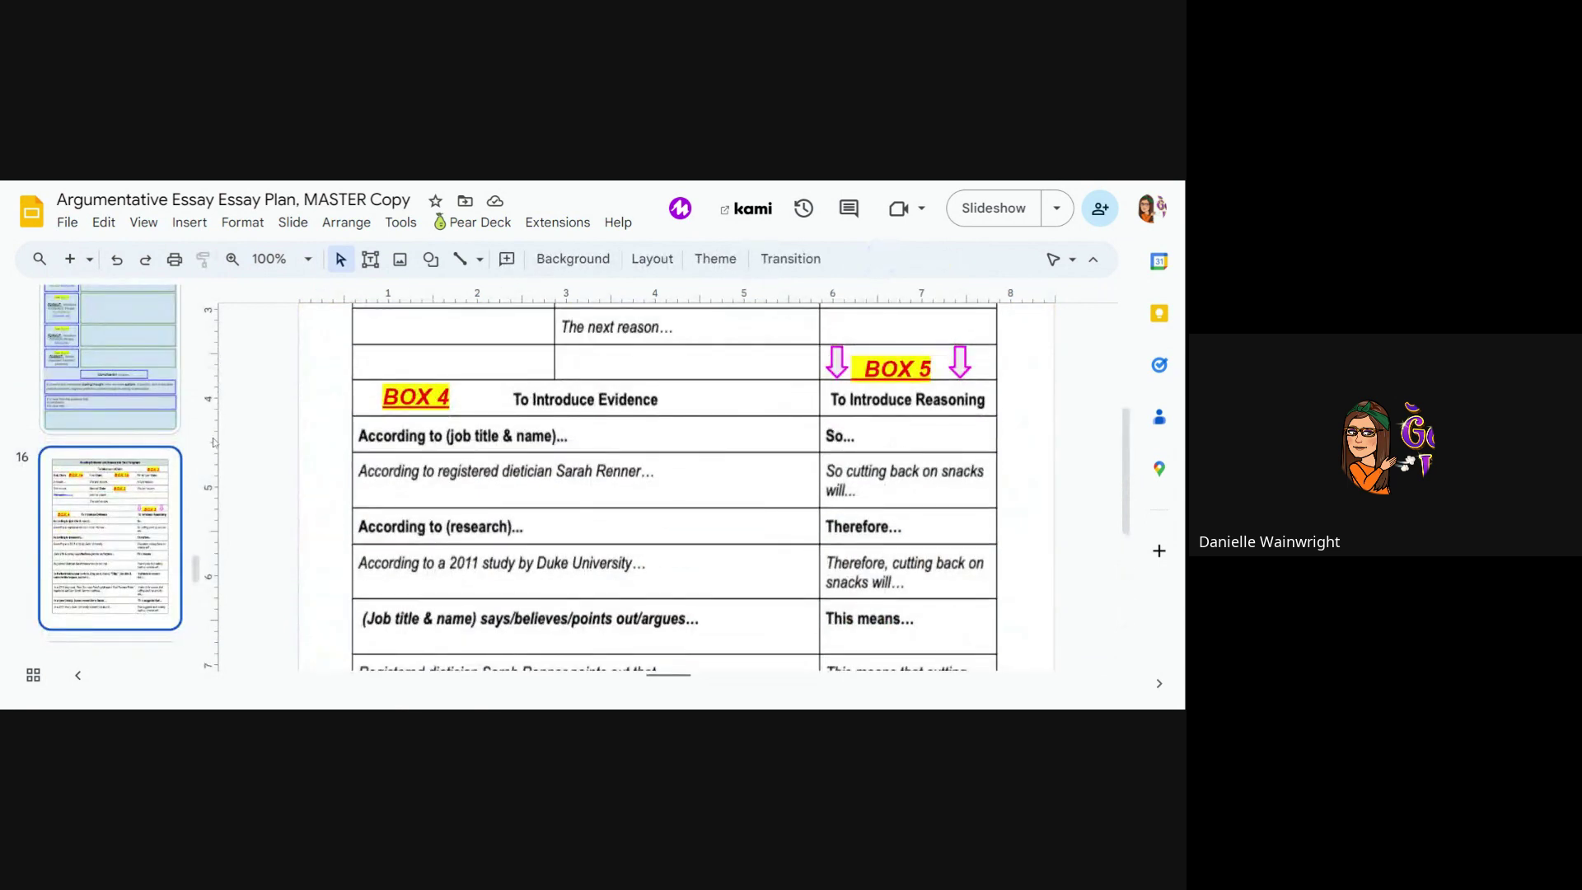
scroll(151, 467, "up", 12)
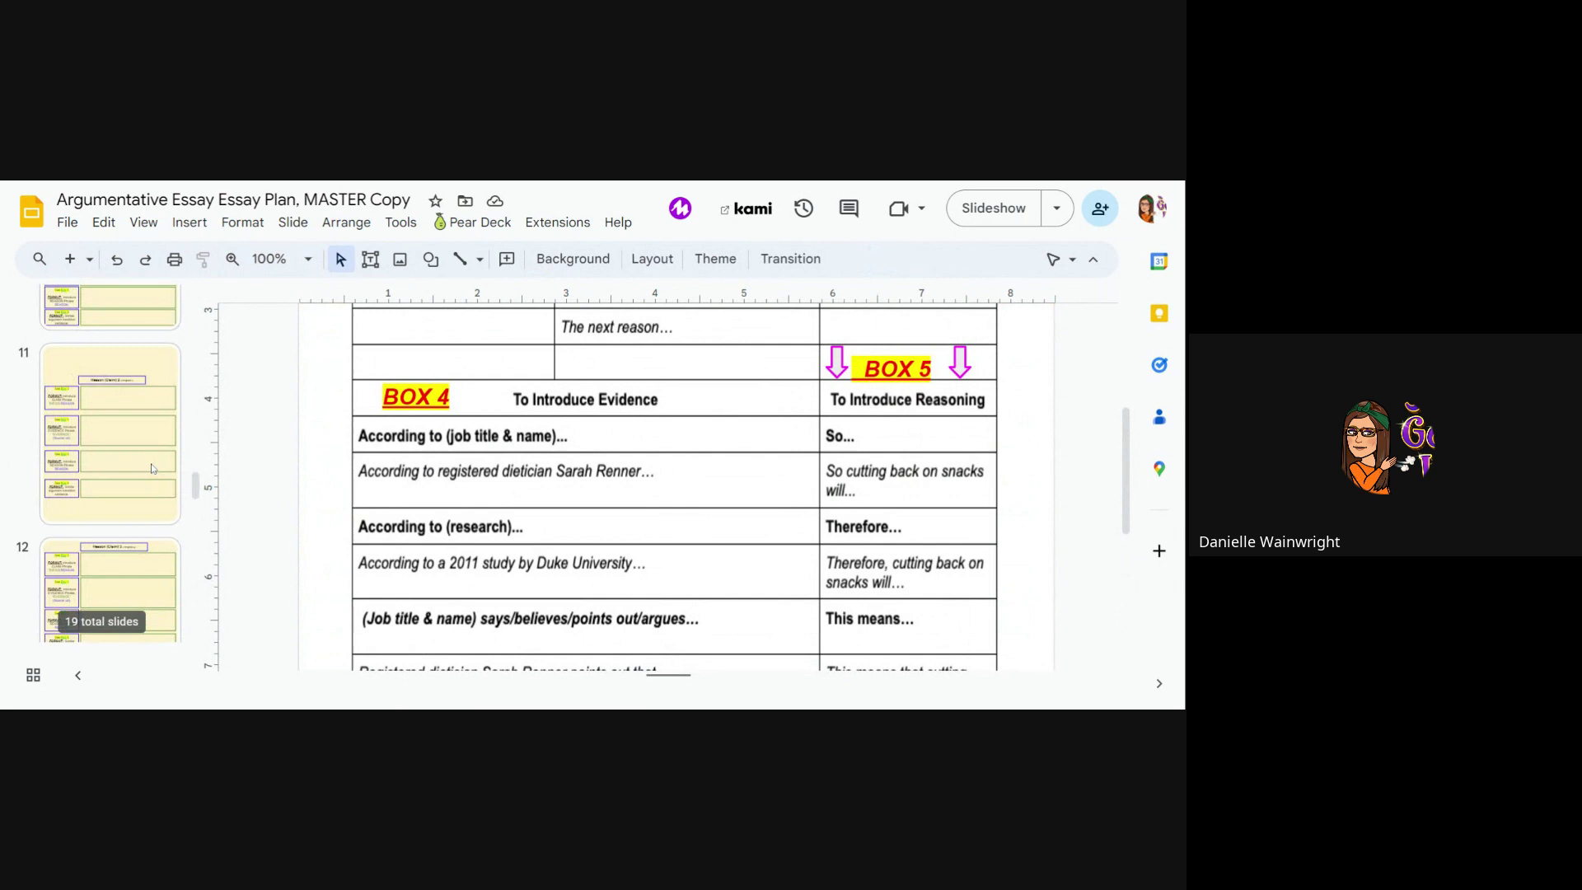
scroll(152, 469, "down", 2)
left_click(124, 428)
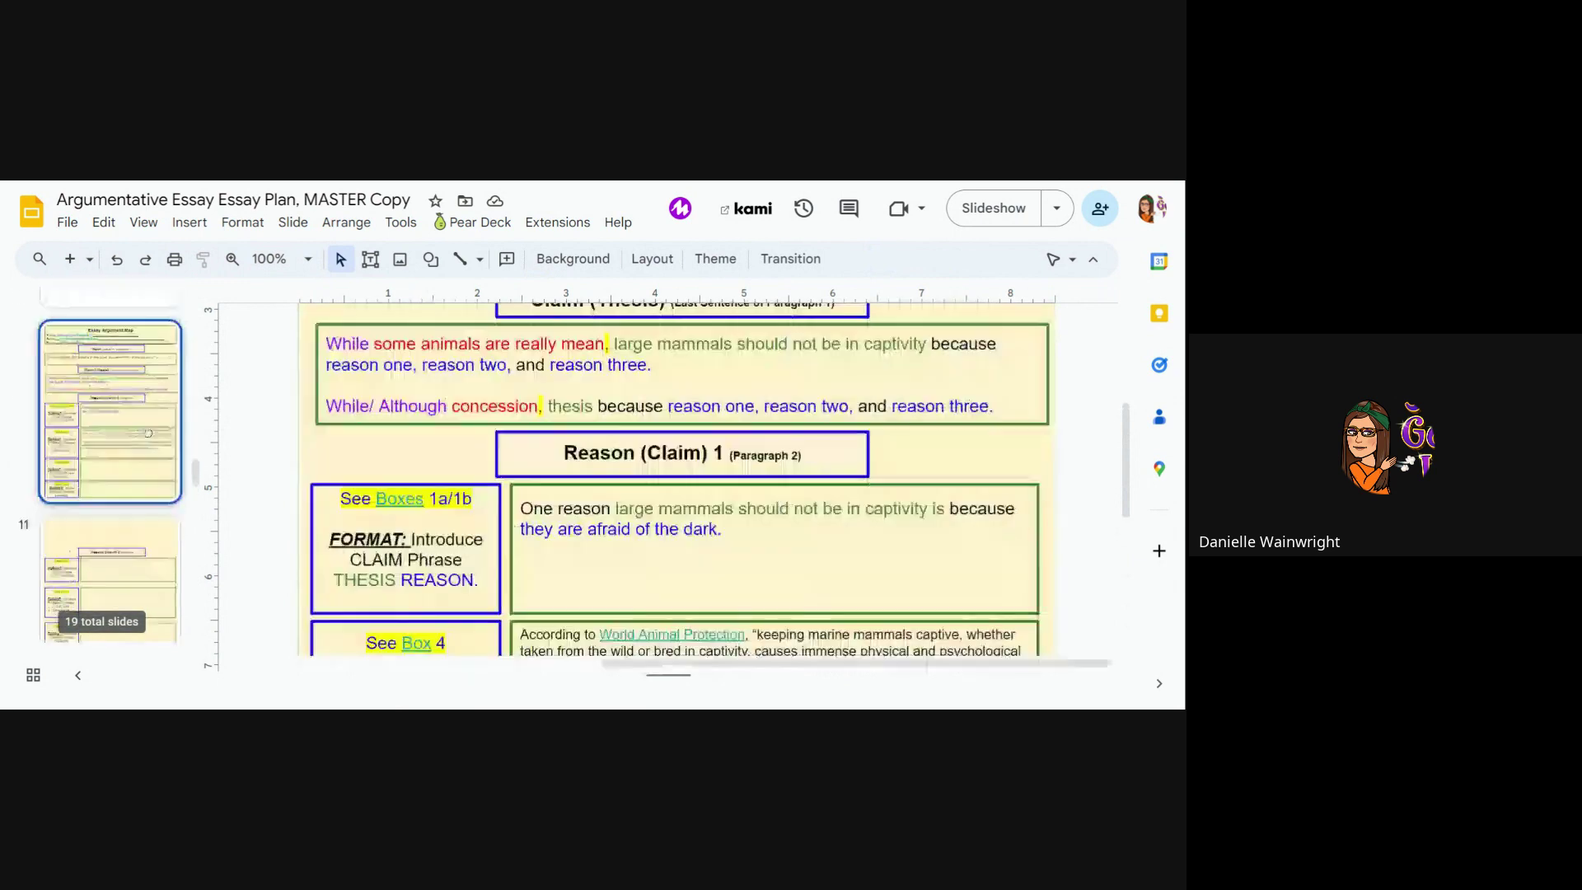
scroll(675, 477, "down", 1)
scroll(676, 478, "down", 1)
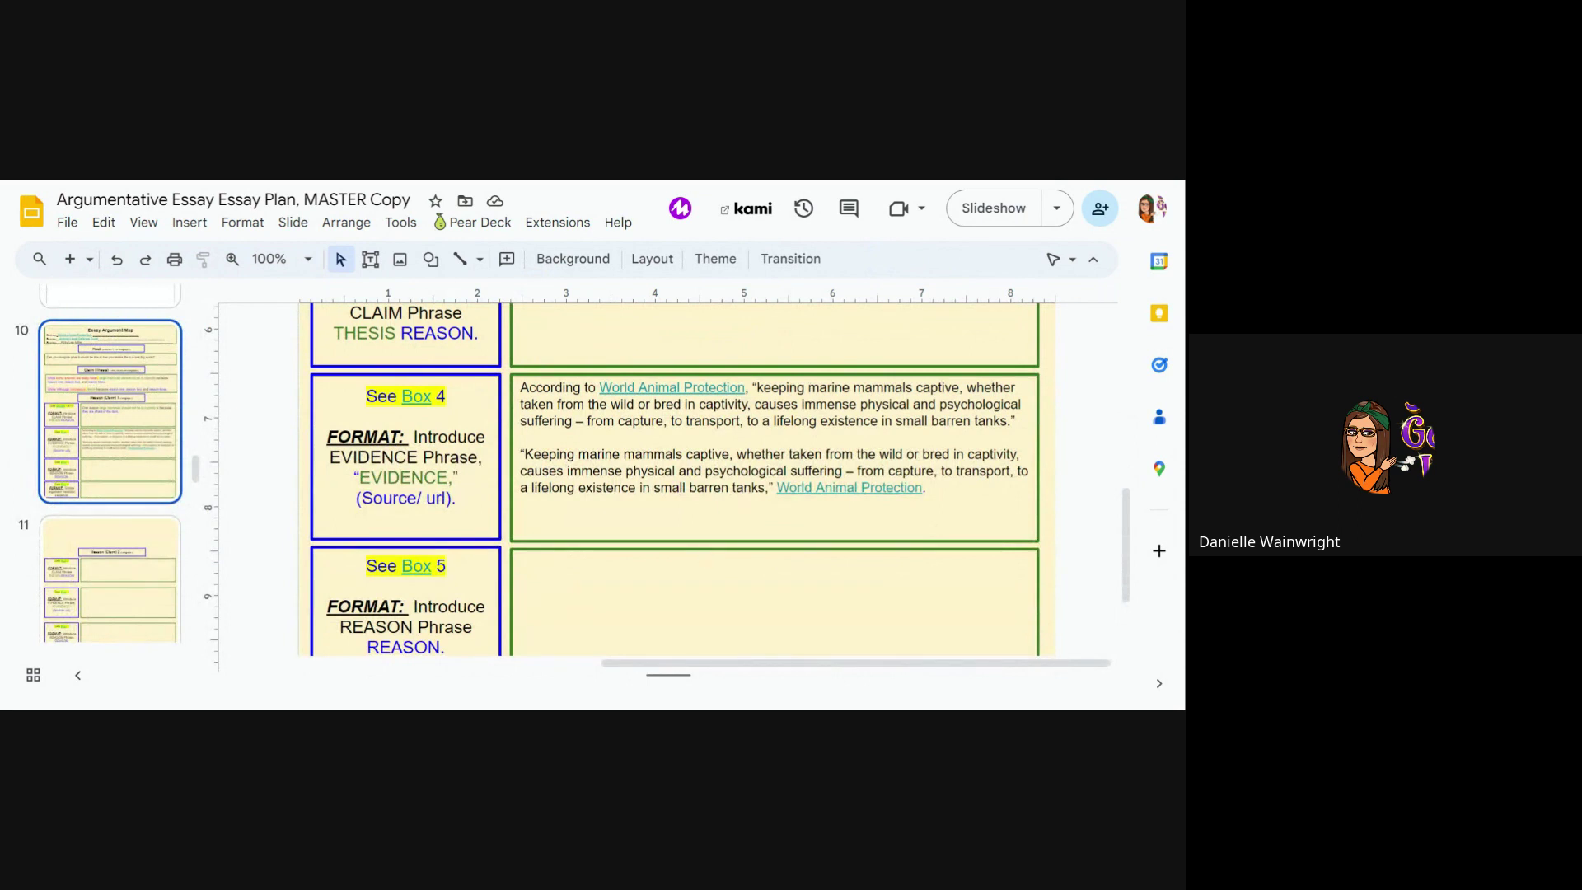
scroll(675, 478, "down", 1)
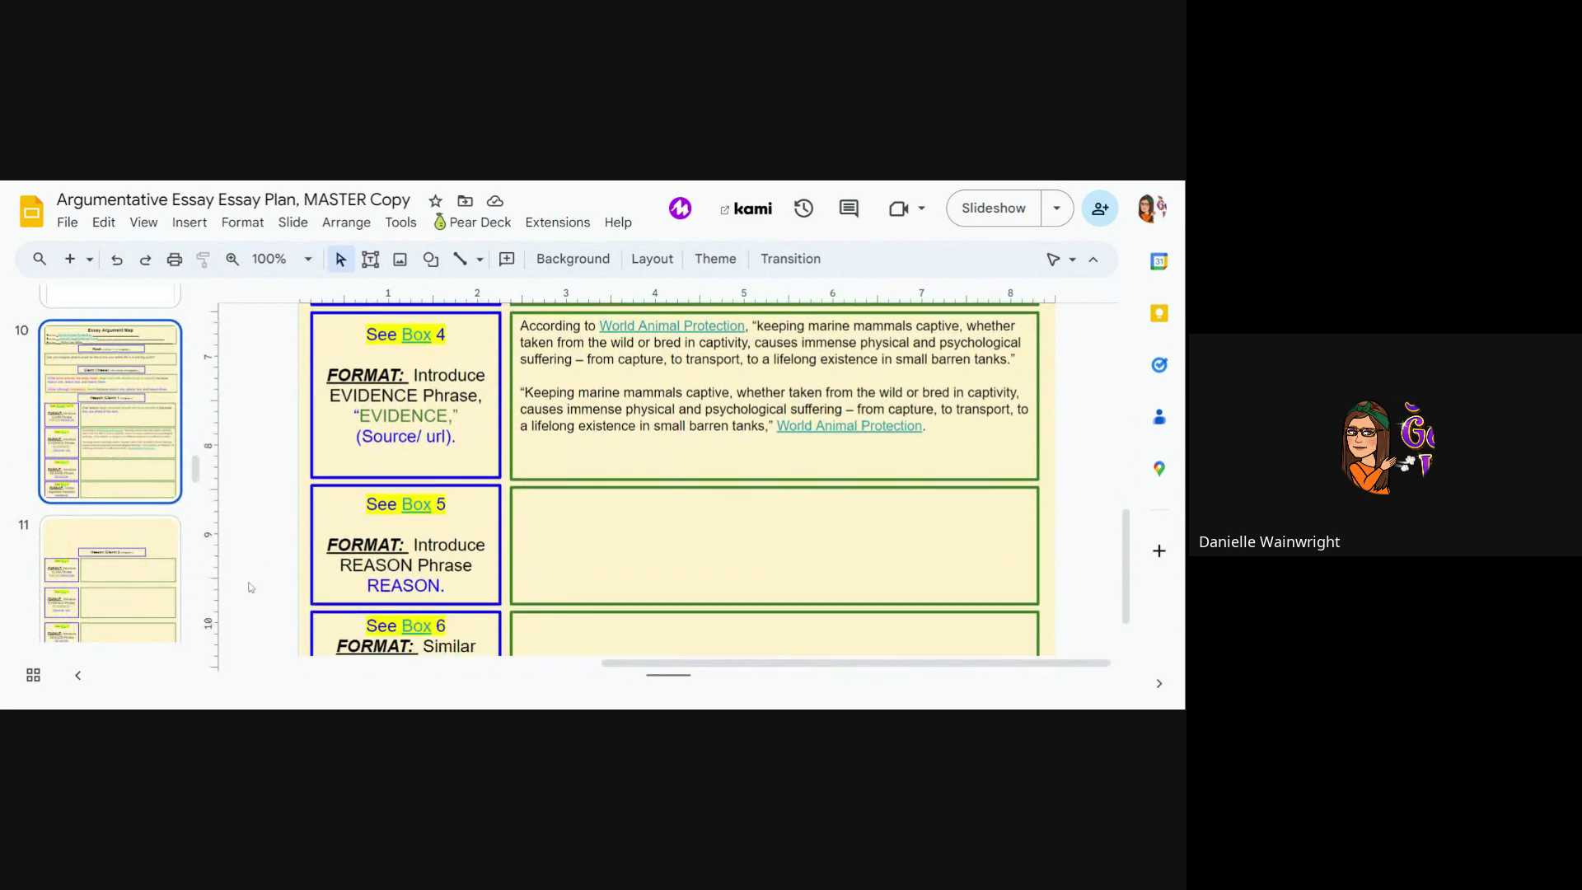
scroll(105, 554, "down", 10)
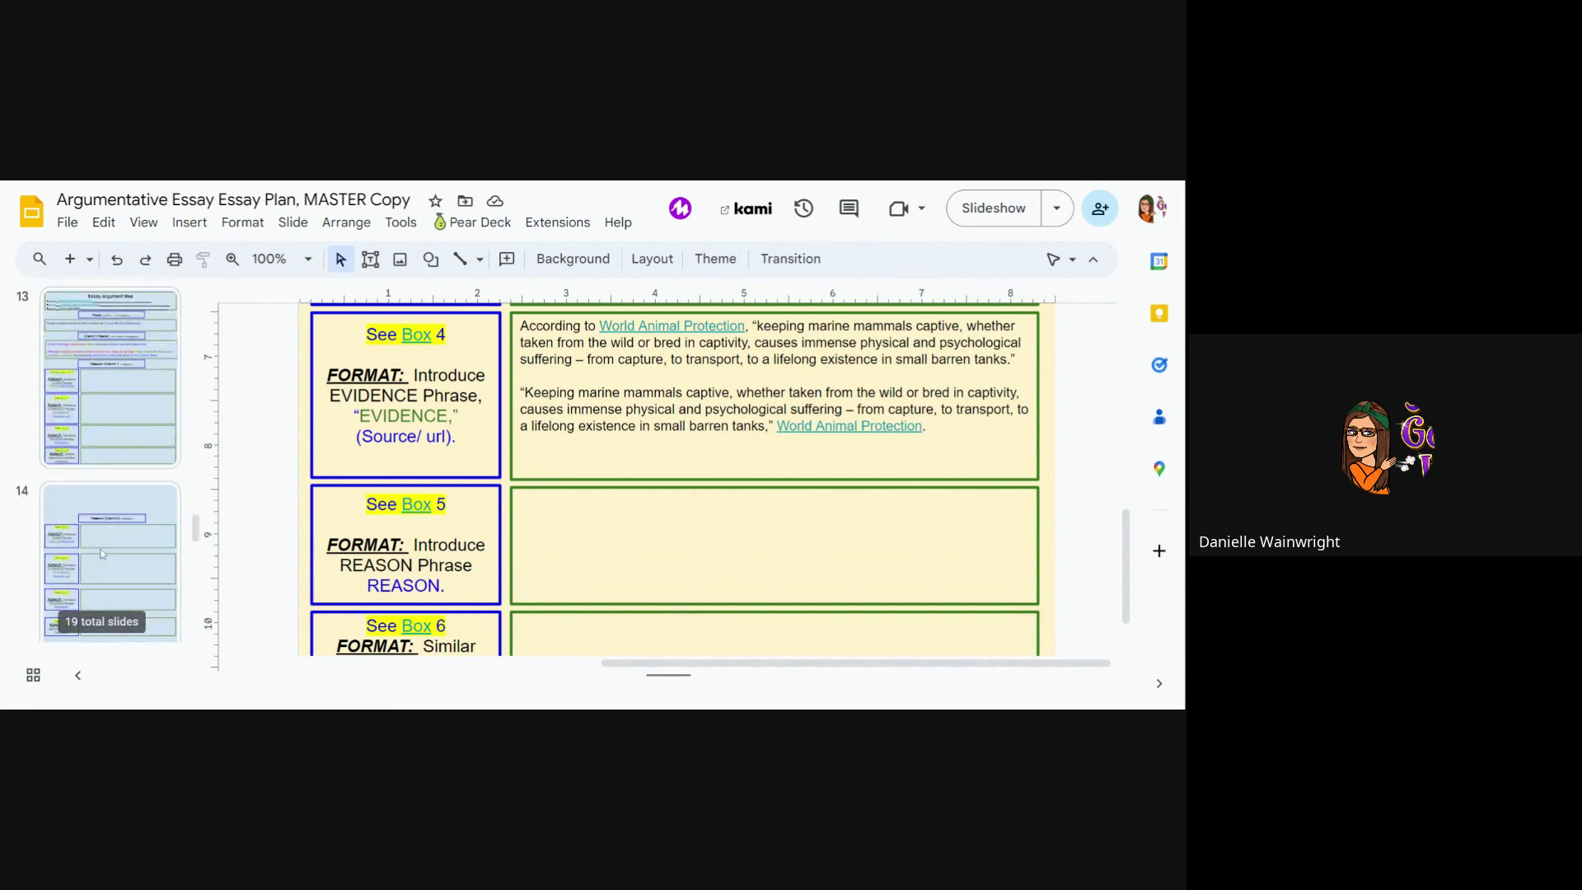
scroll(106, 554, "down", 2)
left_click(114, 545)
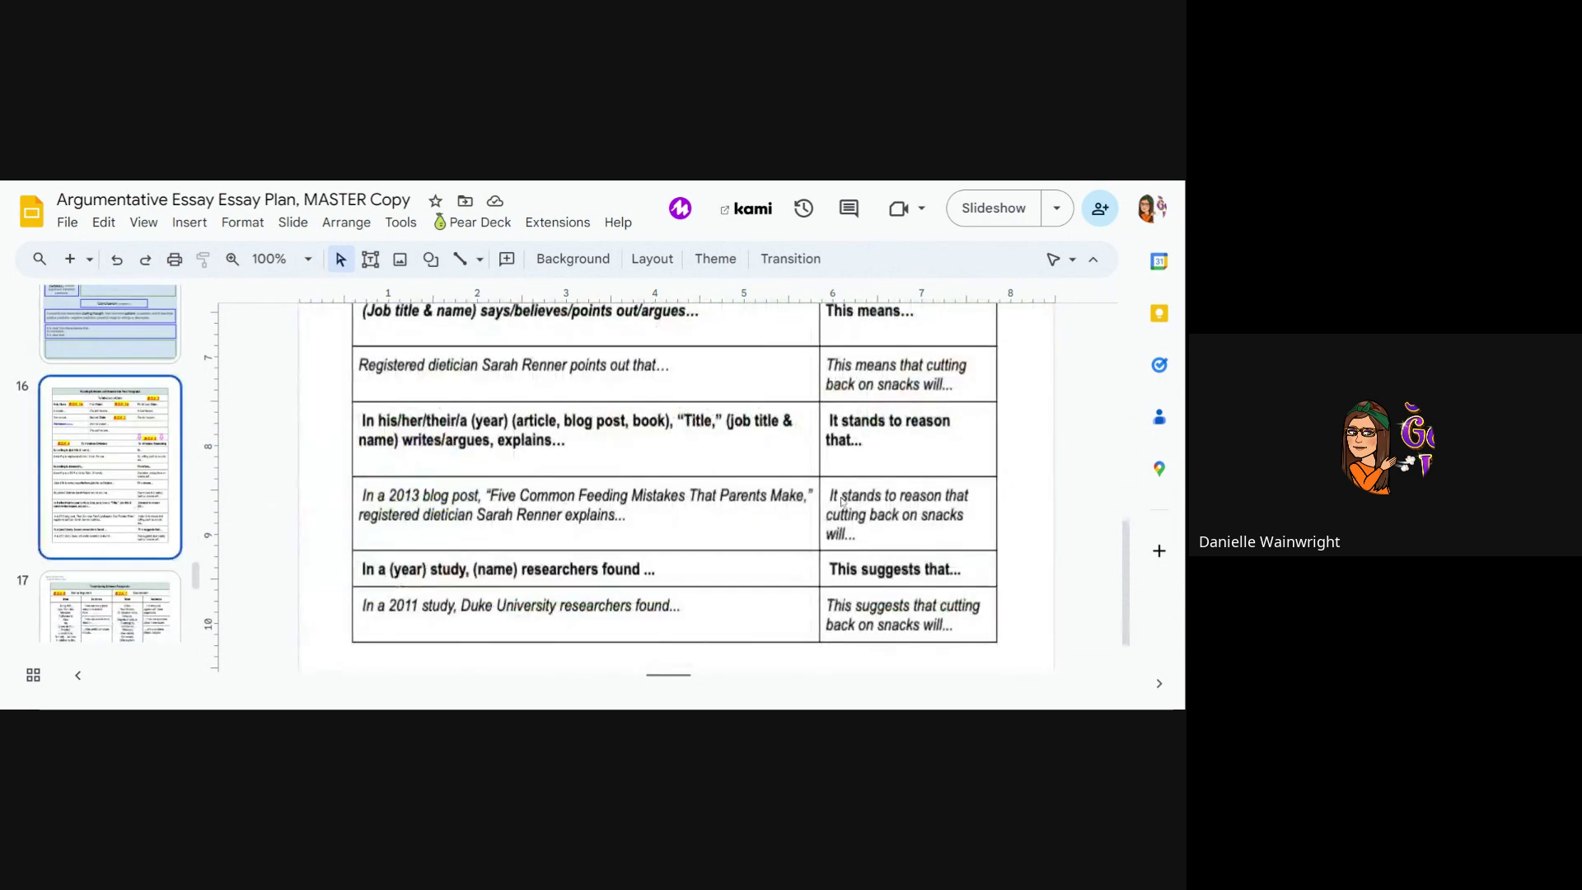
scroll(844, 498, "up", 3)
scroll(910, 444, "up", 2)
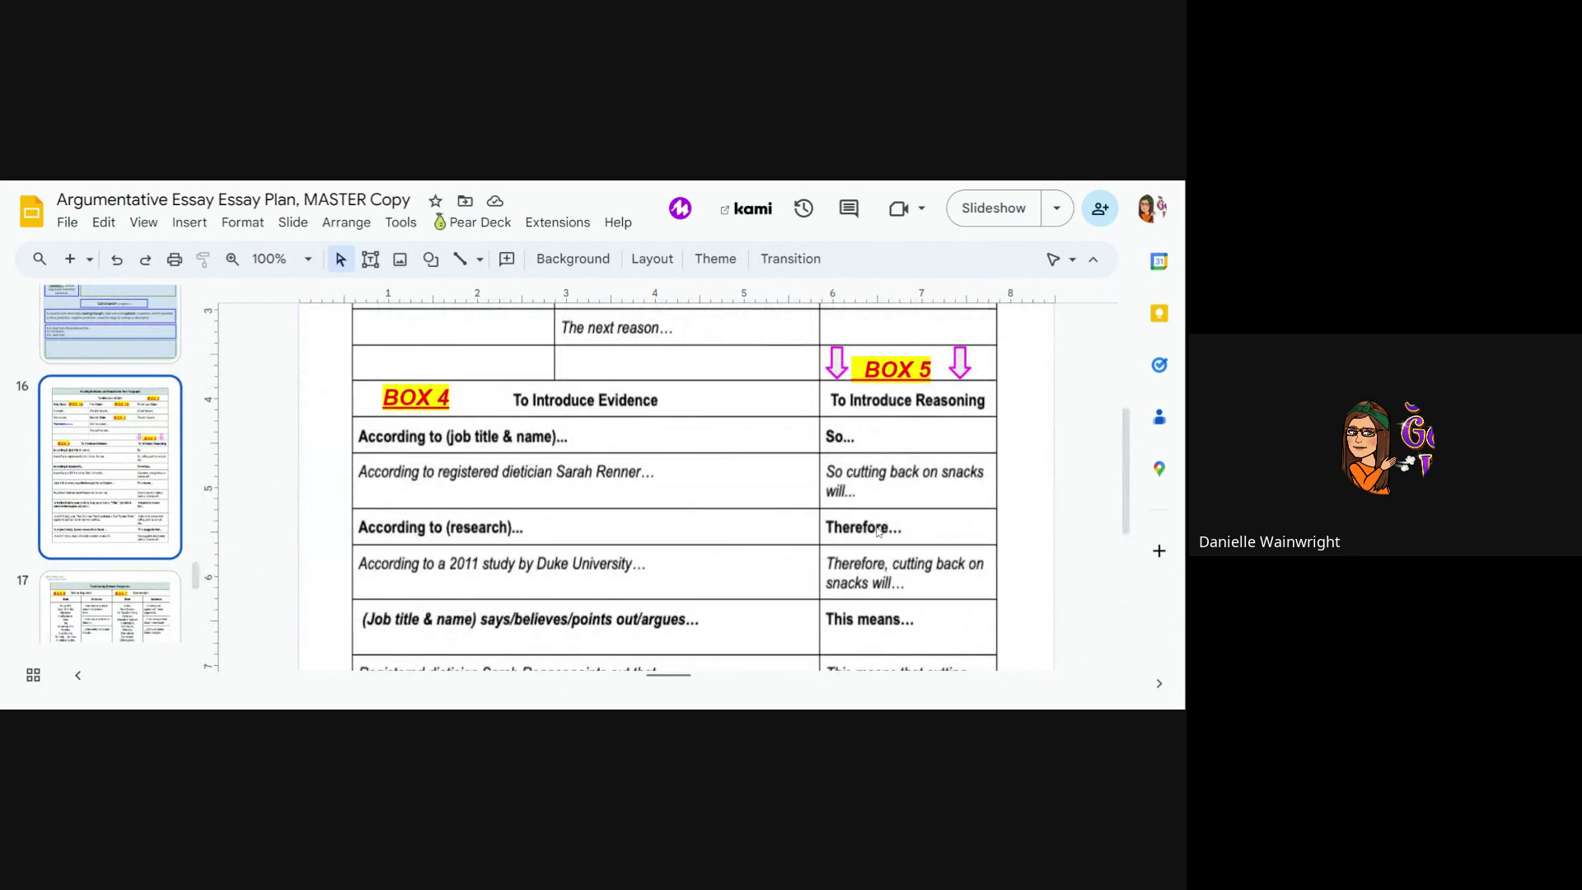
scroll(879, 534, "down", 4)
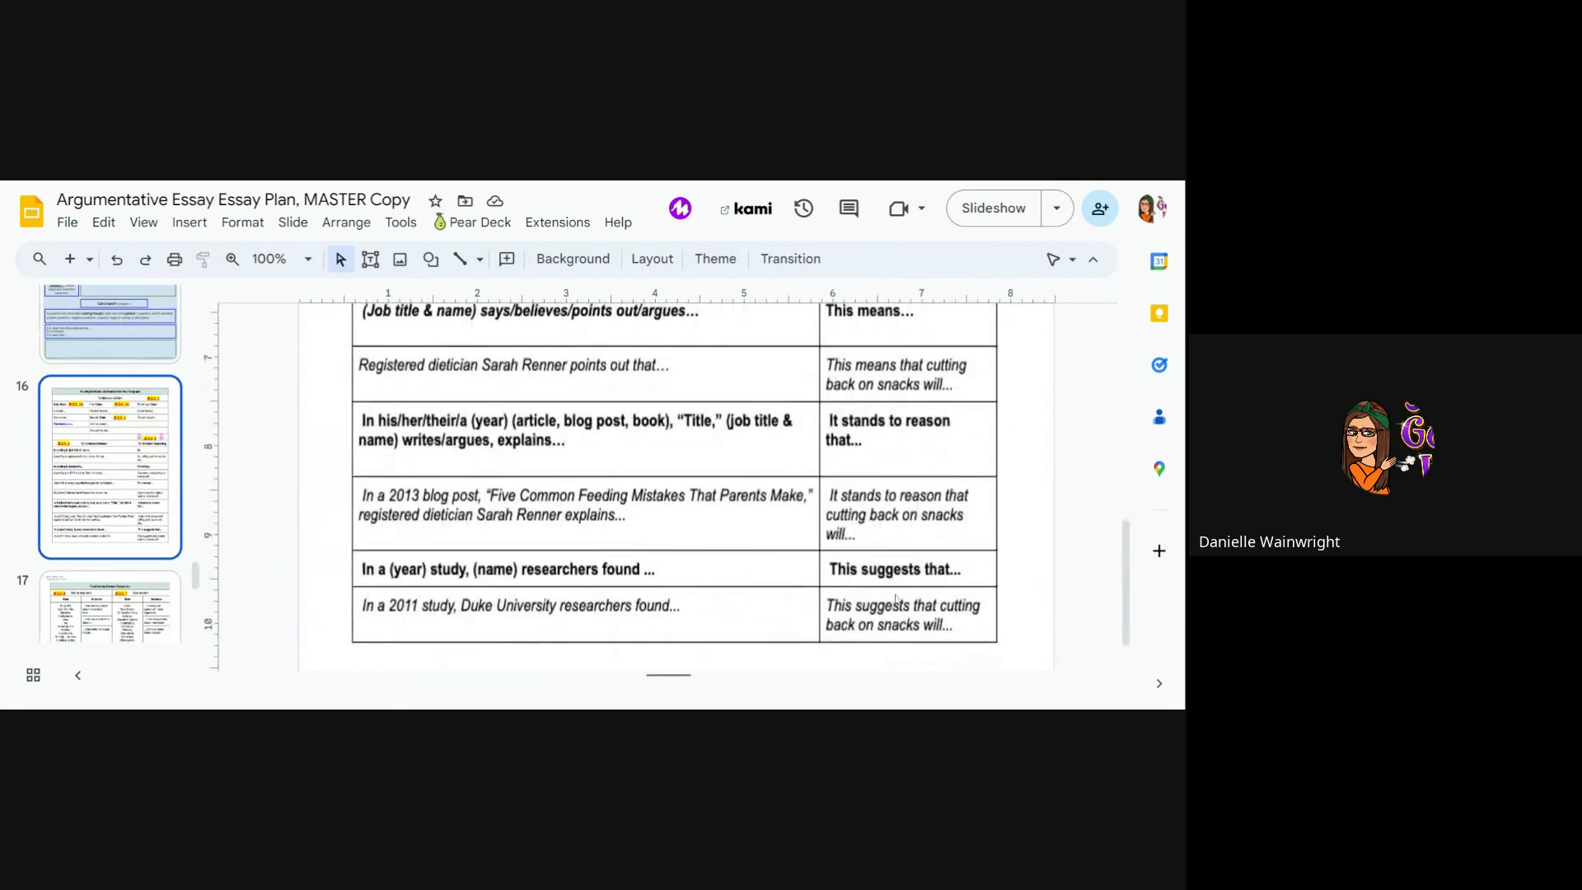
scroll(142, 530, "up", 10)
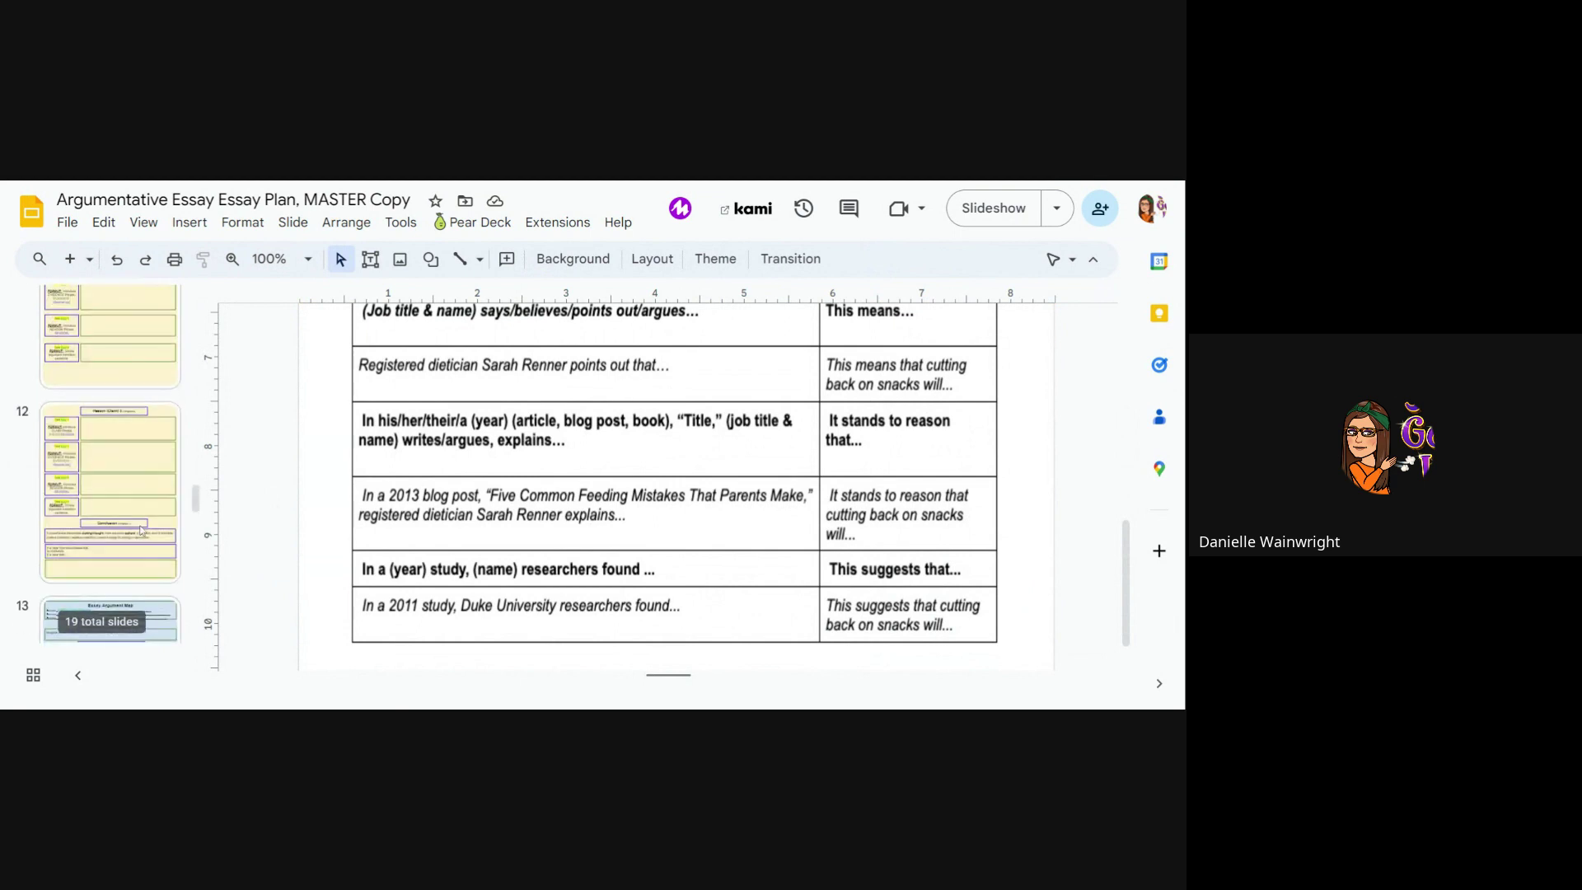
left_click(115, 387)
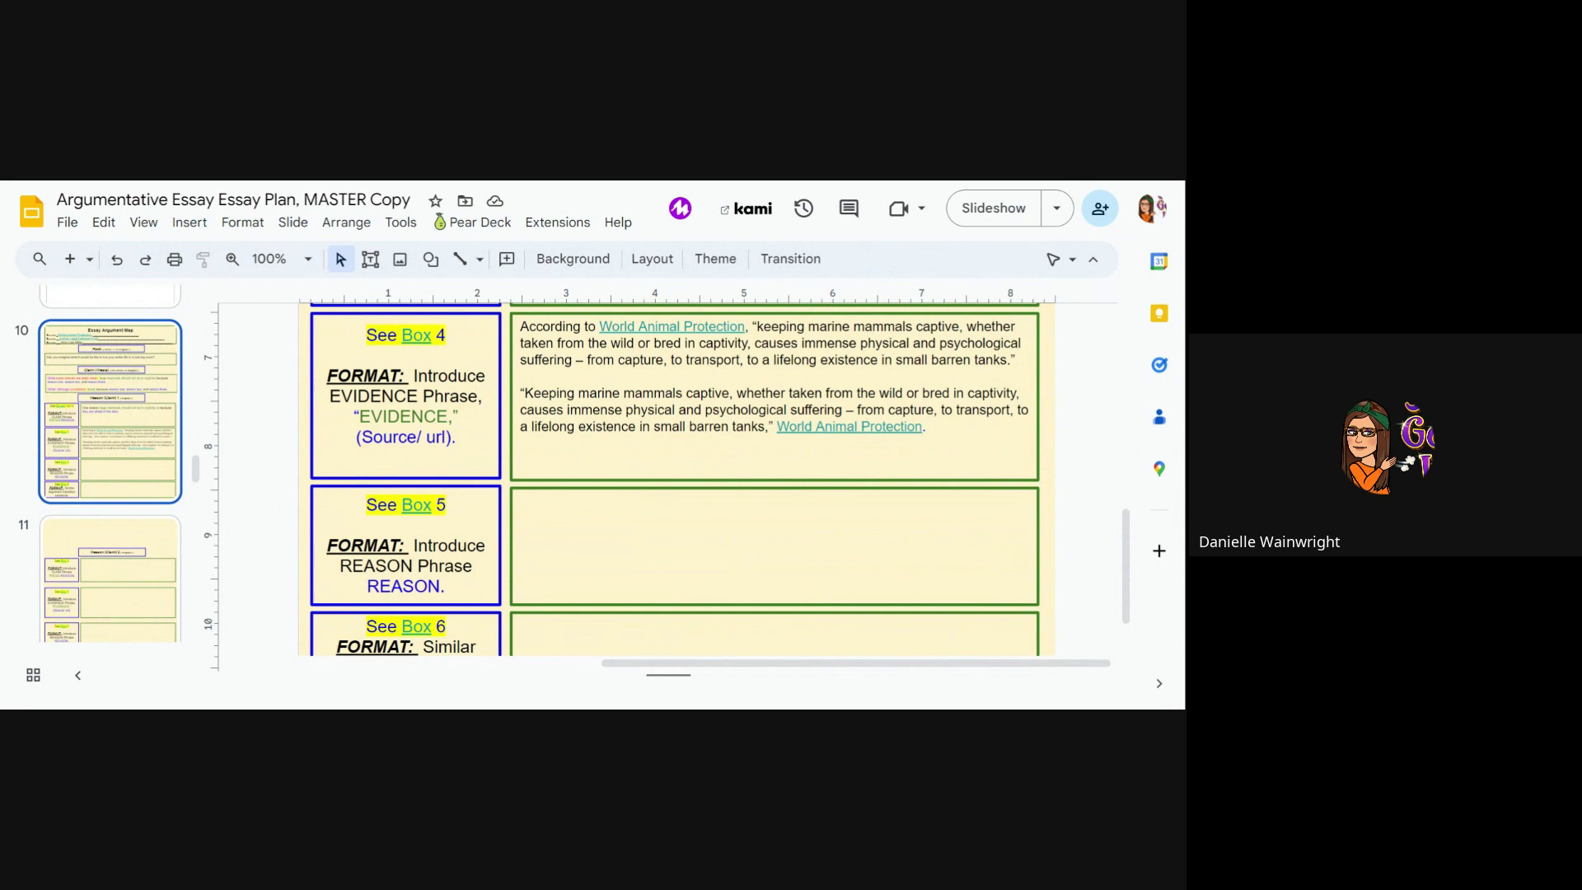
Set the Box 5 text colour to black and its alignment to left.
left_click(775, 516)
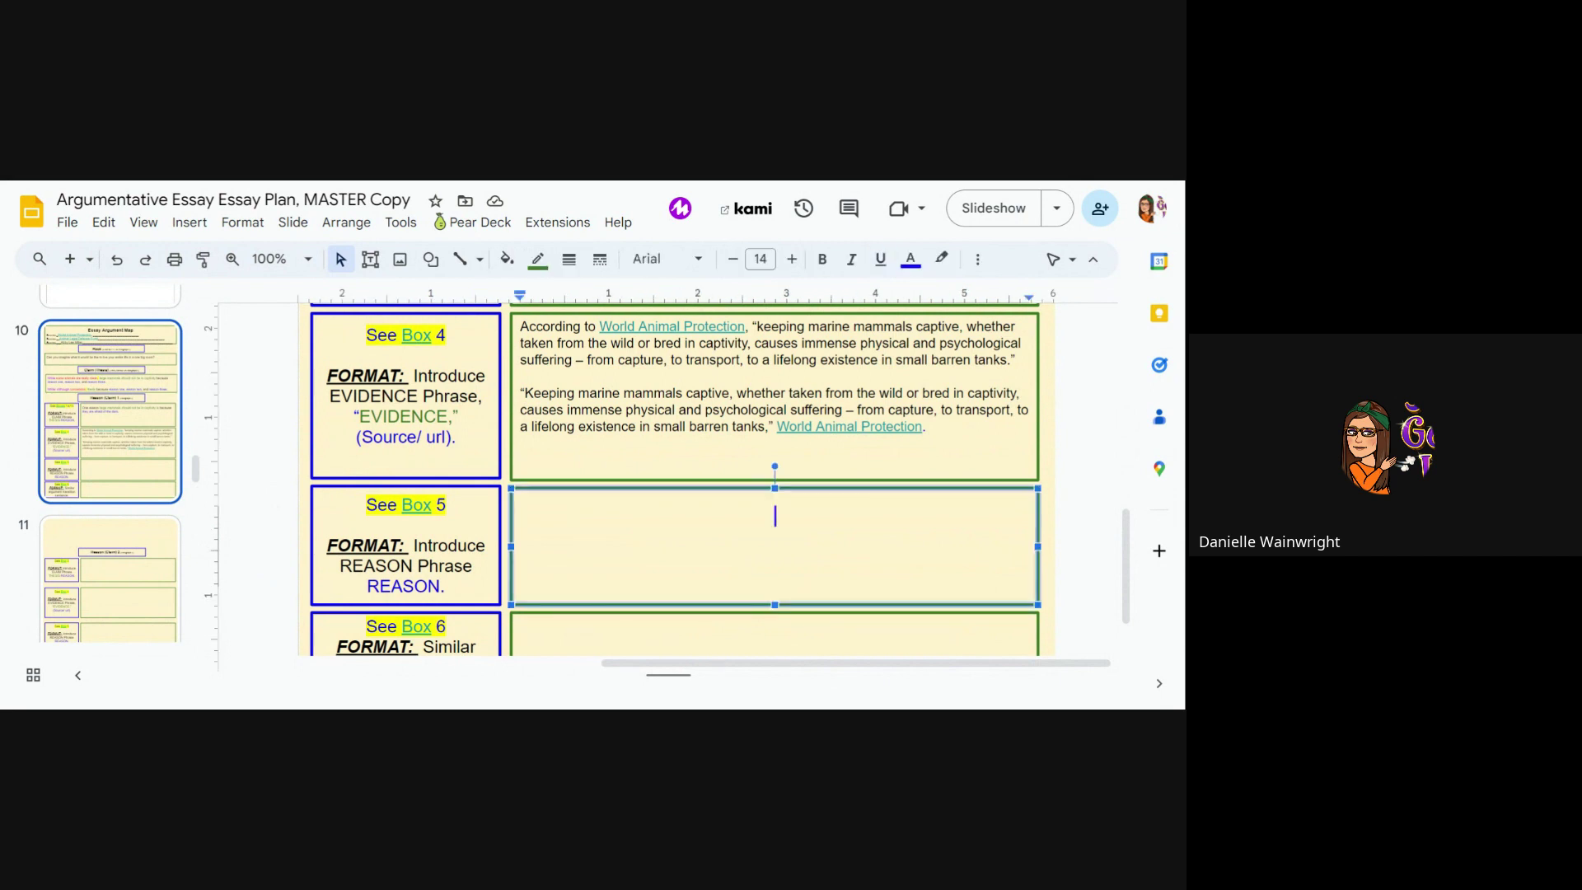
left_click(910, 259)
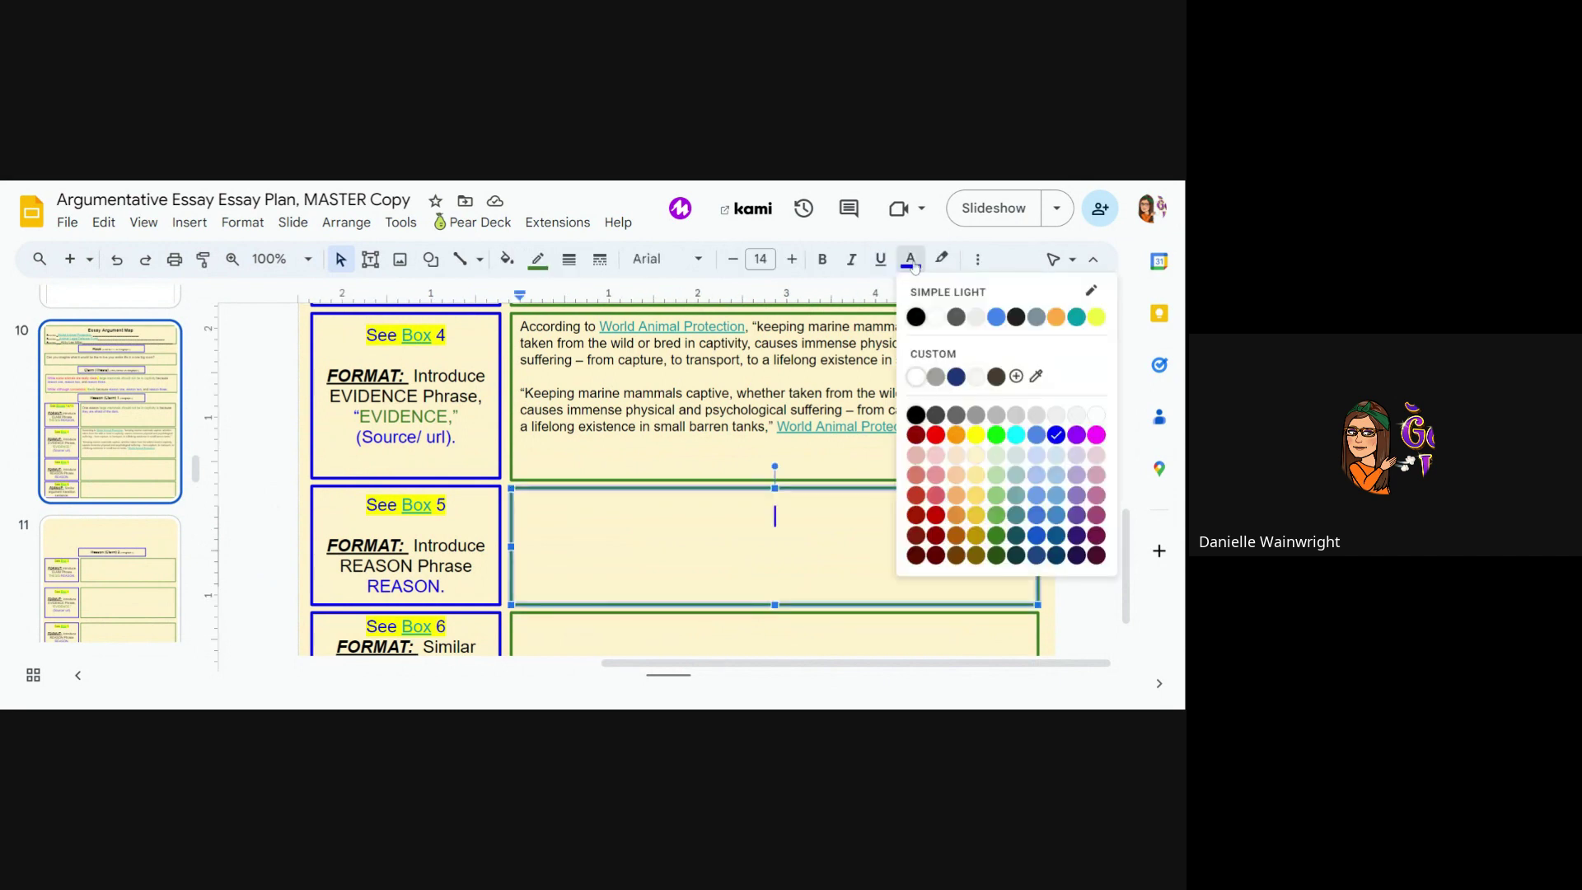
left_click(914, 318)
left_click(978, 258)
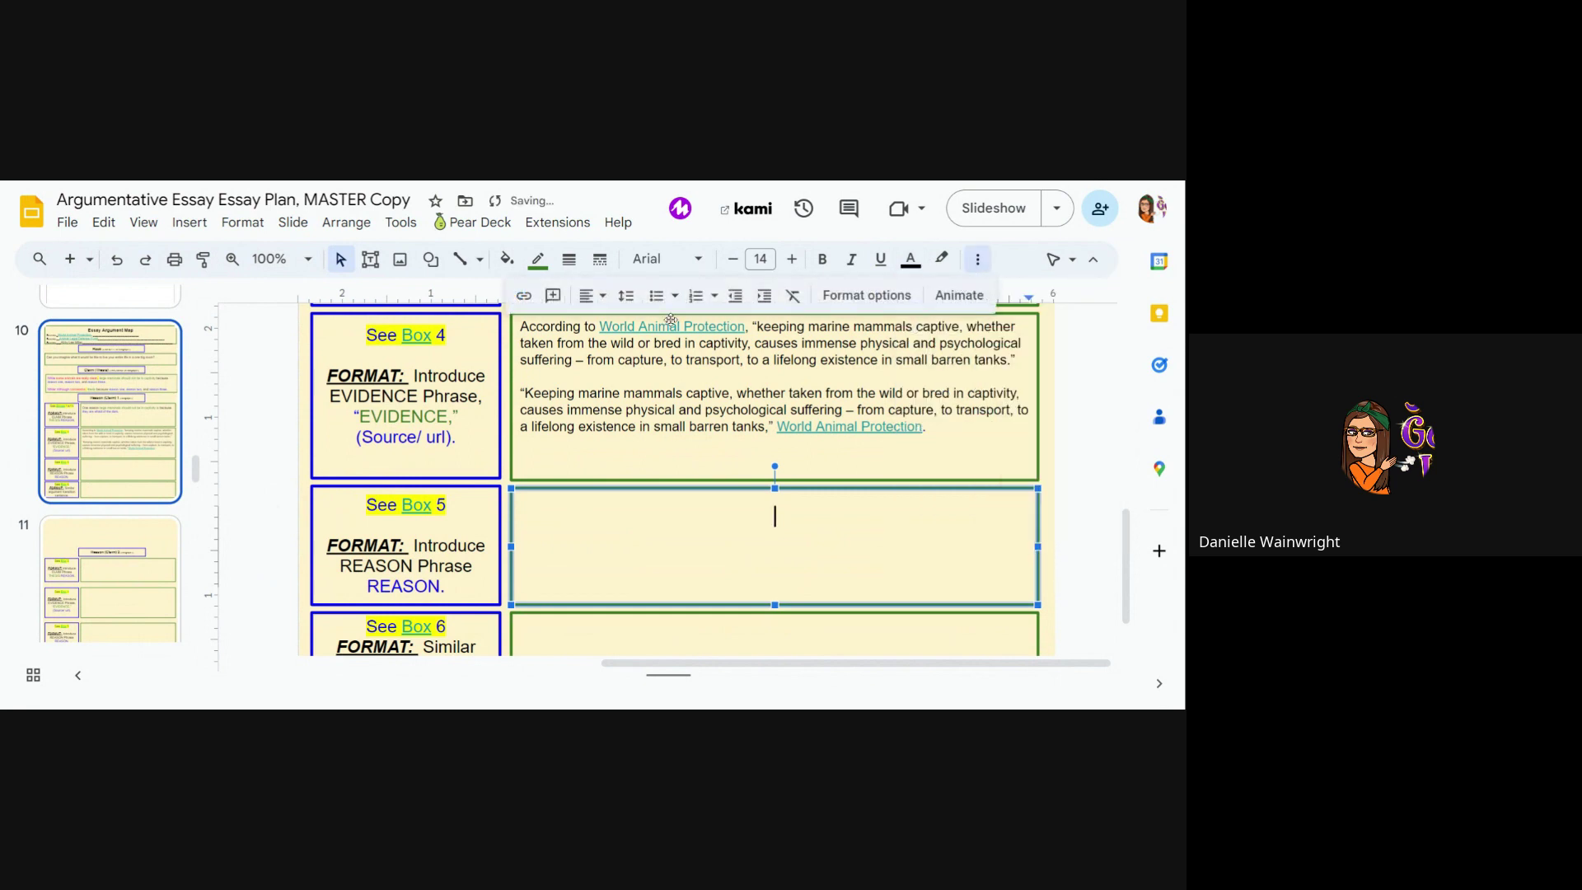
left_click(587, 295)
left_click(594, 330)
Type 'This suggests that large mammals are suffering when they are in captivity.' in Box 5.
type("This suggests that")
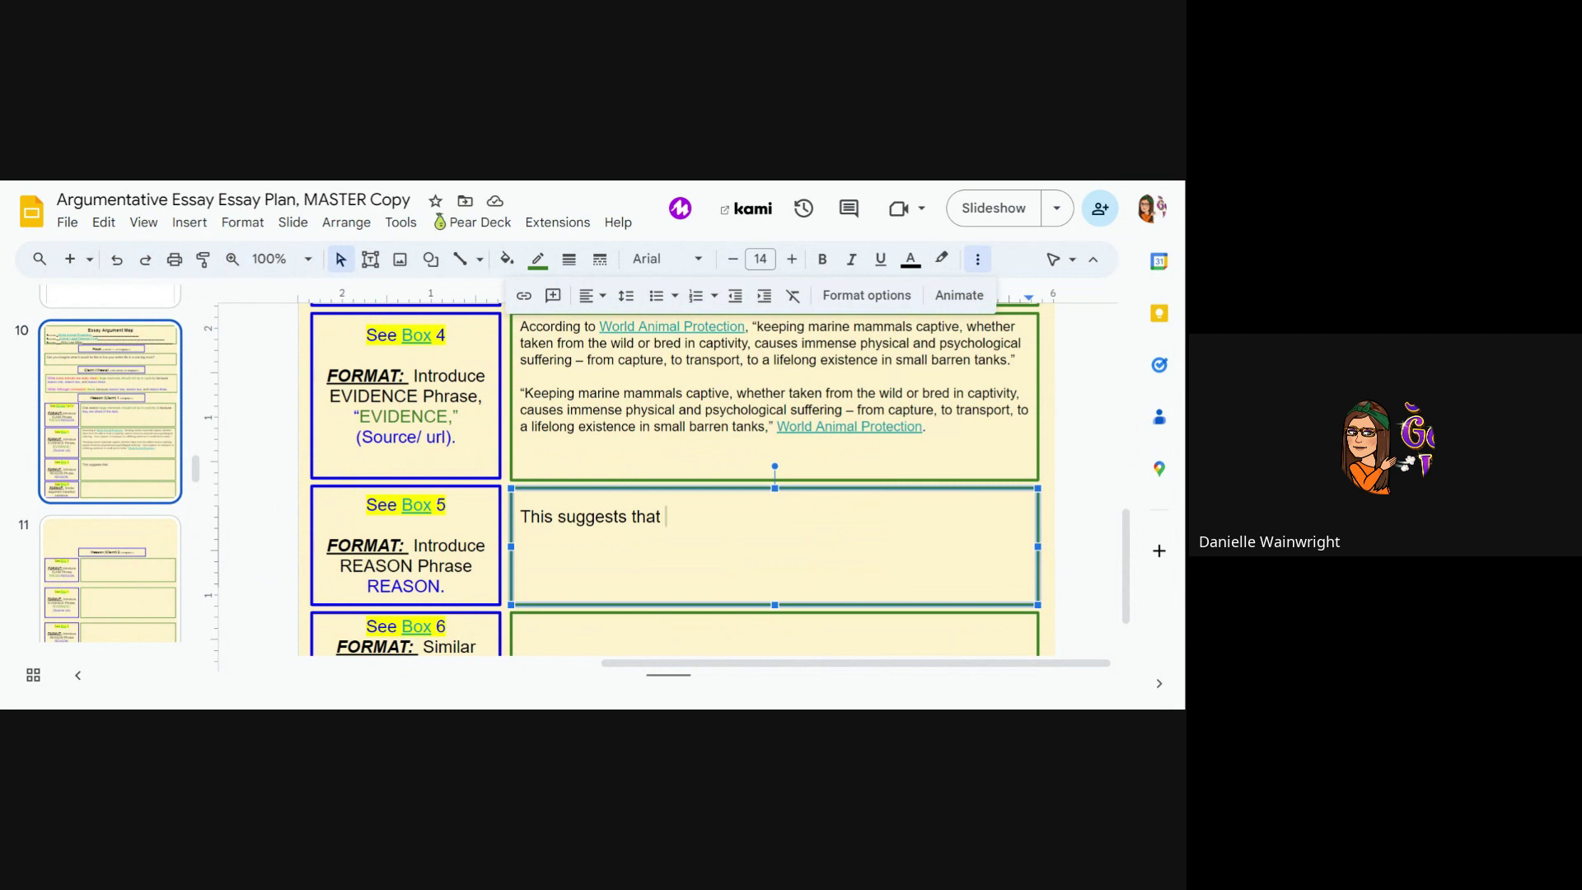
type("large mamma")
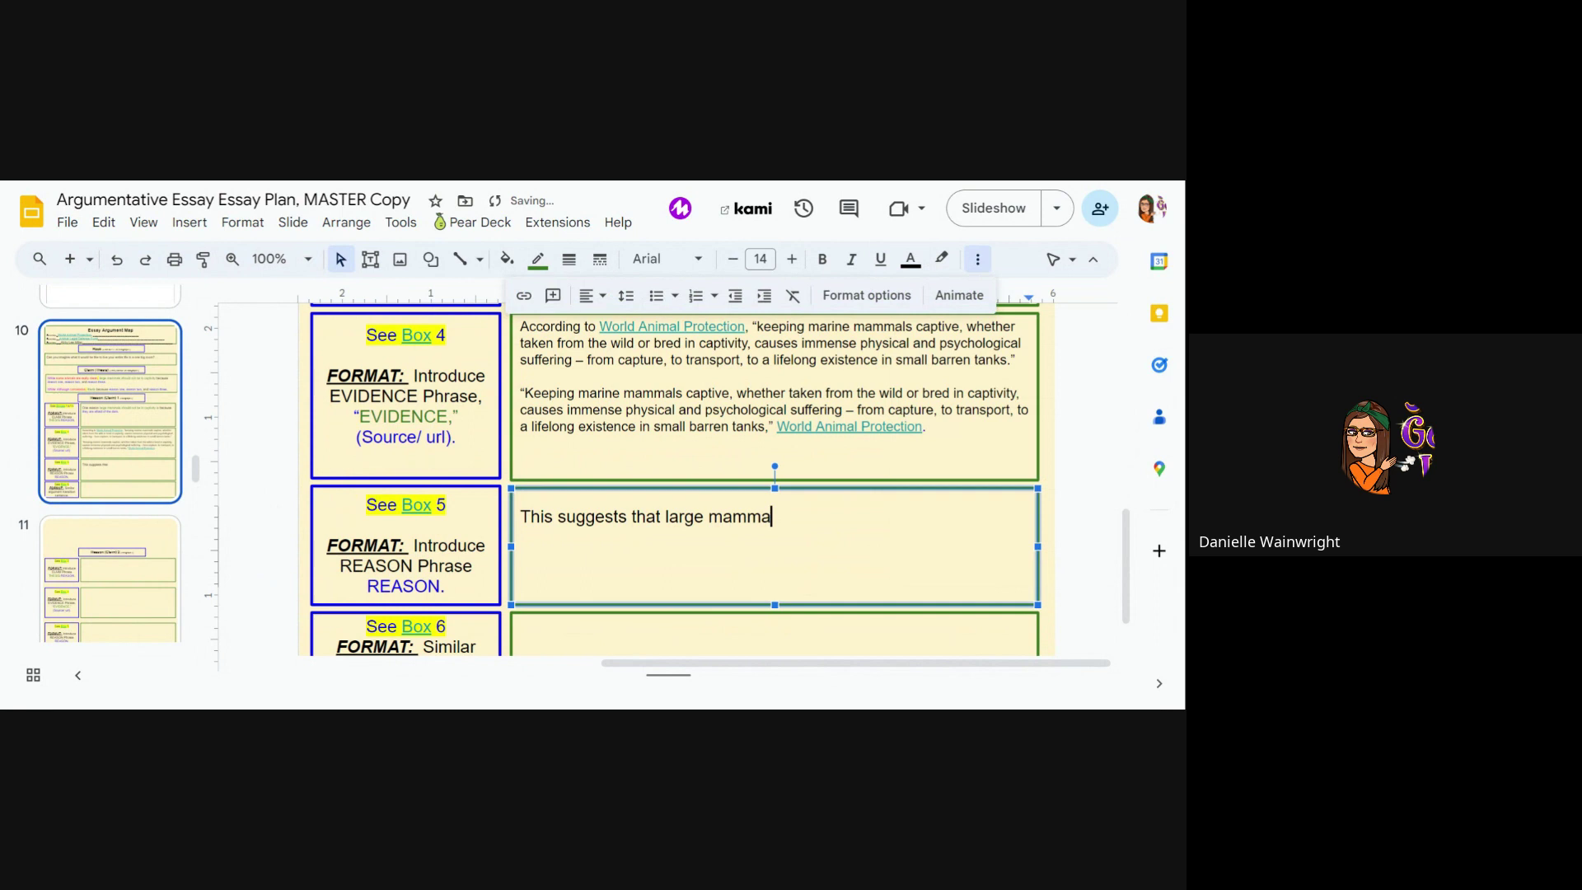
type("ls are suffering when they are ")
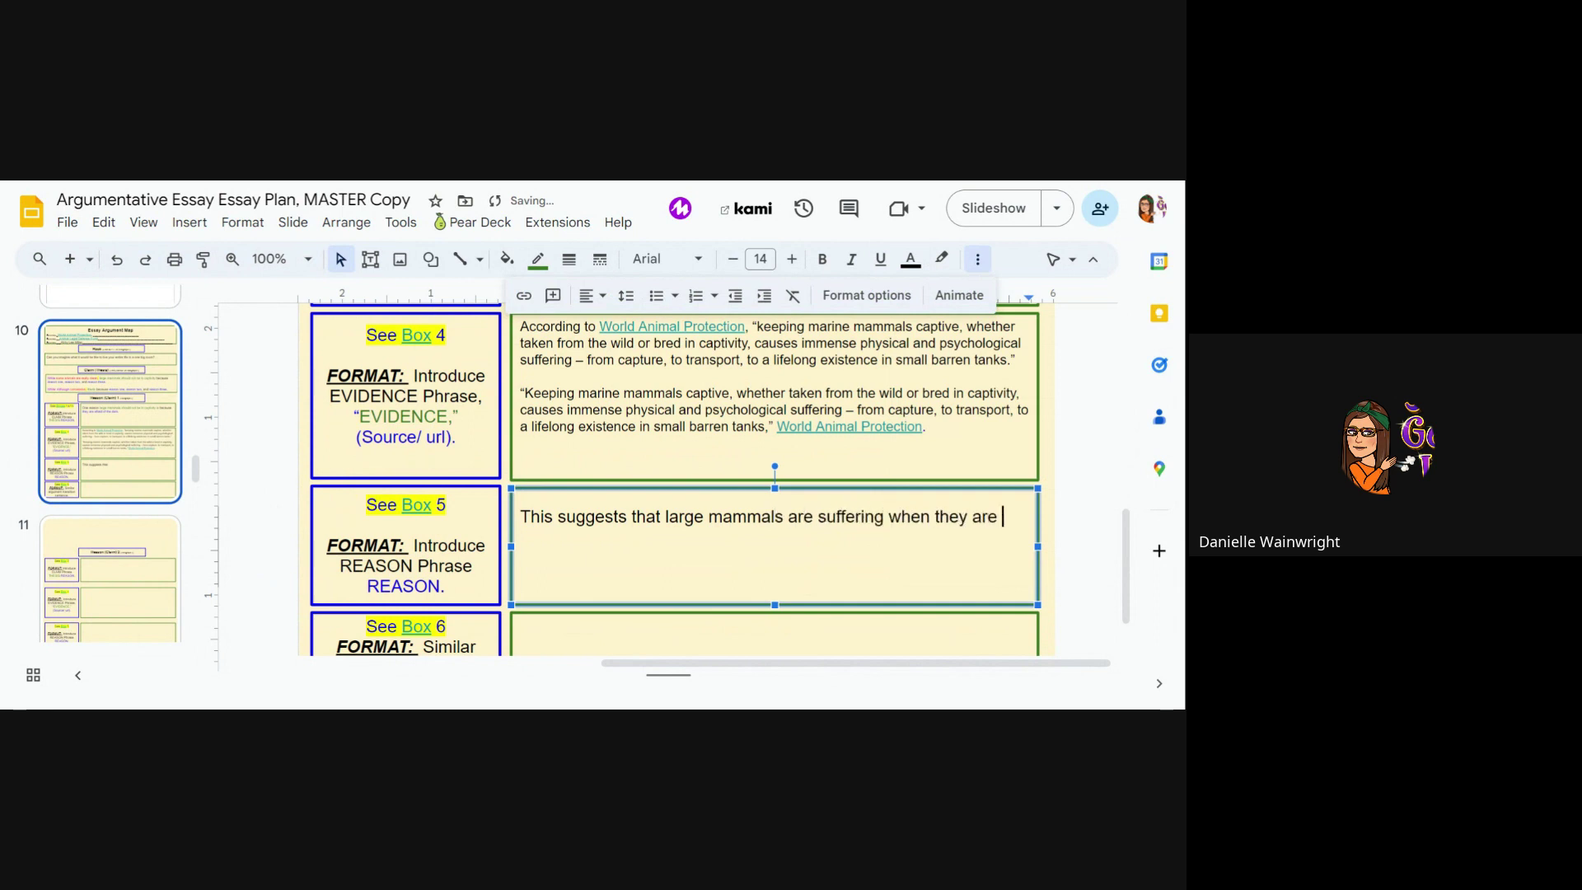
type("in capti")
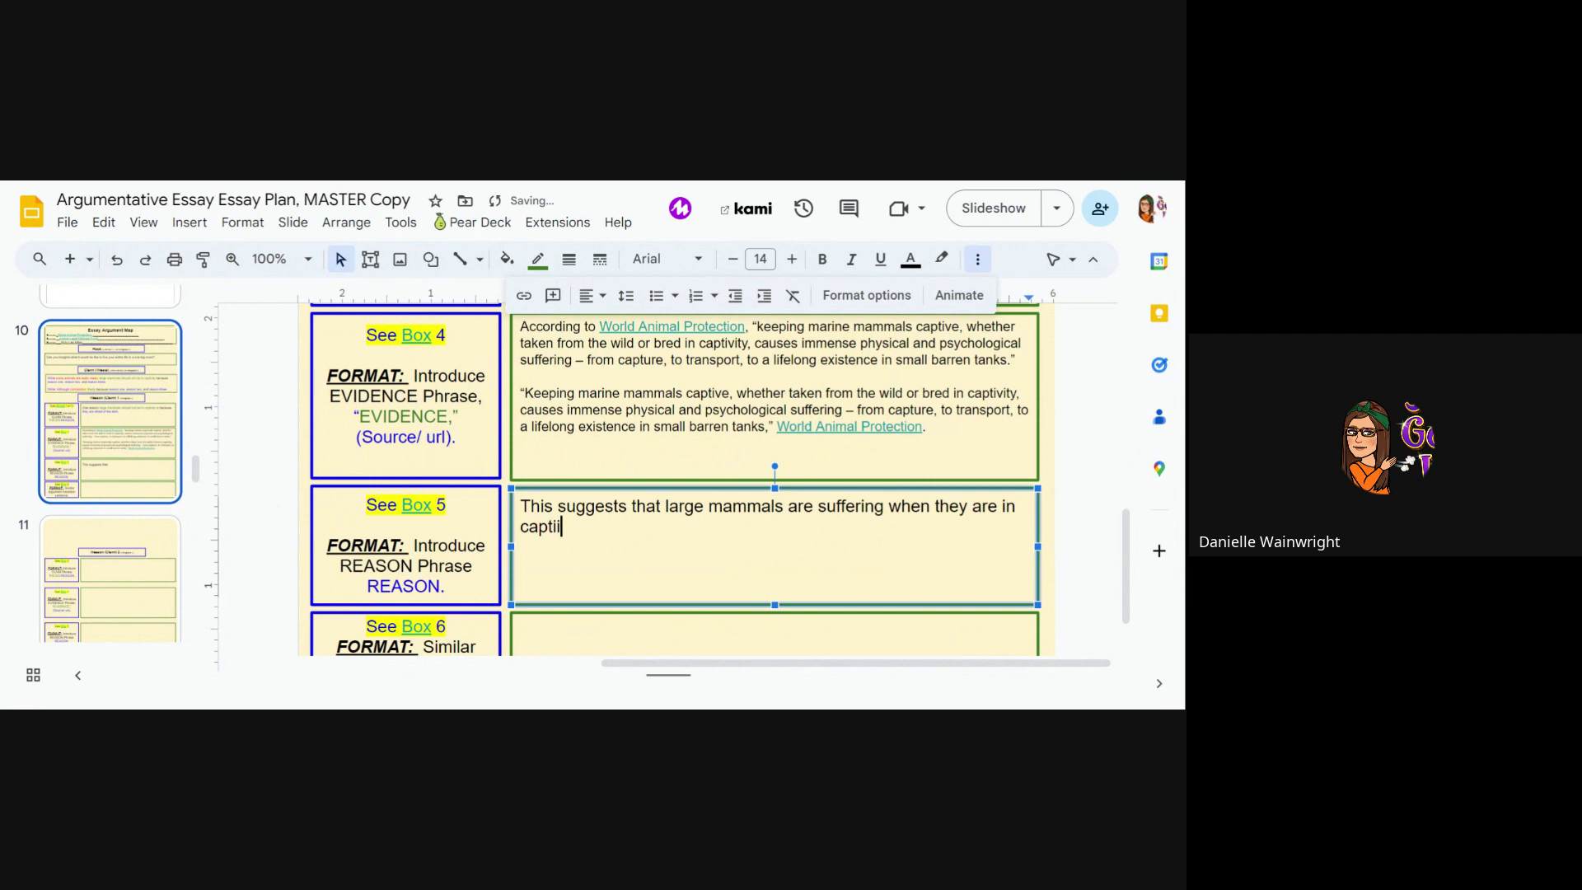
type("vity.")
key("shift+ctrl+Left")
key("shift+ctrl+Left")
key("shift+ctrl+Left")
key("shift+ctrl+Left")
key("shift+ctrl+Left")
key("shift+ctrl+Left")
key("shift+ctrl+Left")
key("shift+ctrl+Left")
key("shift+ctrl+Left")
key("shift+ctrl+Left")
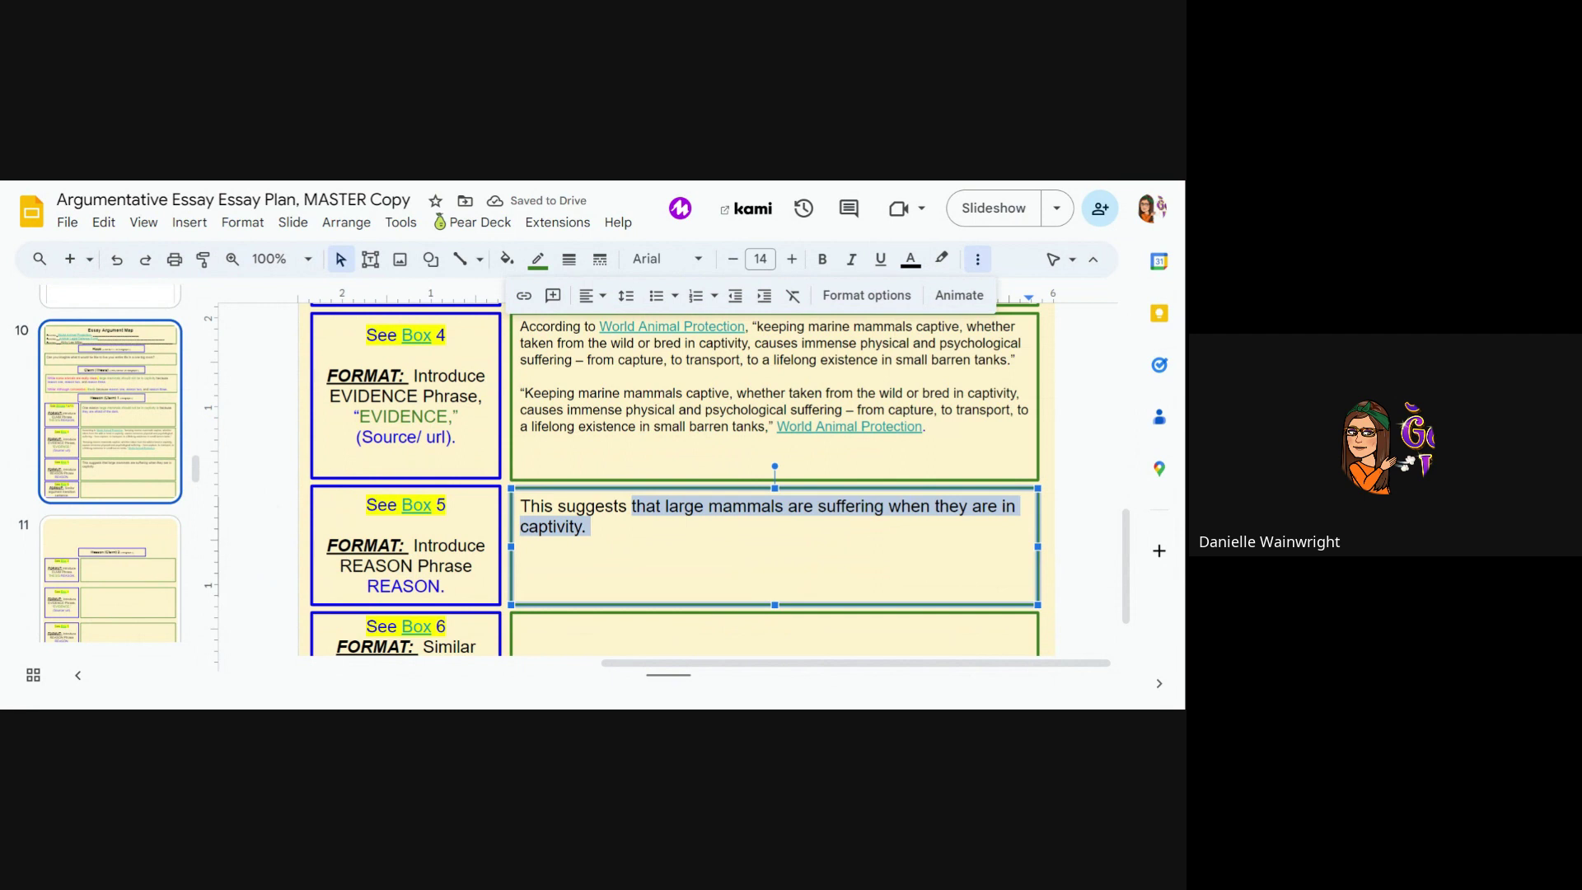
Colour the Box 5 reasoning text blue and the second Box 4 evidence quote dark green.
left_click(912, 260)
left_click(1056, 435)
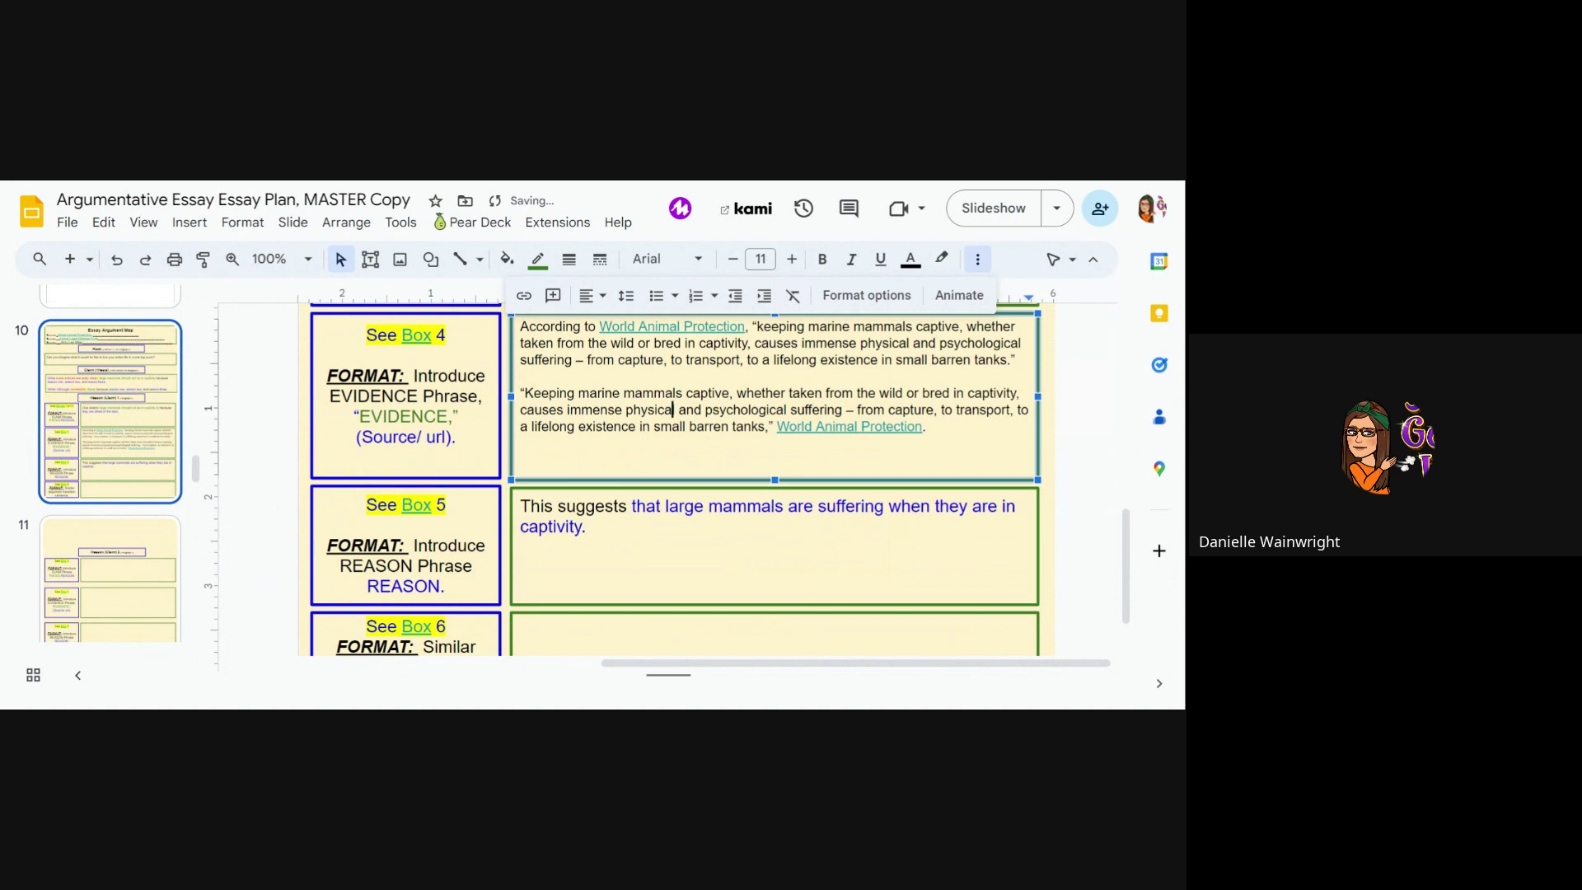
left_click_drag(764, 426, 520, 393)
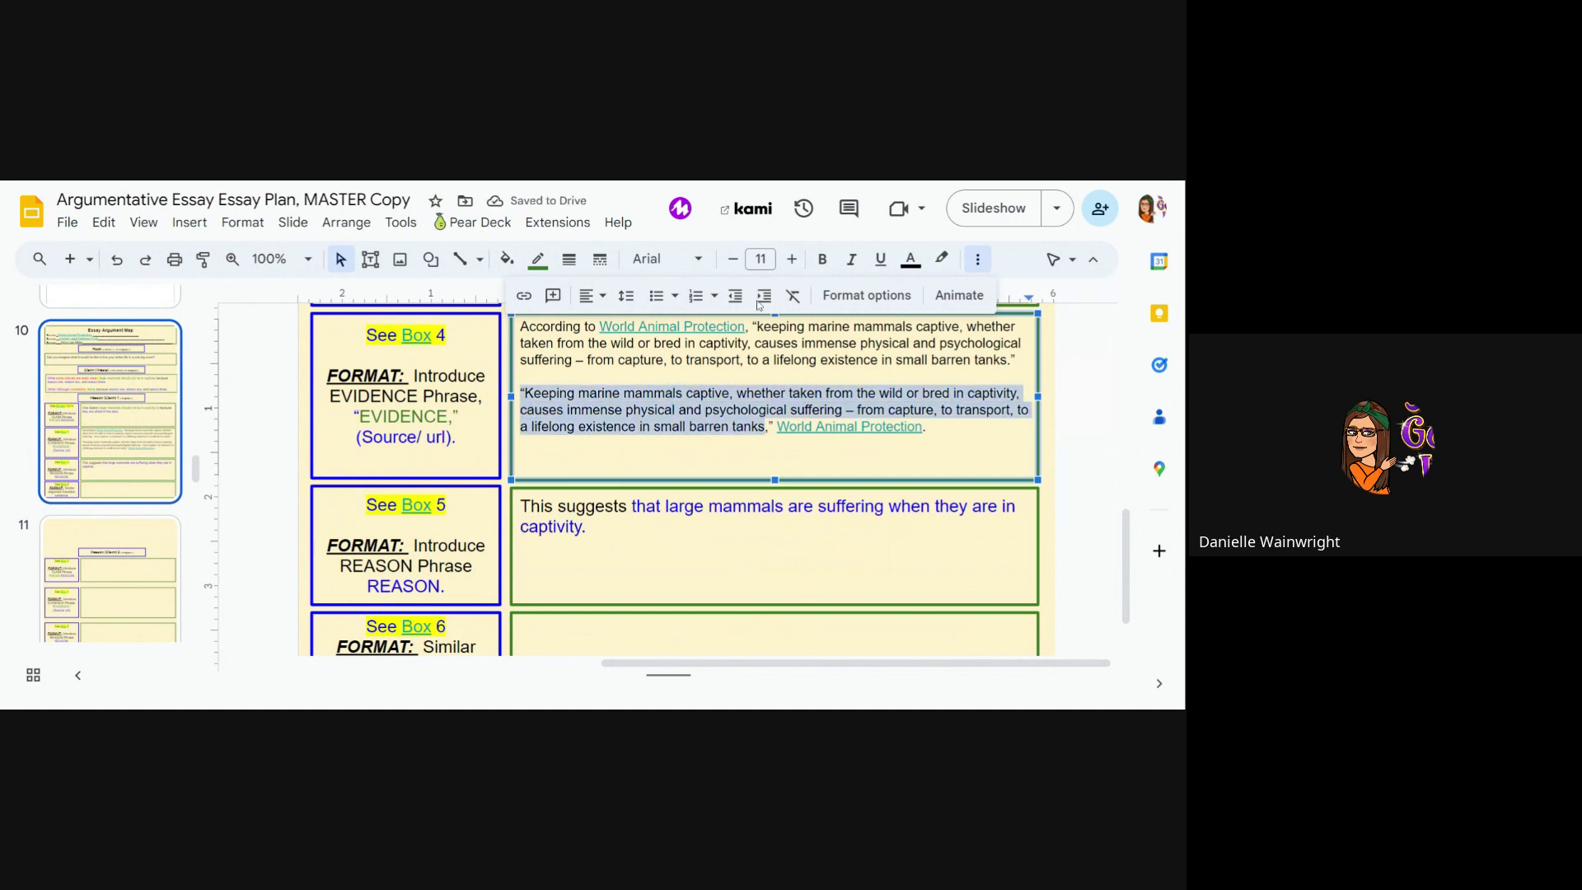
left_click(911, 258)
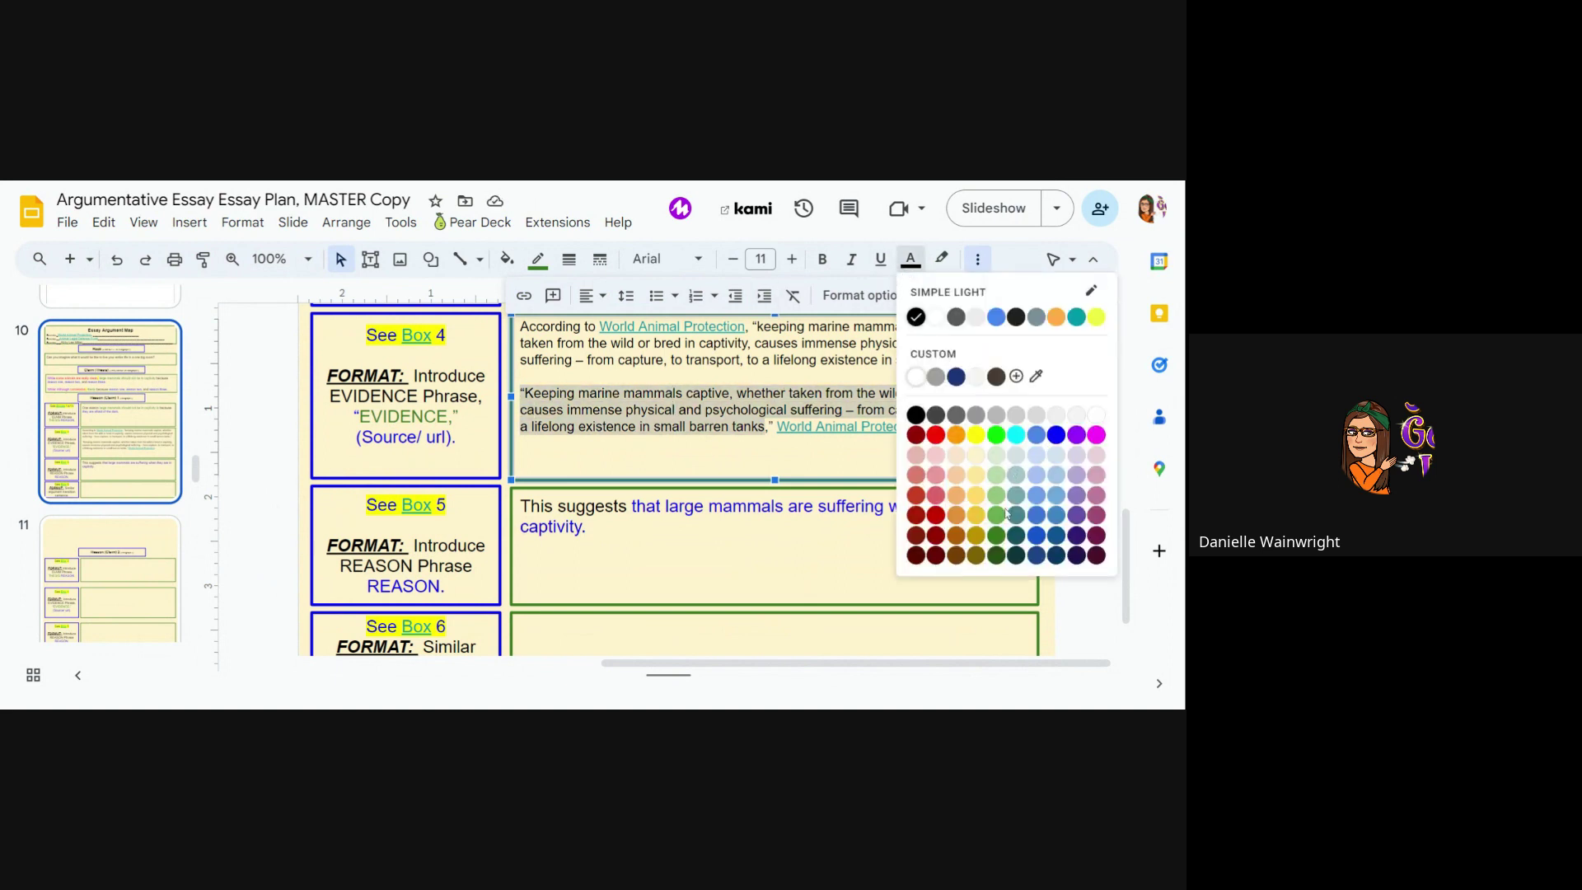
left_click(996, 534)
scroll(996, 534, "up", 1)
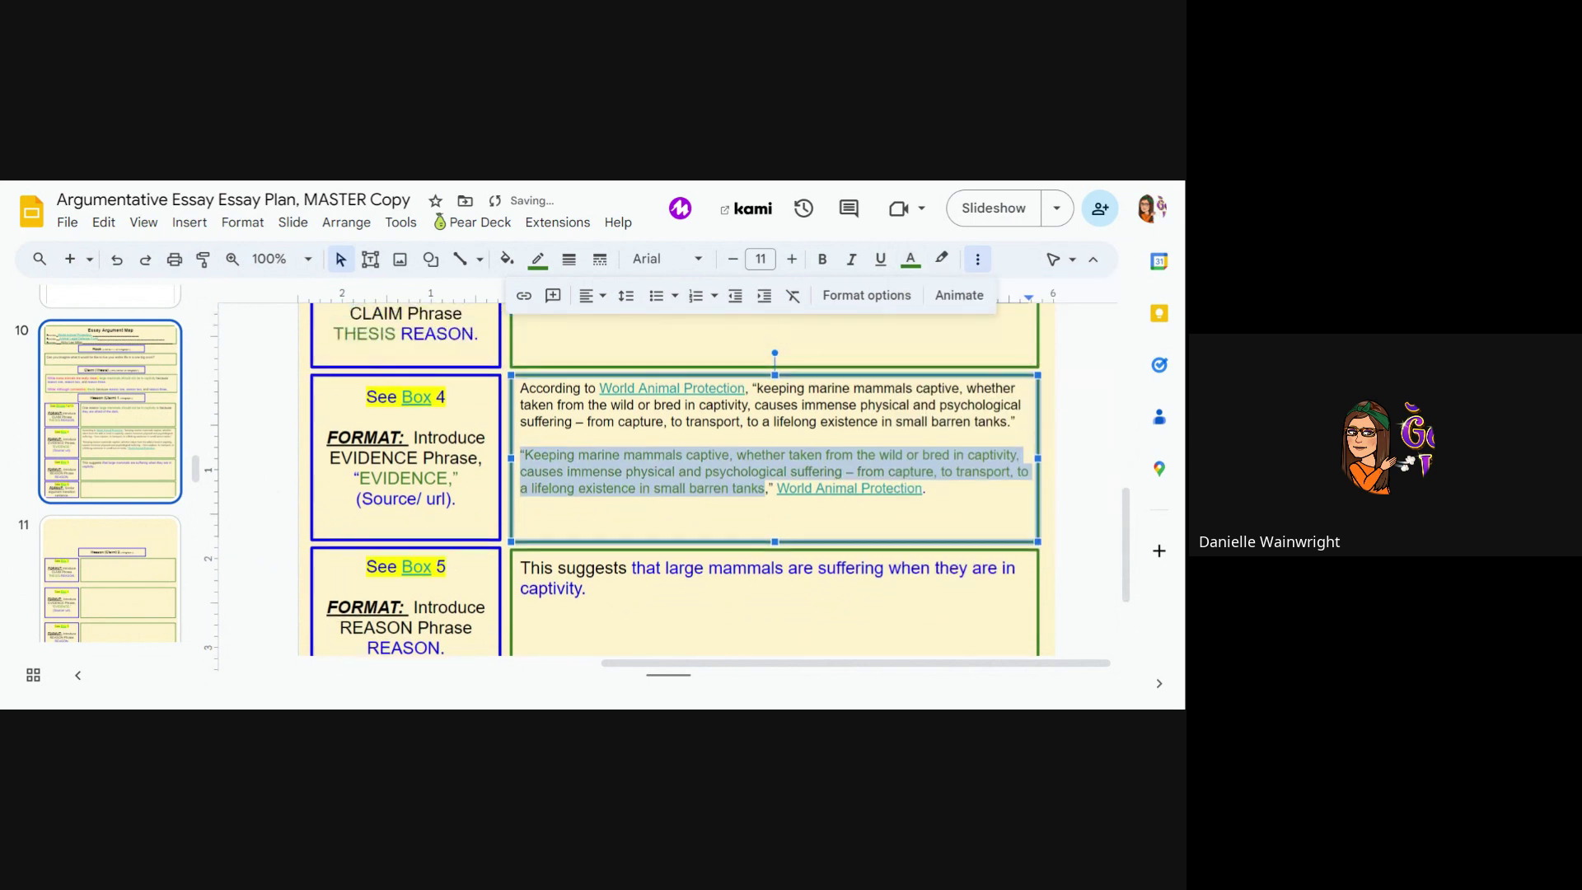
key("Escape")
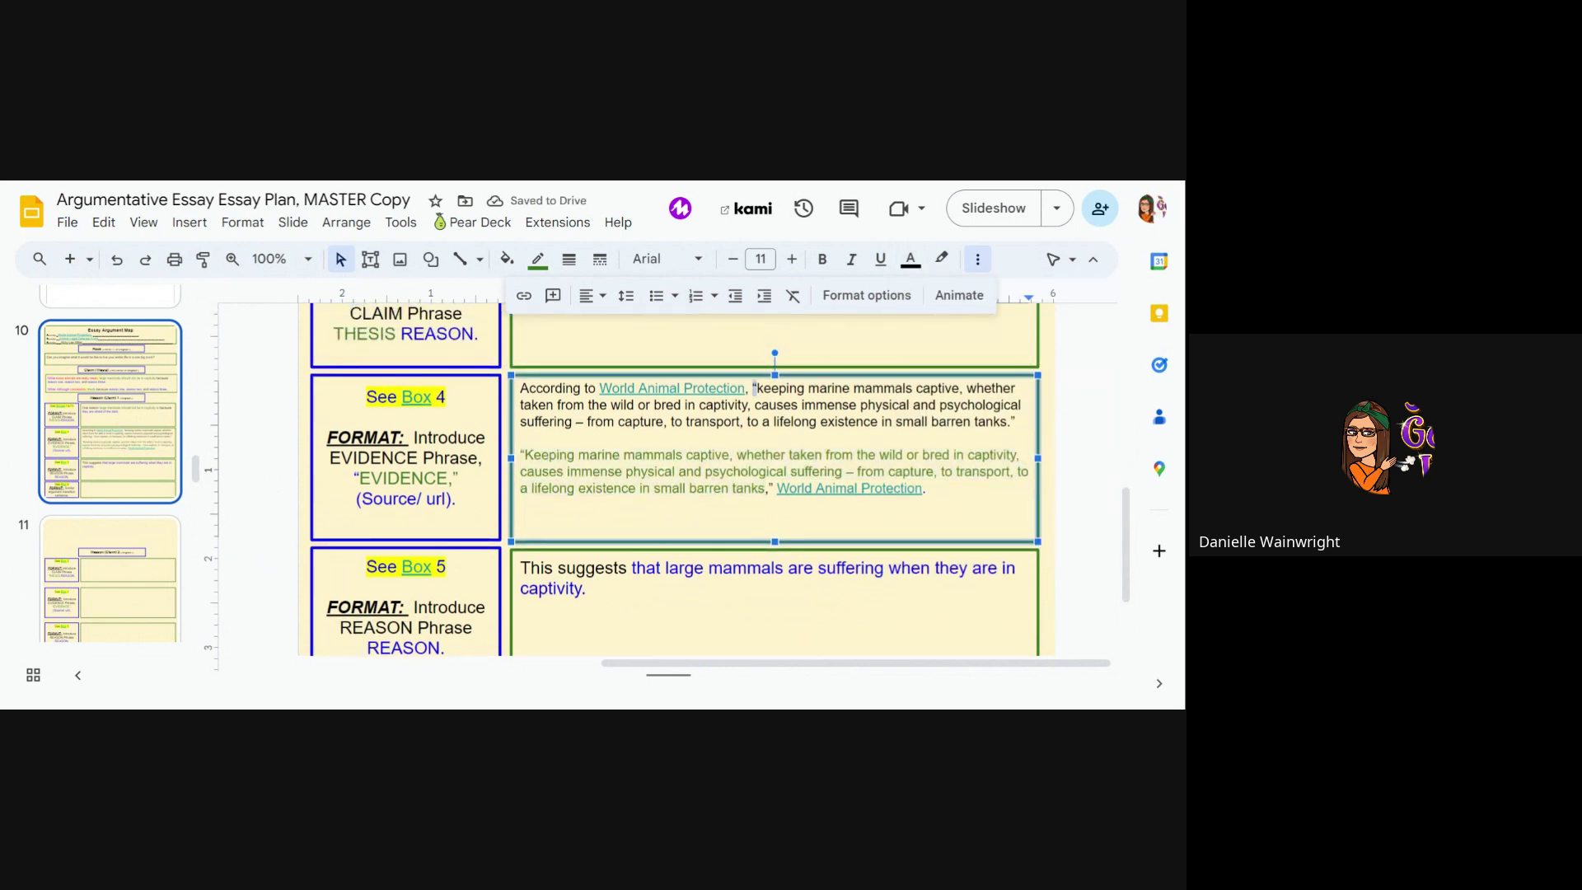
Make the first quoted evidence passage in Box 4 dark green as well.
left_click_drag(755, 387, 1020, 423)
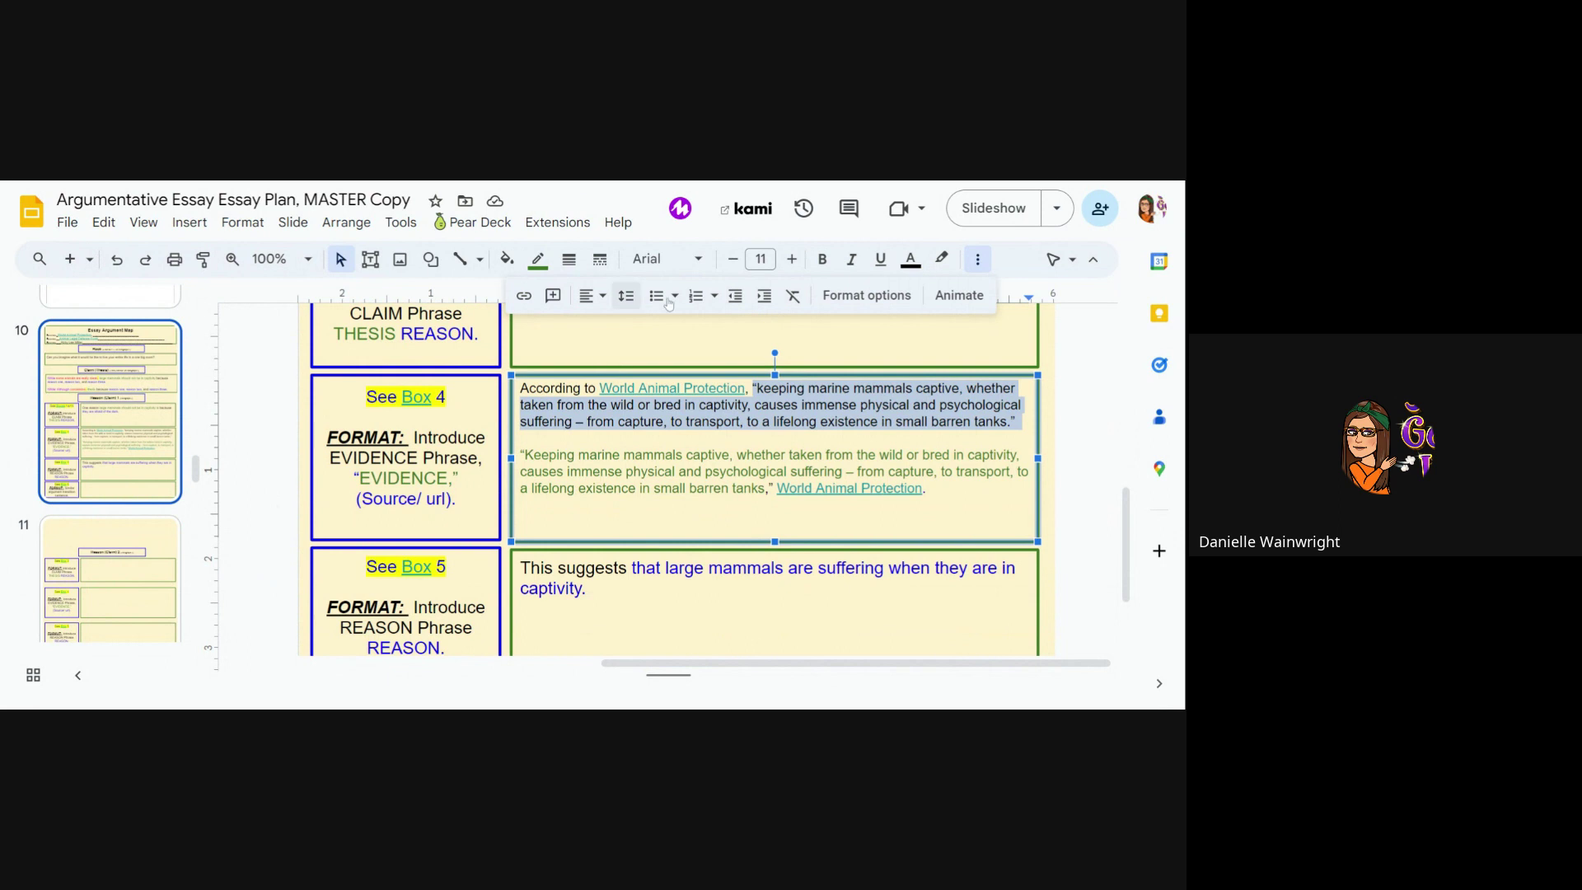
left_click(911, 259)
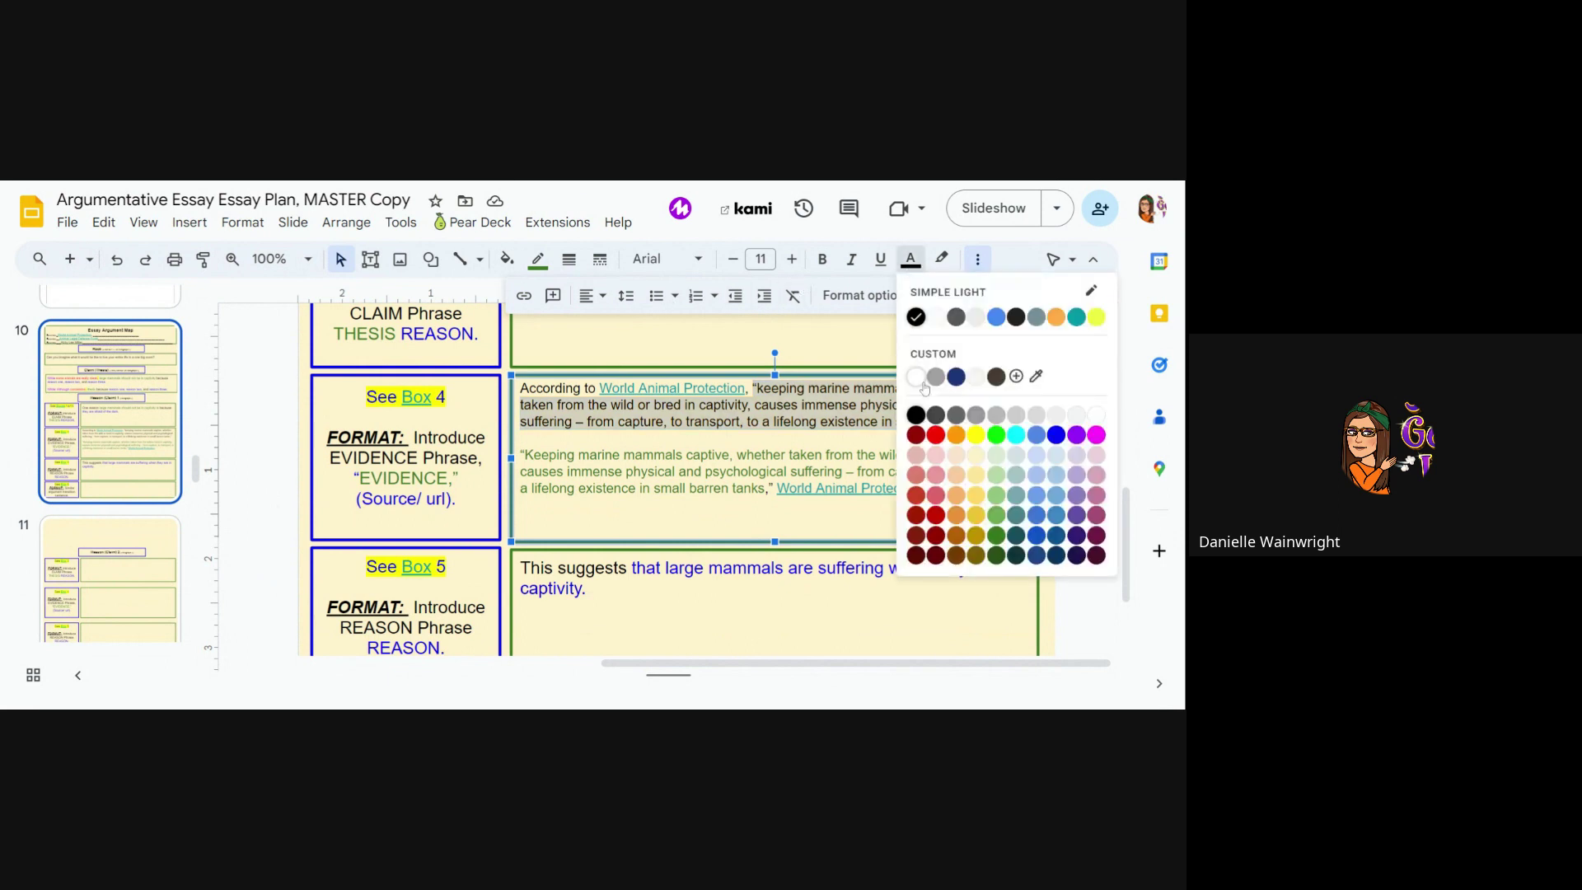
left_click(994, 536)
left_click(759, 421)
Scroll through the filmstrip and open slide 13 to check its layout.
scroll(316, 568, "down", 3)
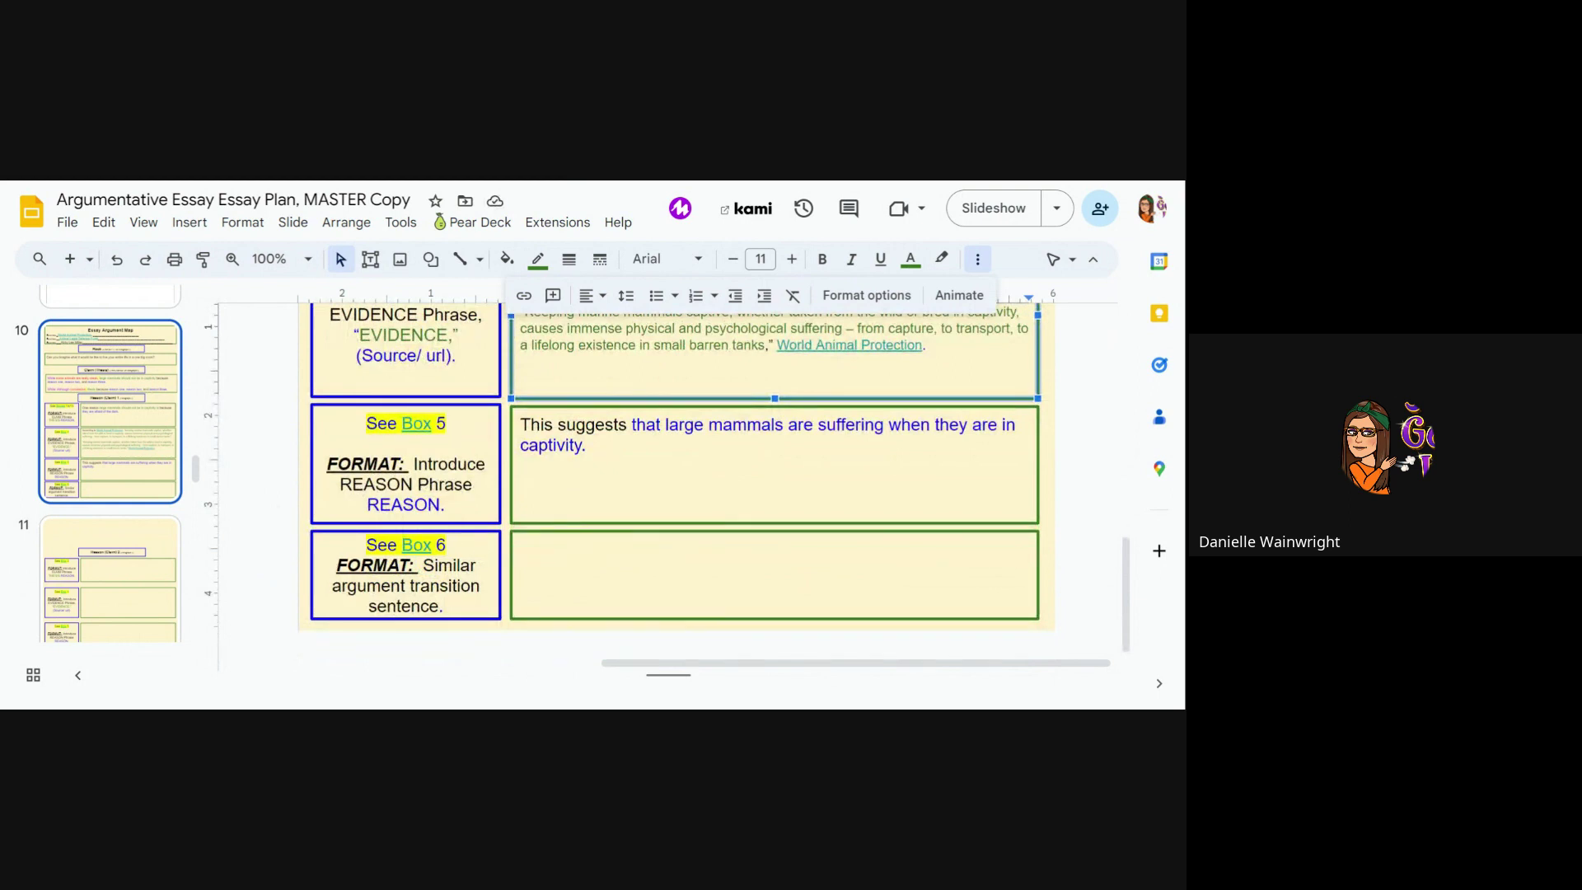
scroll(467, 569, "down", 15)
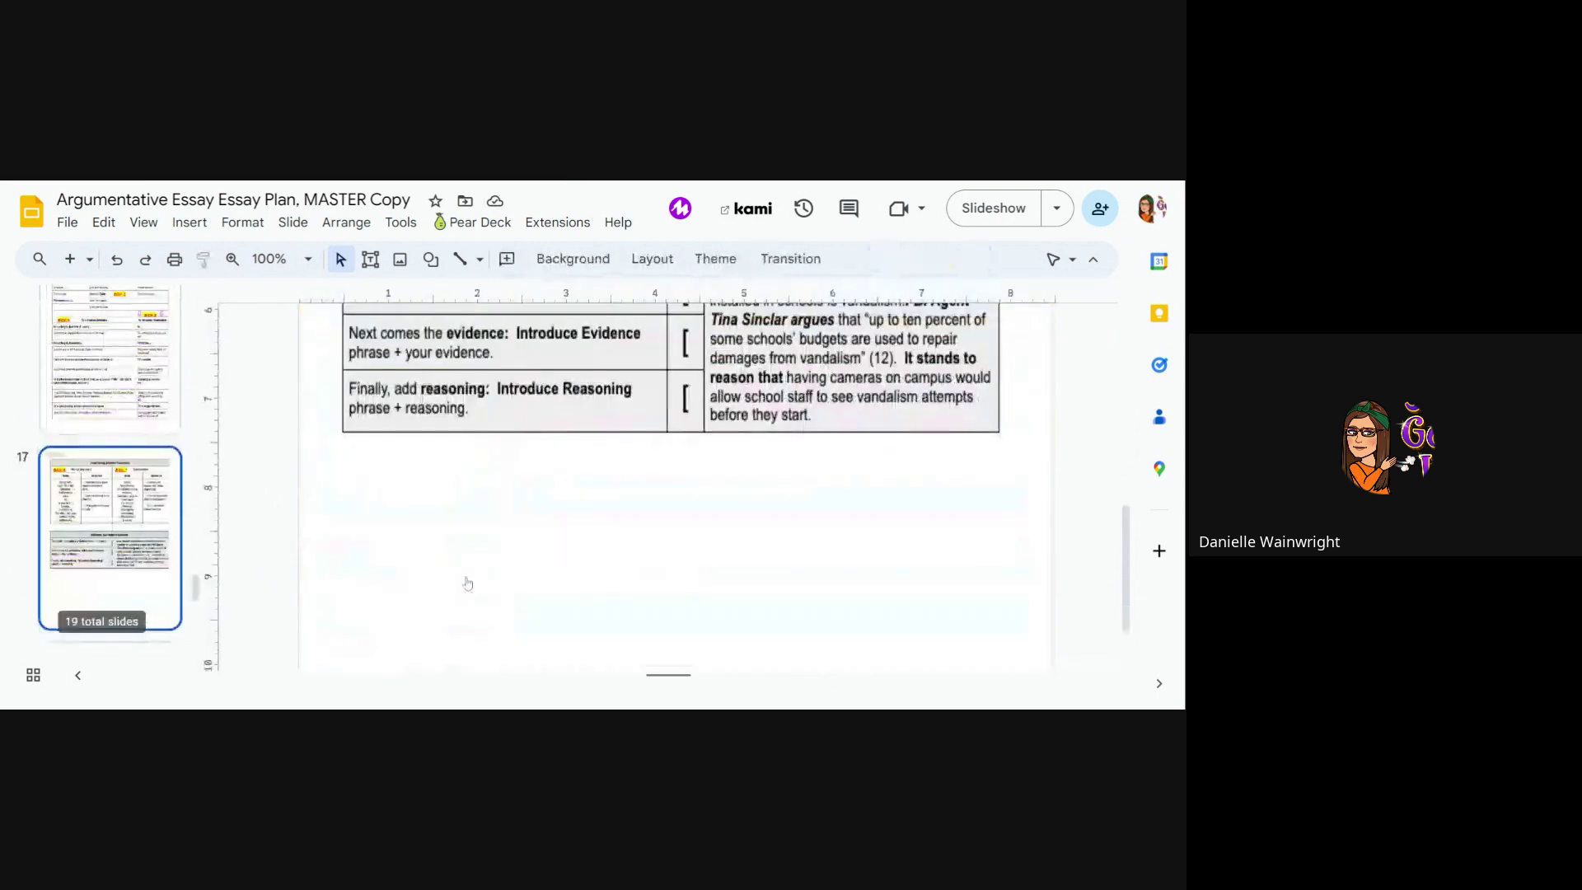
scroll(464, 582, "up", 8)
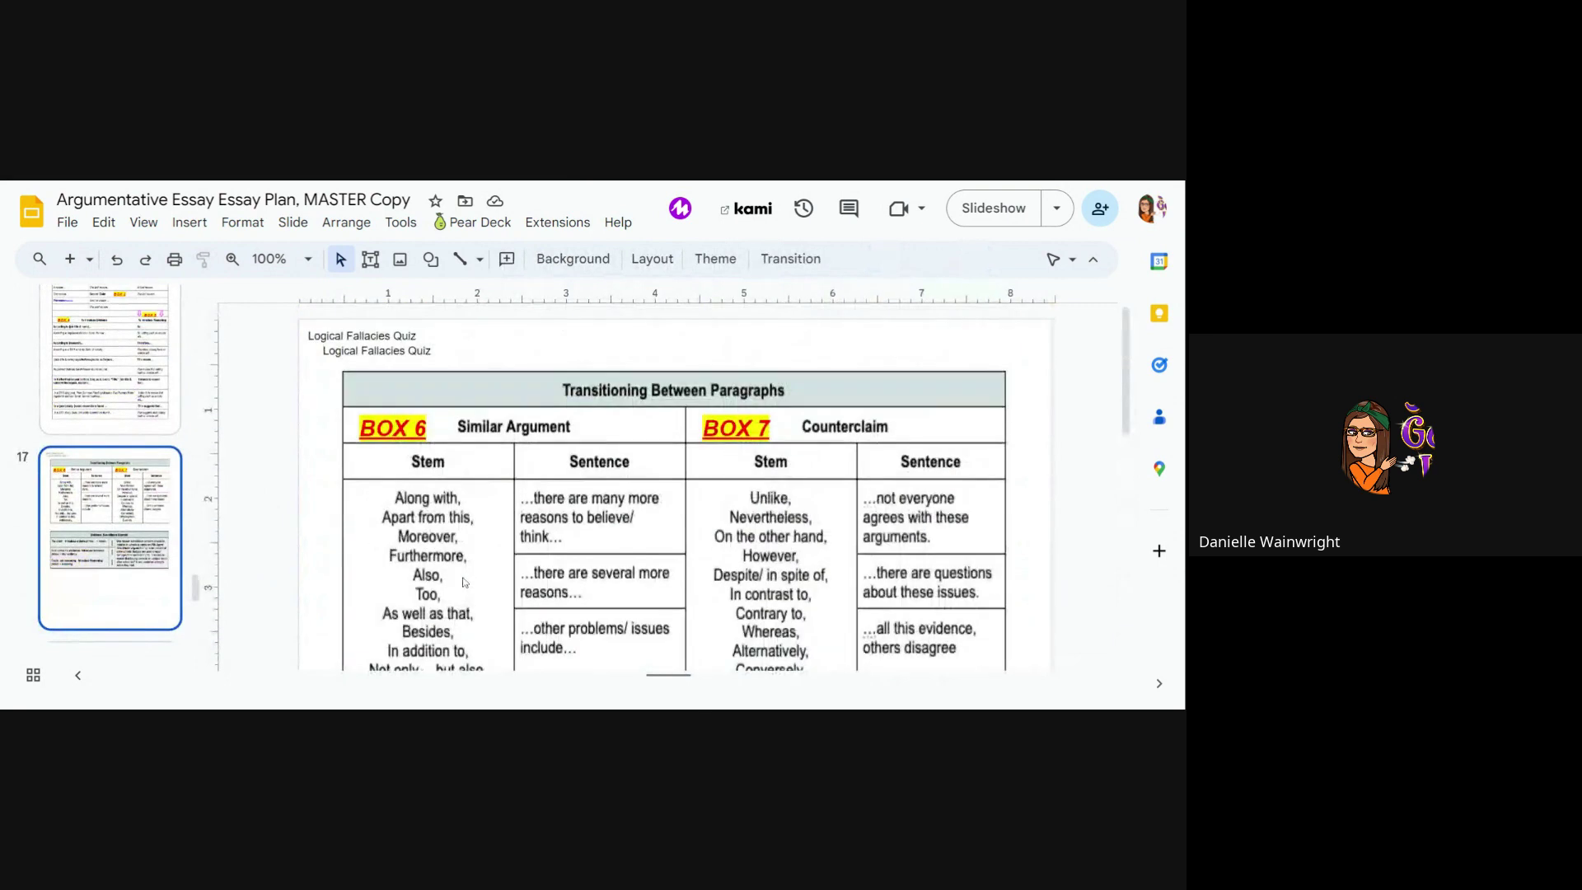
scroll(415, 560, "down", 3)
scroll(409, 553, "up", 2)
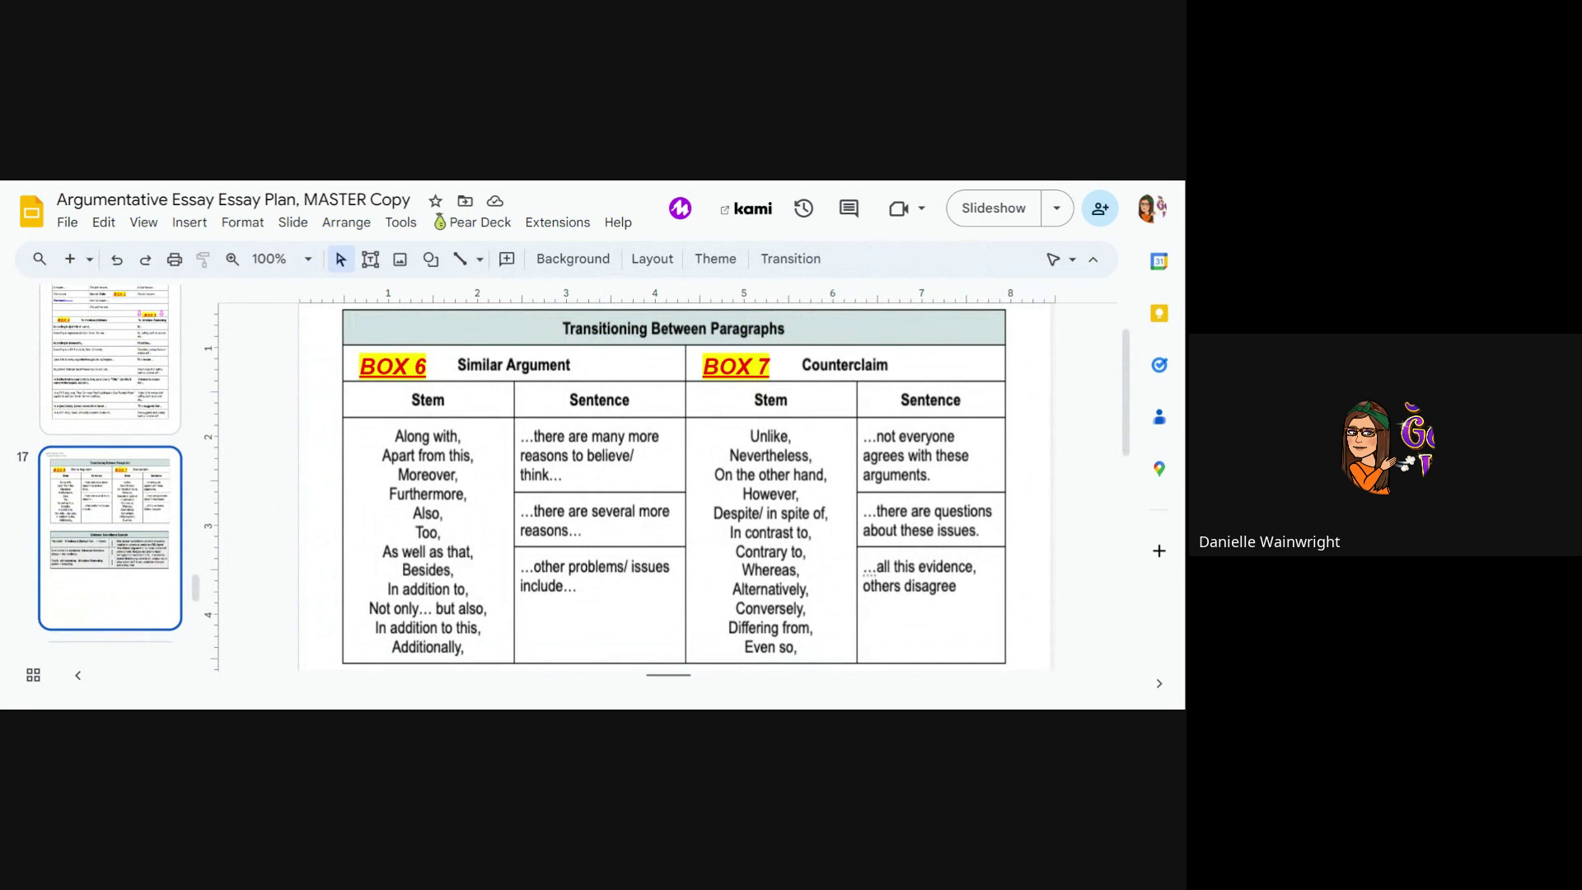
scroll(123, 416, "up", 6)
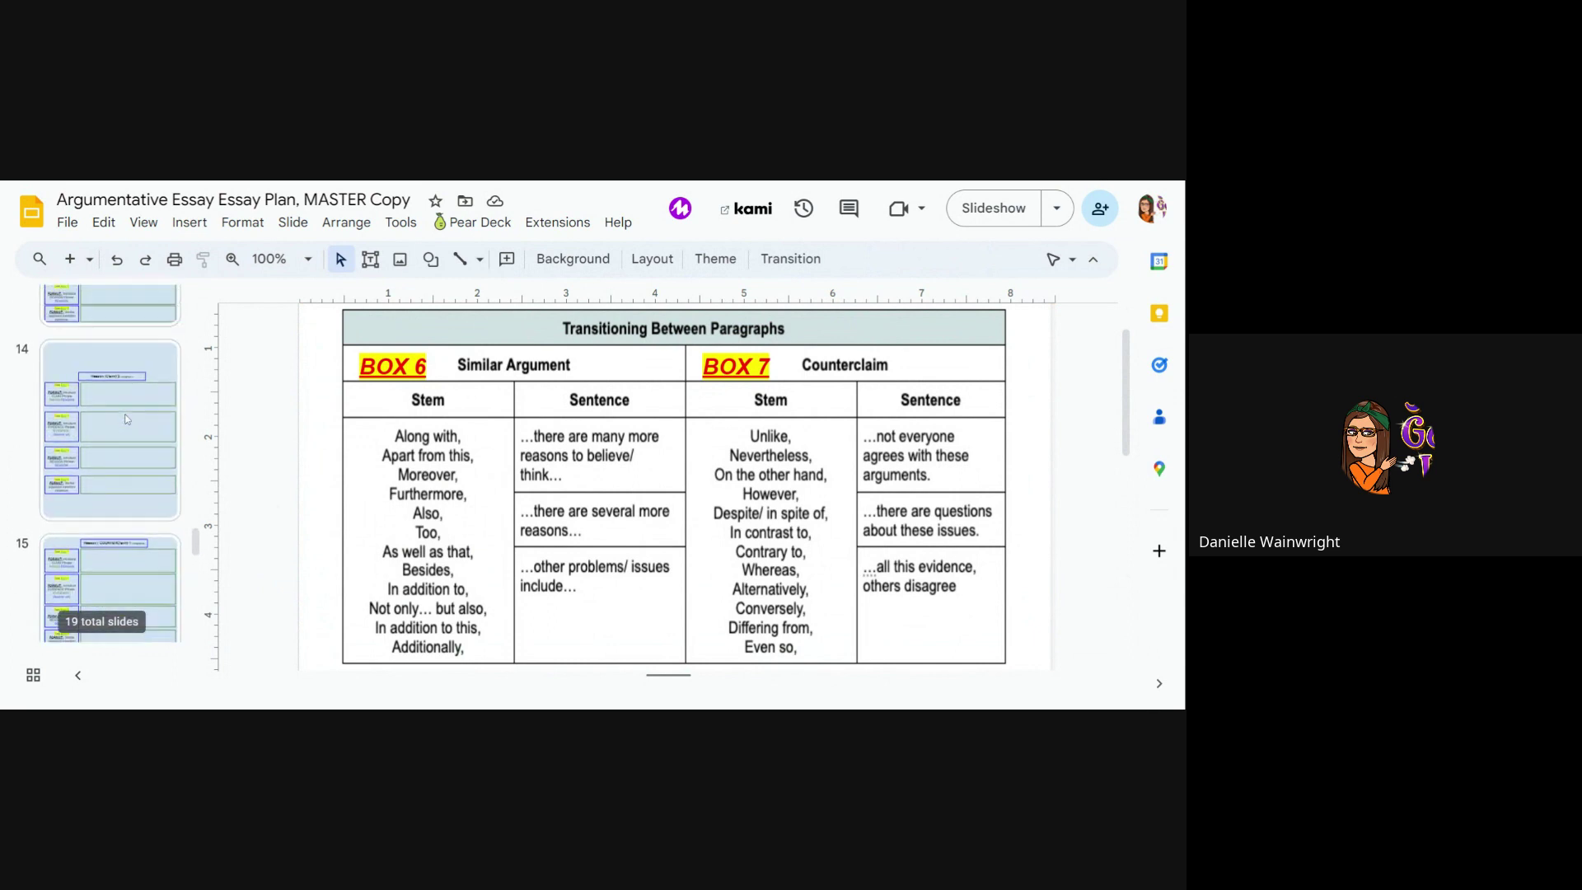
left_click(117, 394)
scroll(537, 540, "down", 10)
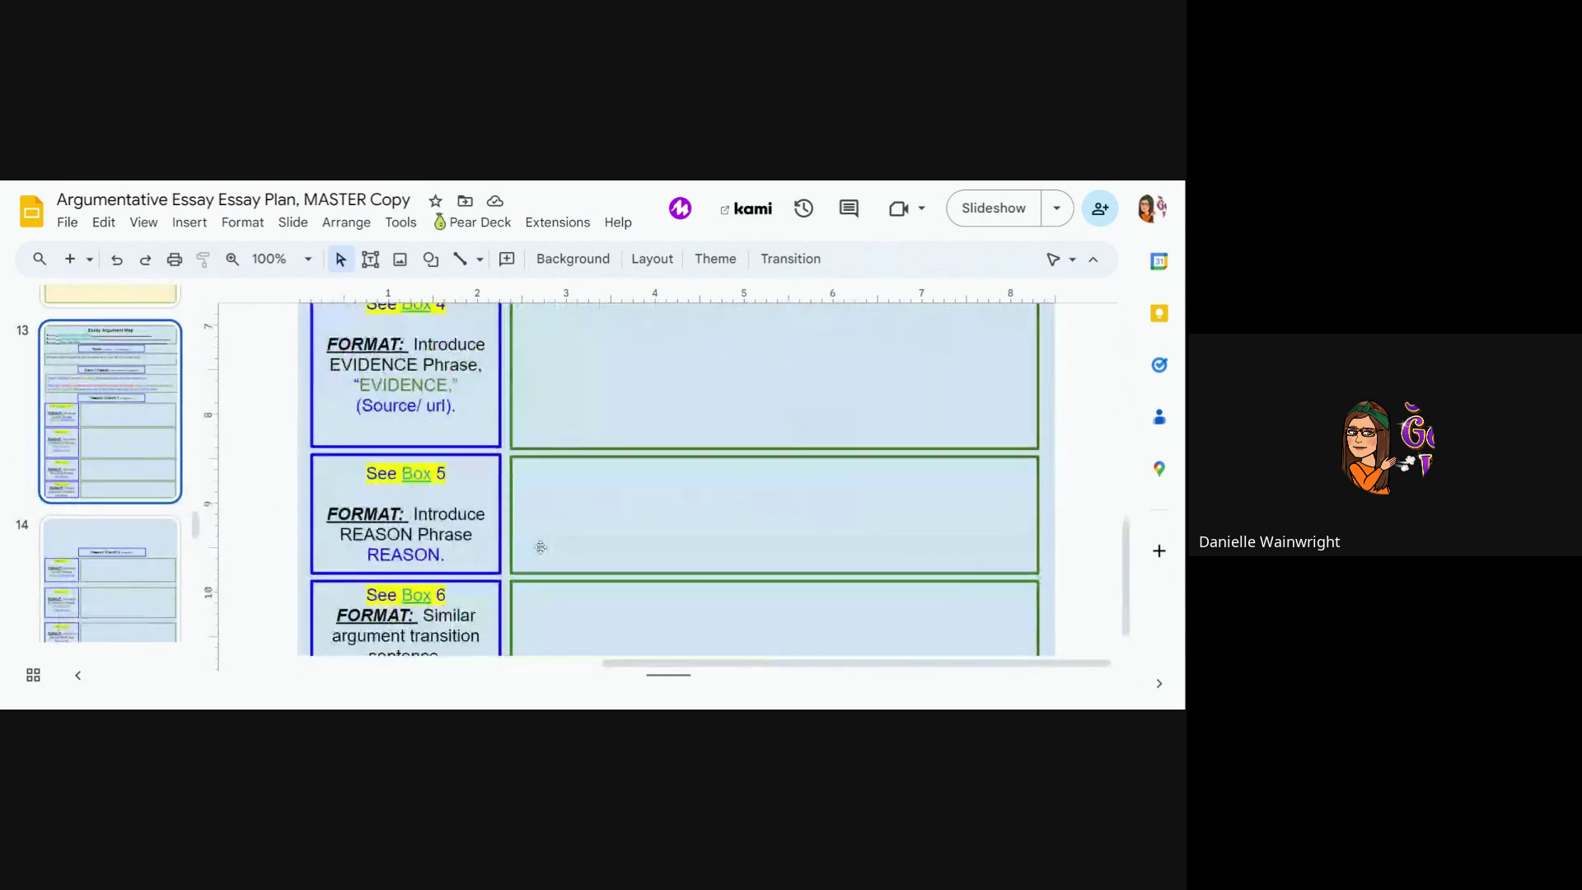
scroll(675, 477, "up", 10)
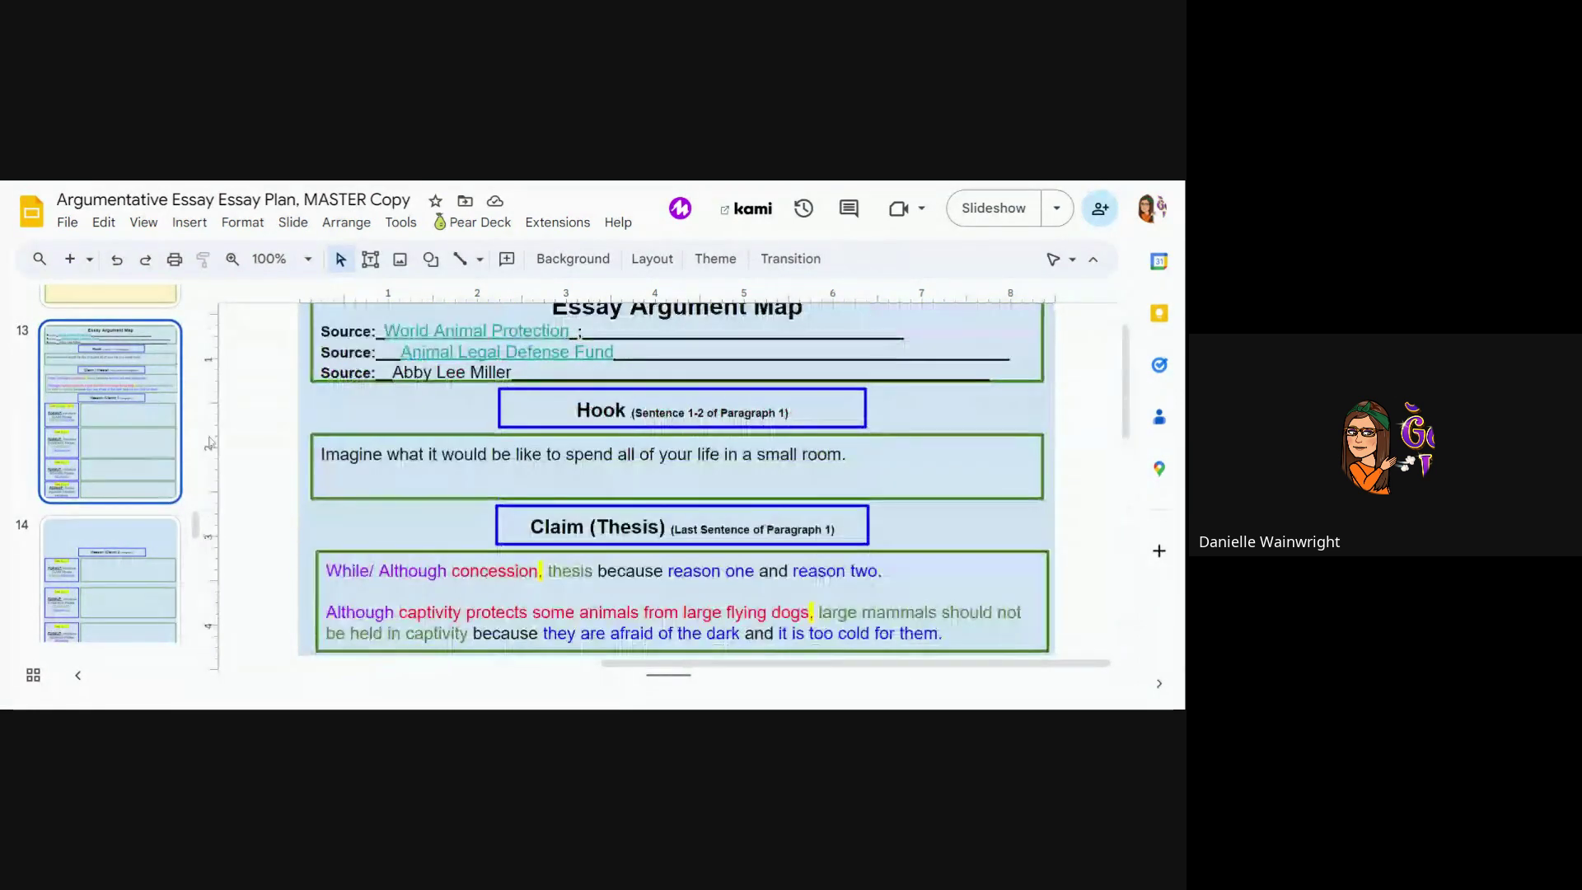
scroll(110, 494, "down", 5)
Return to slide 17's Transitioning Between Paragraphs table of similar-argument and counterclaim starters.
left_click(109, 527)
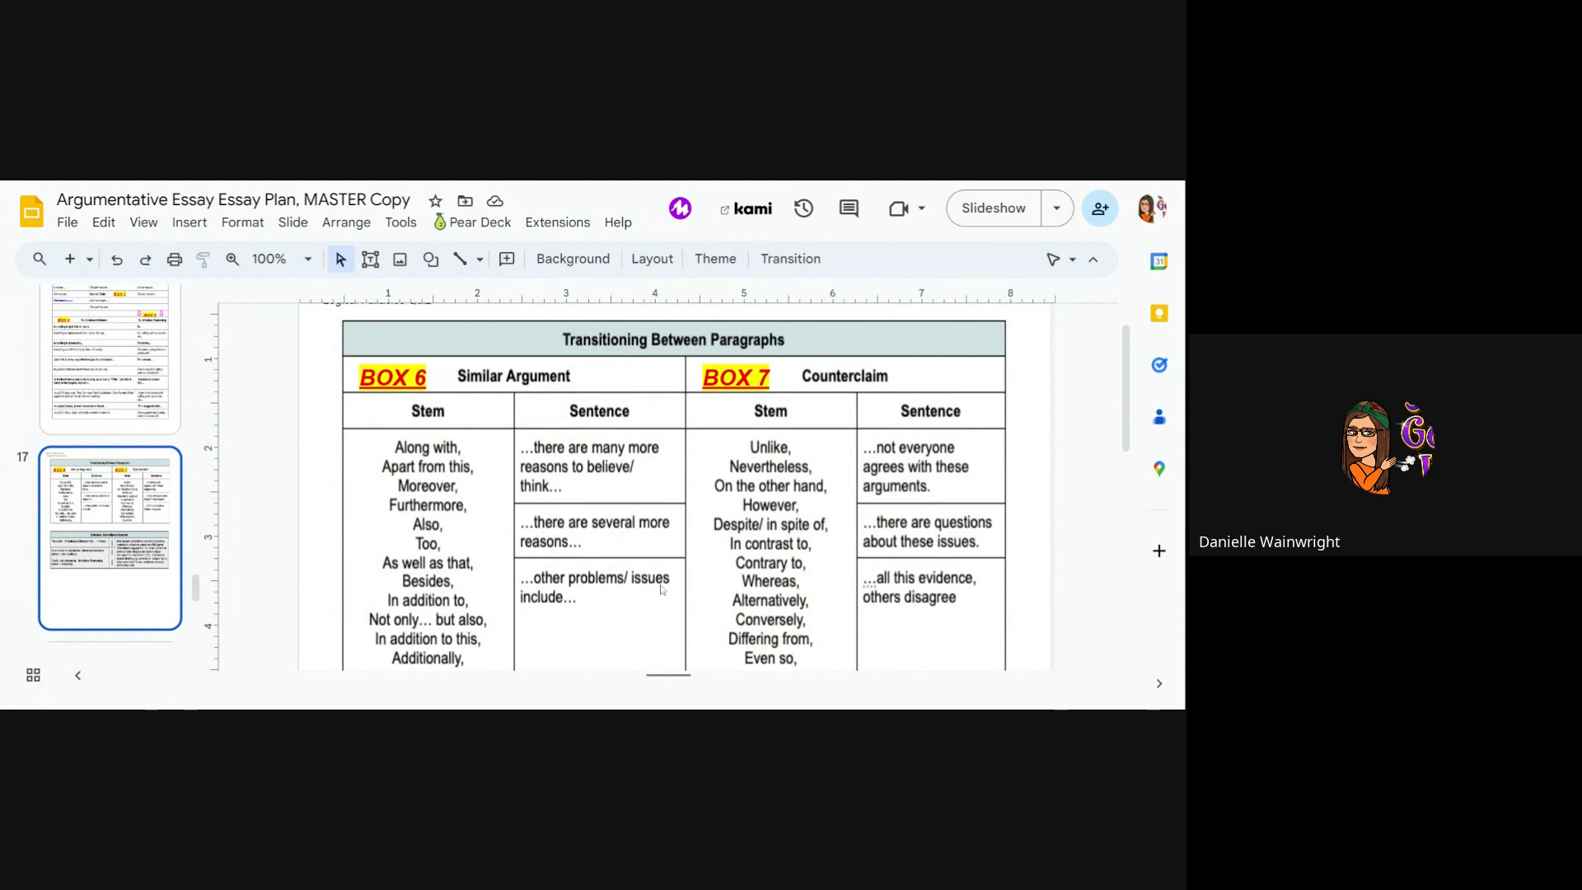
scroll(399, 539, "down", 3)
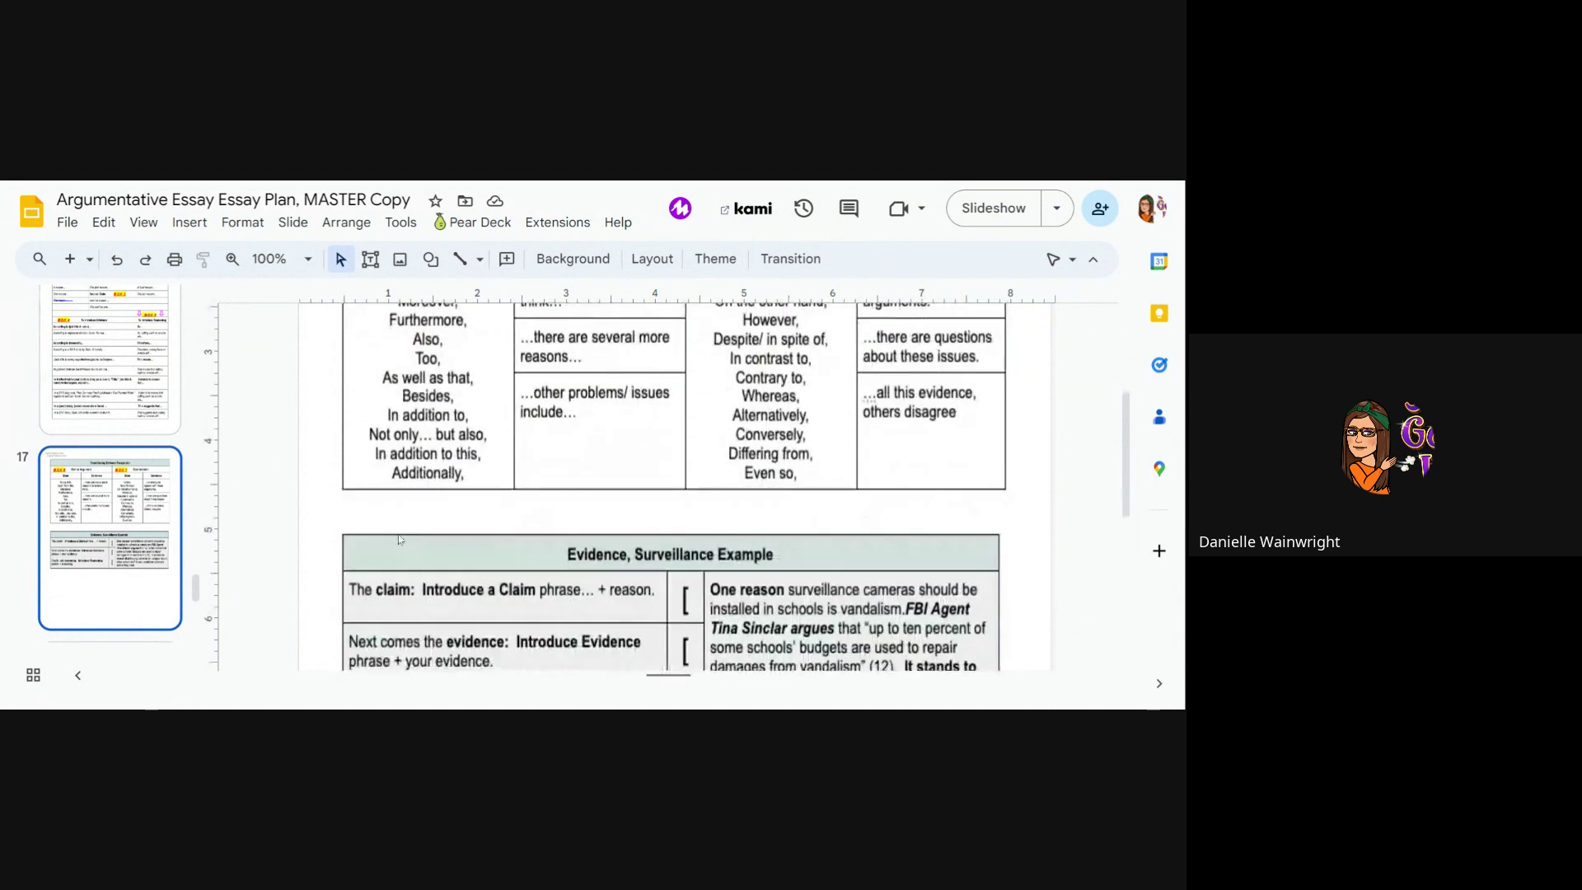
scroll(398, 540, "up", 3)
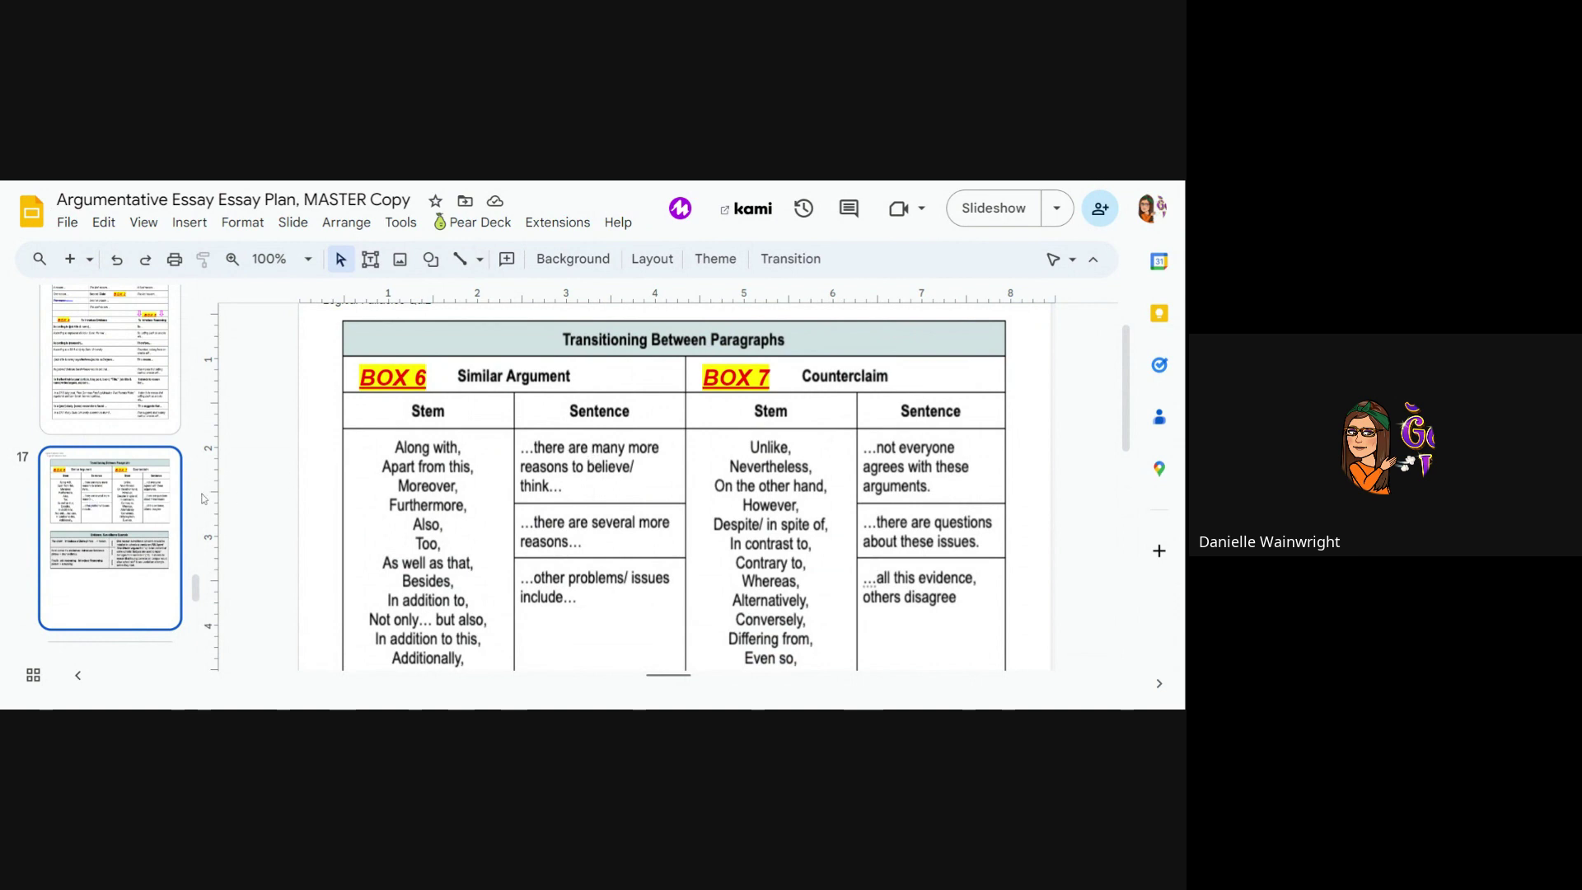
scroll(162, 500, "up", 8)
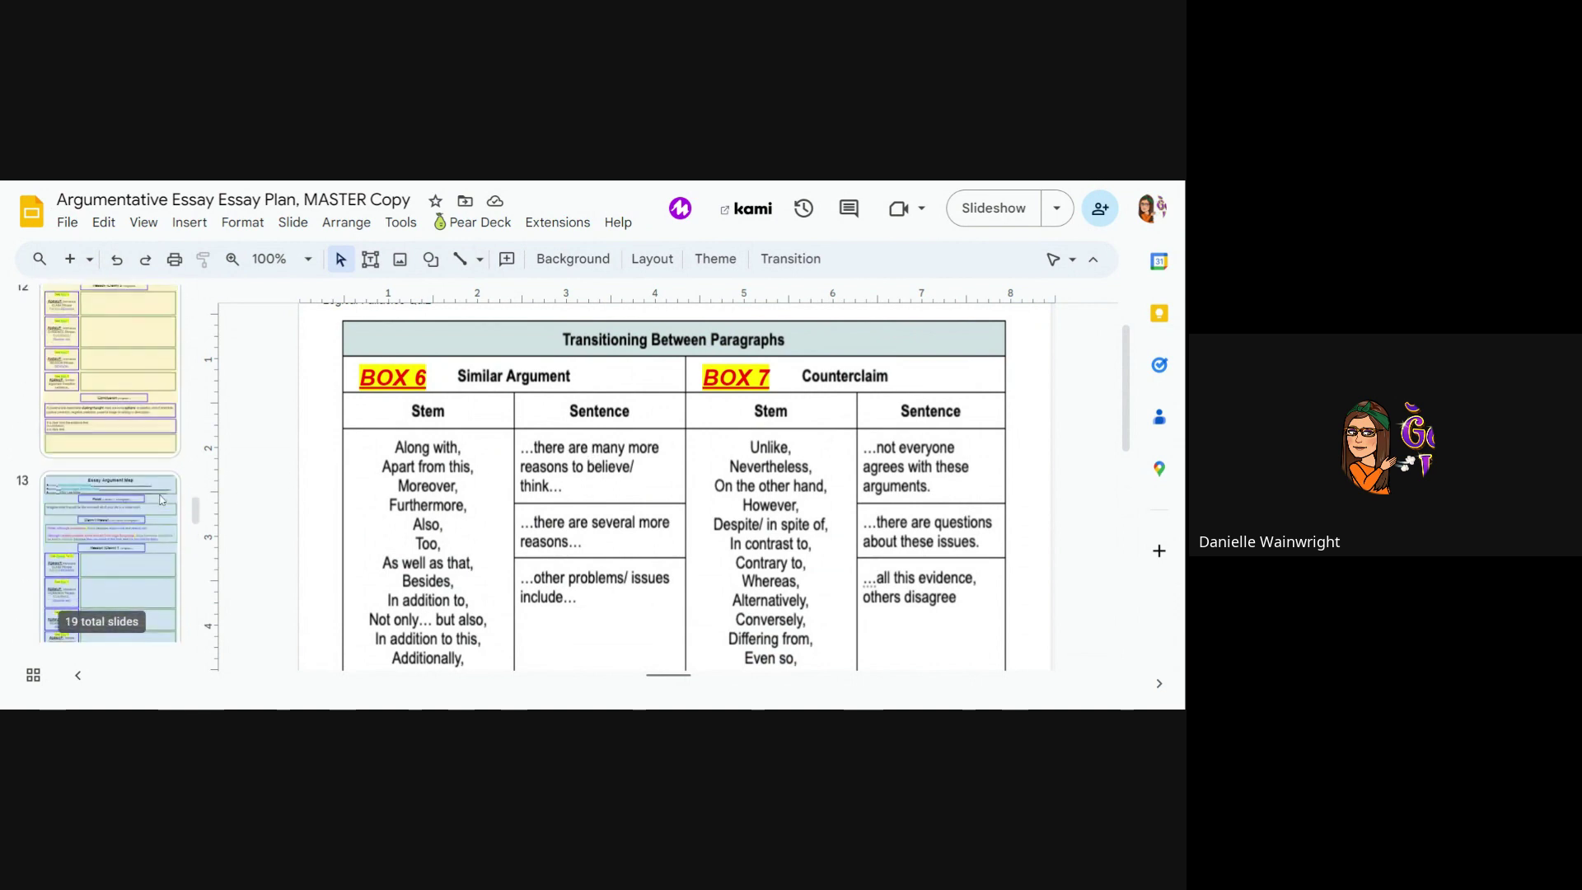
scroll(163, 500, "up", 5)
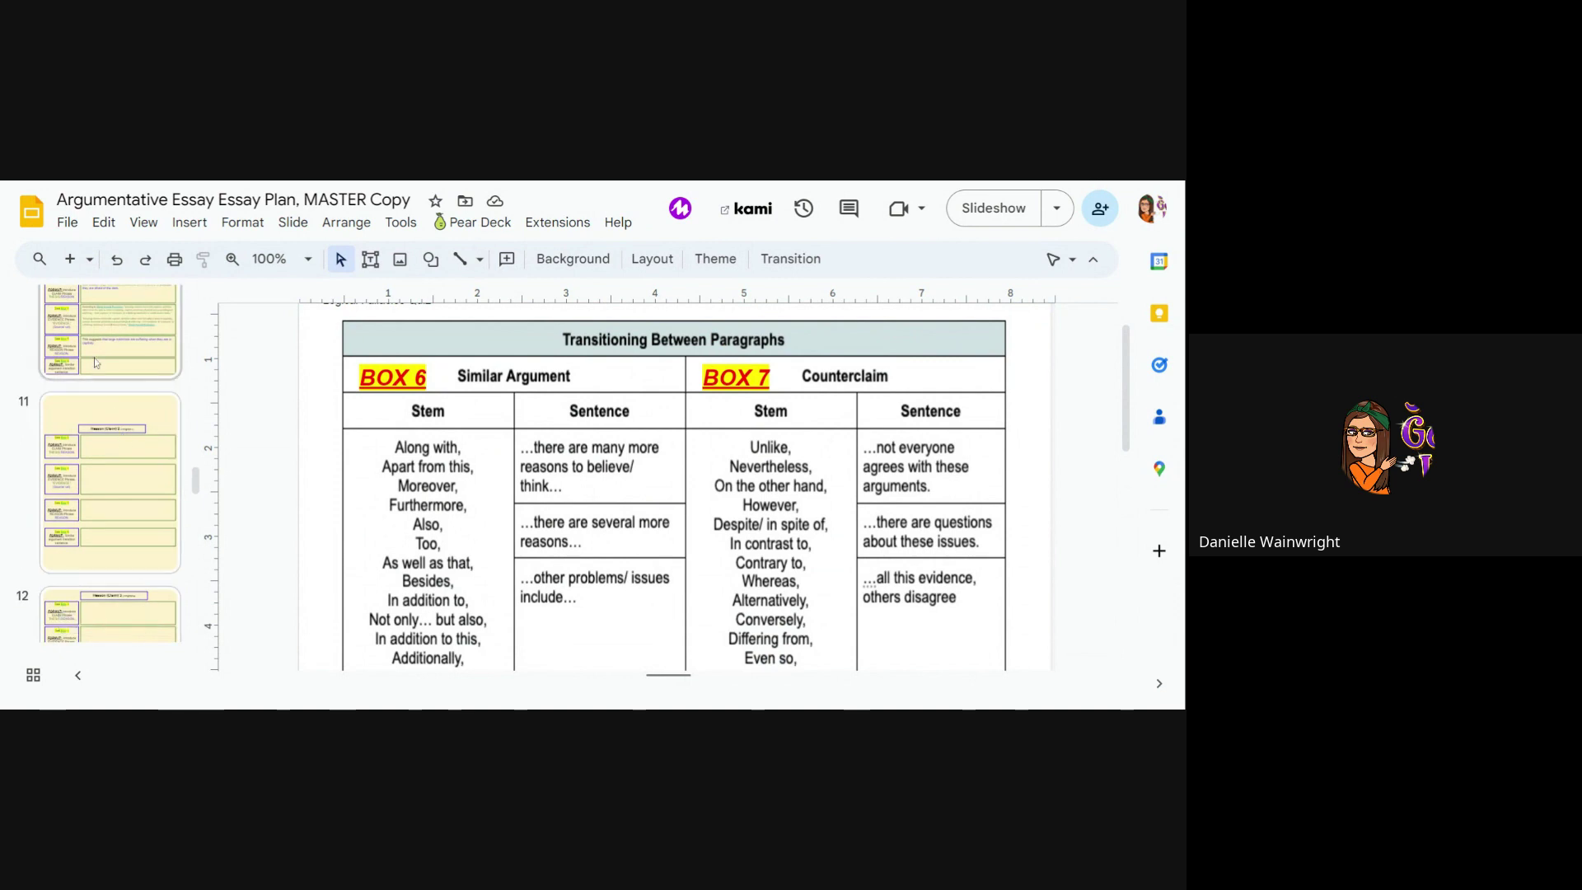
On slide 10, set the empty Box 6 answer's text colour to black.
left_click(95, 362)
scroll(667, 486, "down", 10)
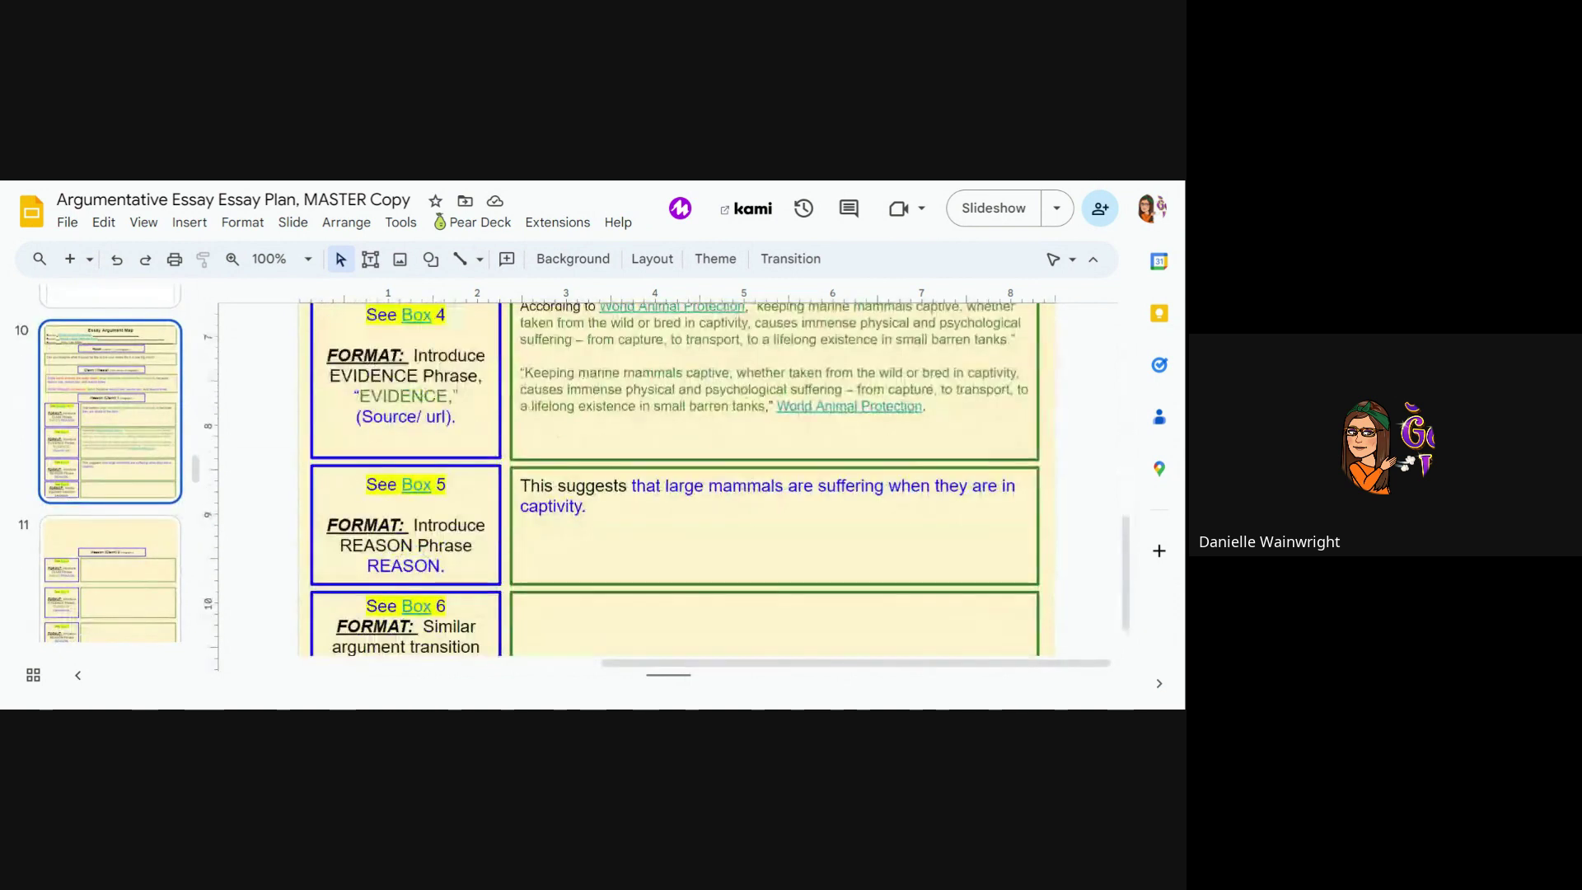
left_click(774, 626)
left_click(910, 258)
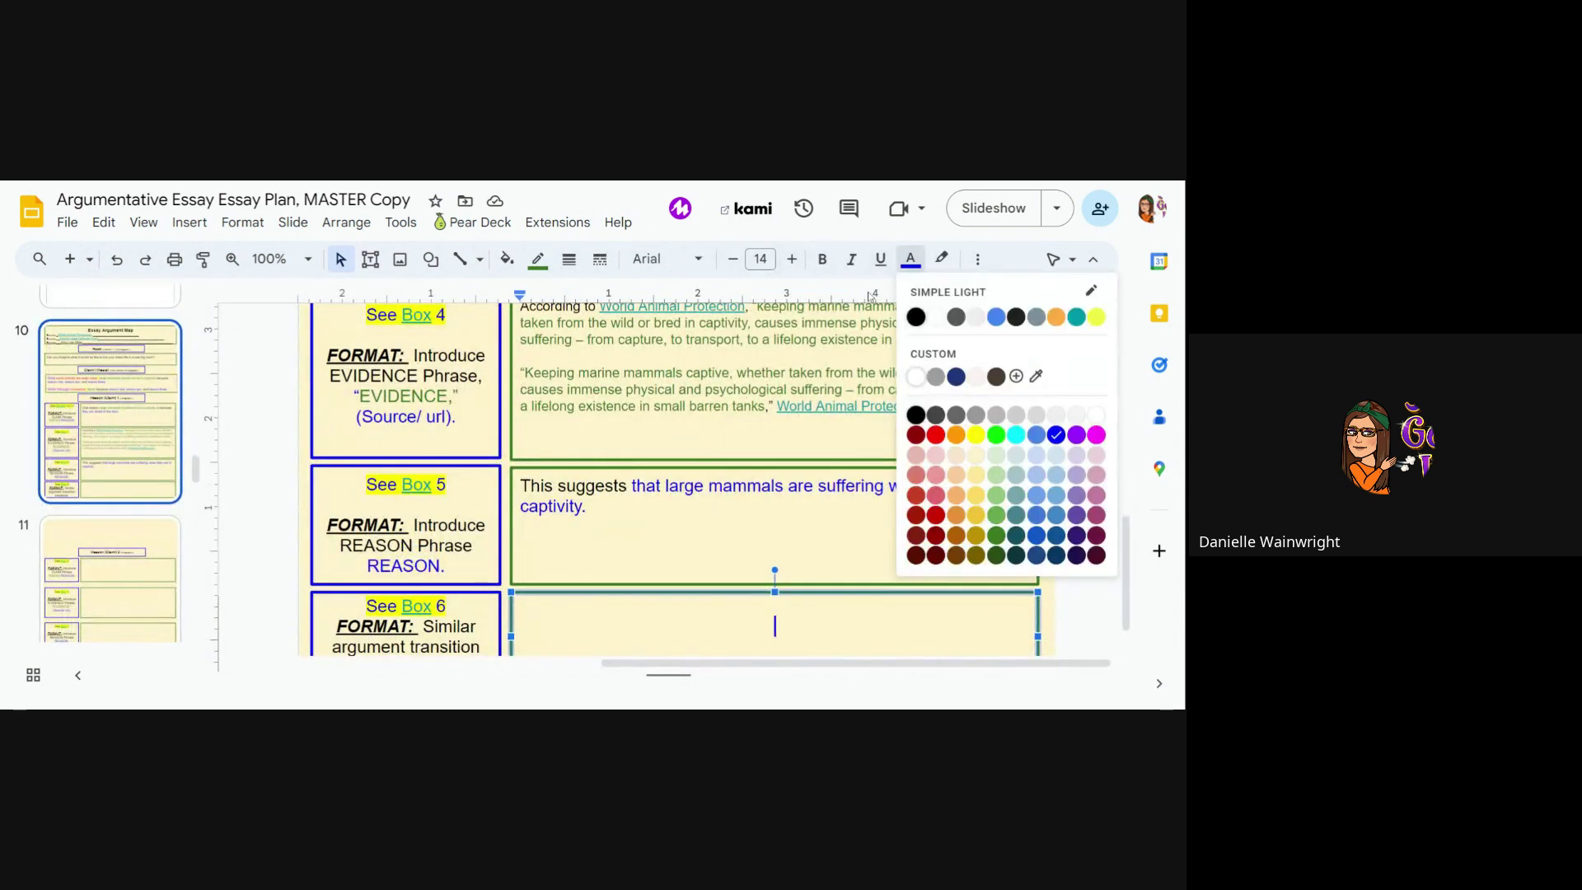
left_click(915, 316)
left_click(978, 259)
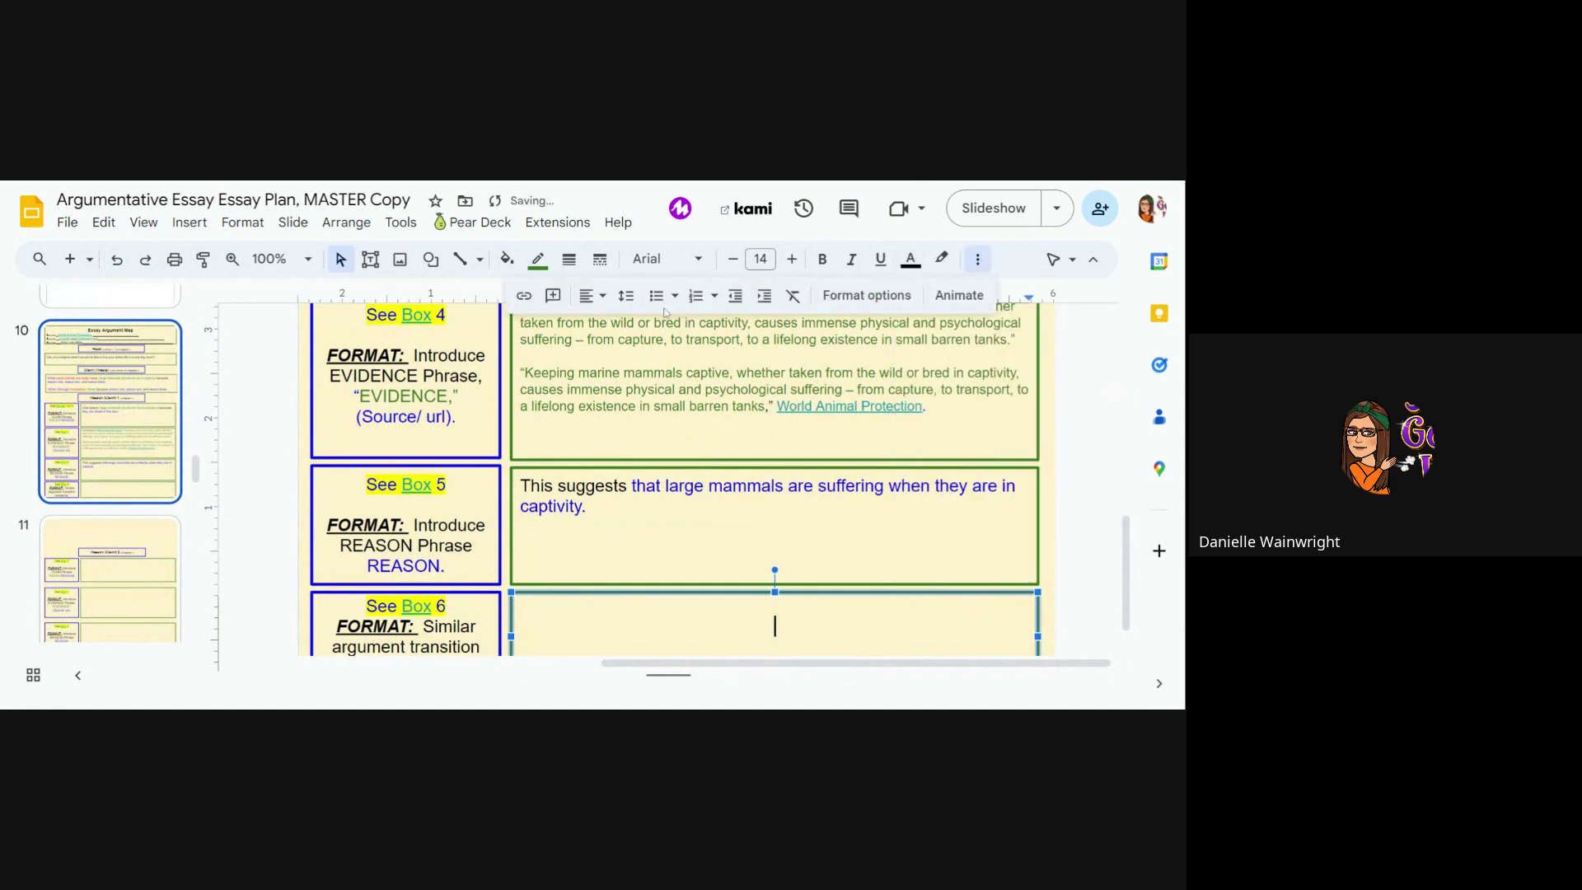
Type 'There are many other reasons to think that keeping large mammals in captivity is cruel' in Box 6.
scroll(653, 466, "down", 1)
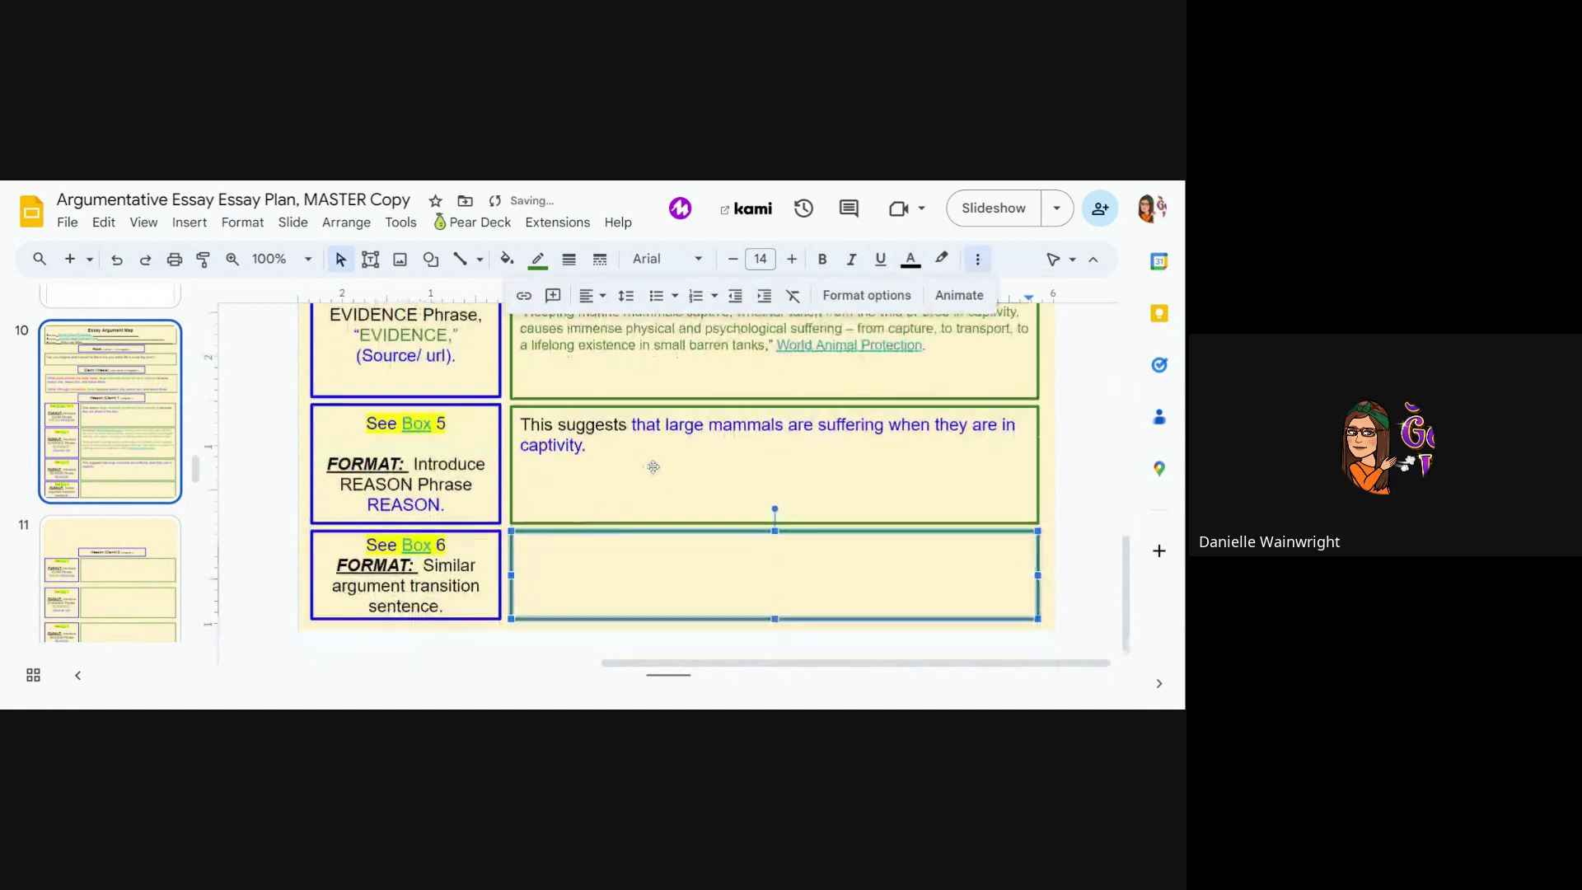
type("There are many other ")
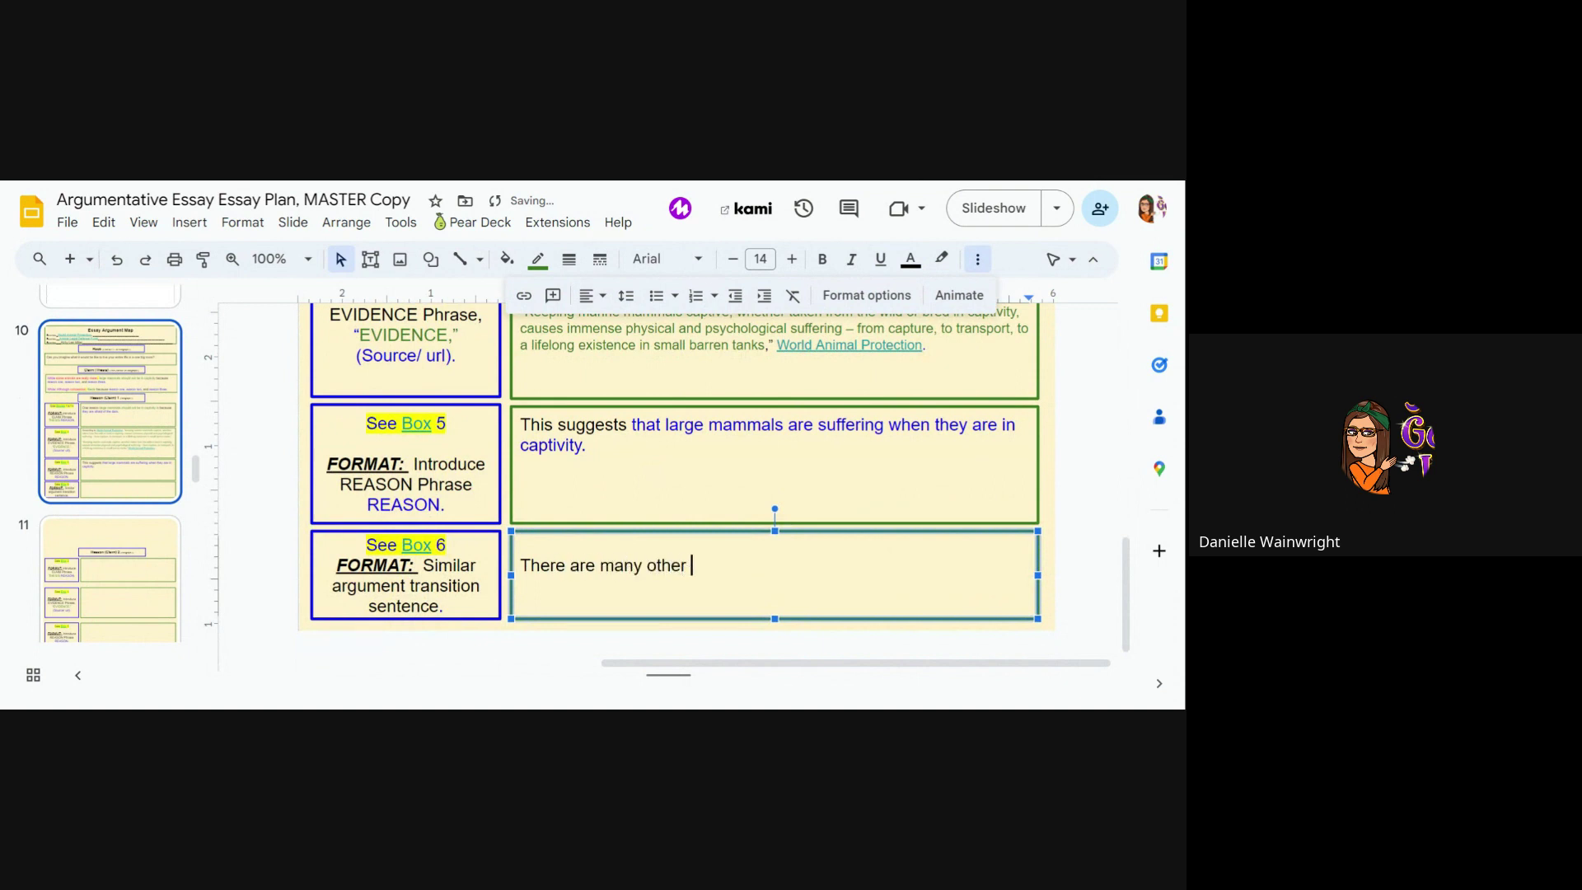
type("reasons to think")
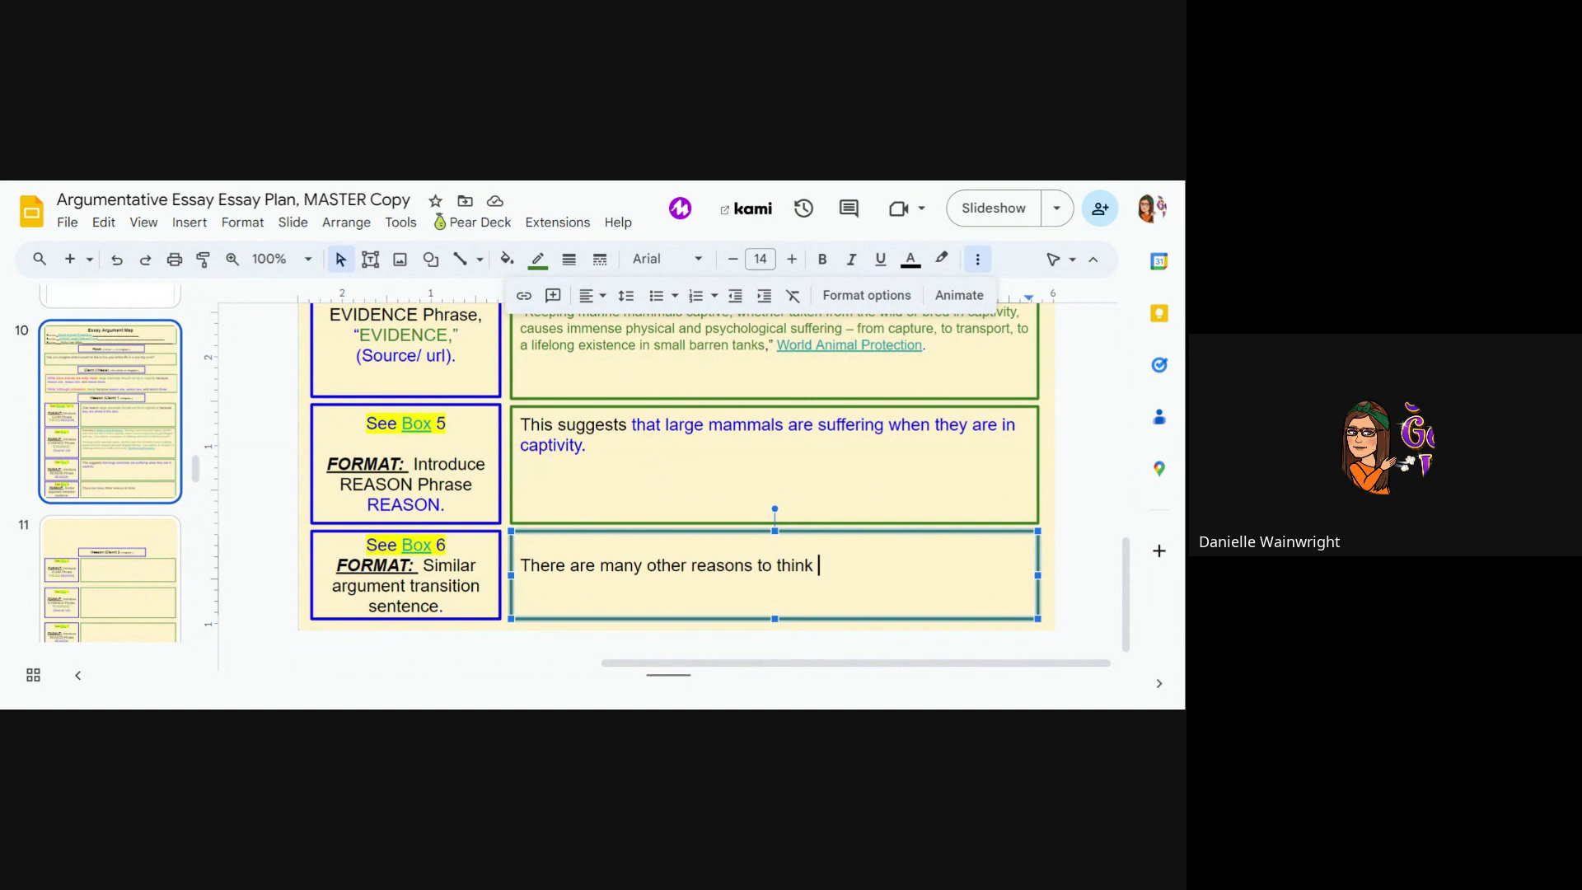
type("keep")
key("BackSpace")
key("BackSpace")
key("BackSpace")
key("BackSpace")
type("that keeping large")
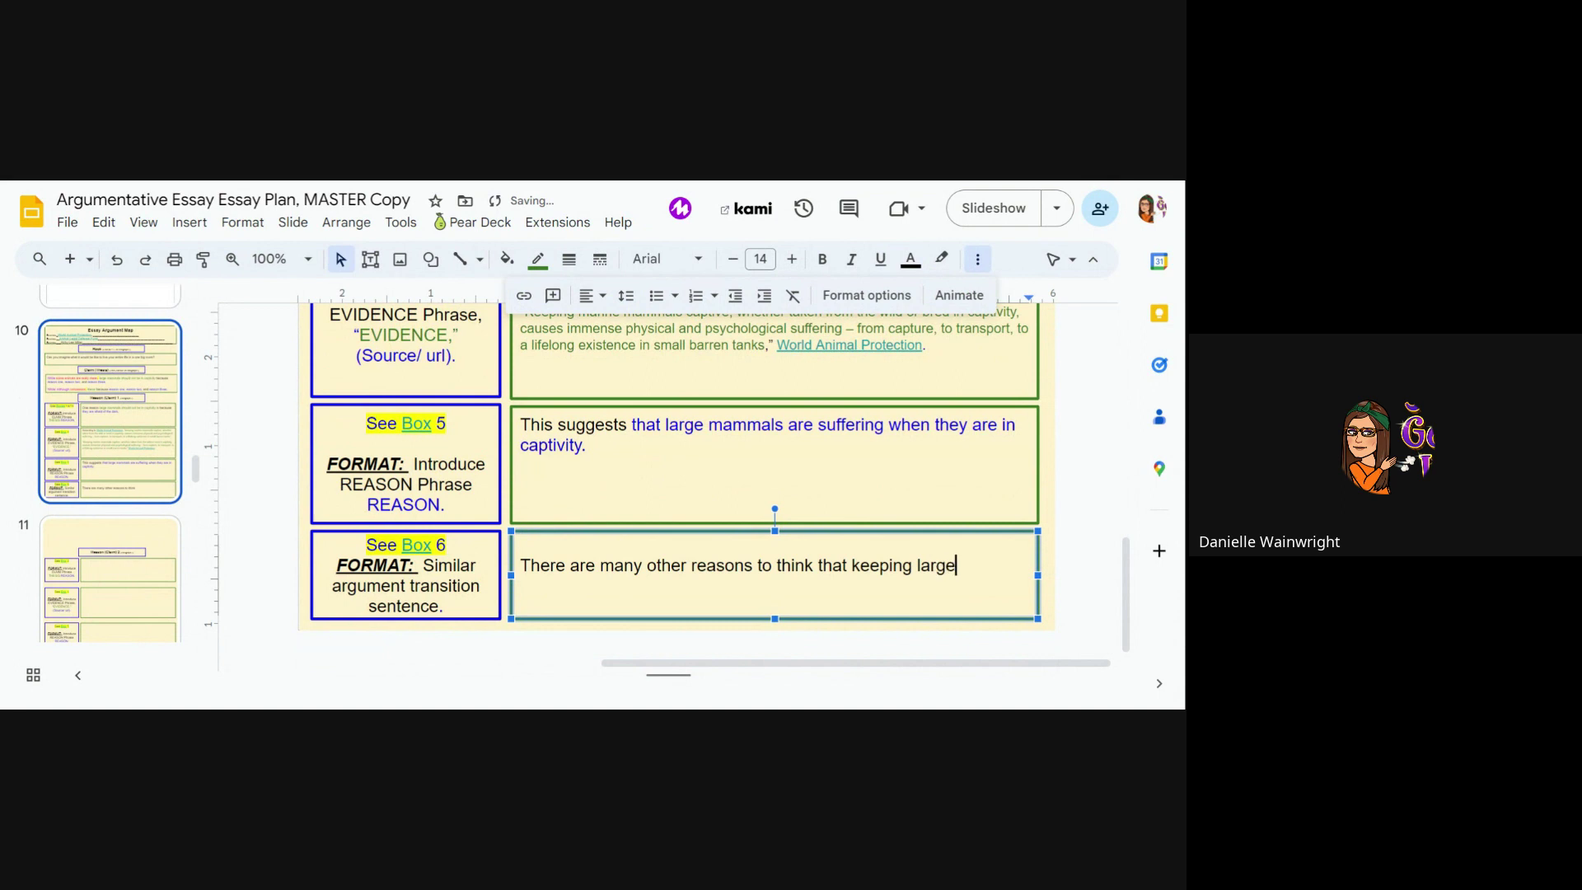
type(" mammals in ca")
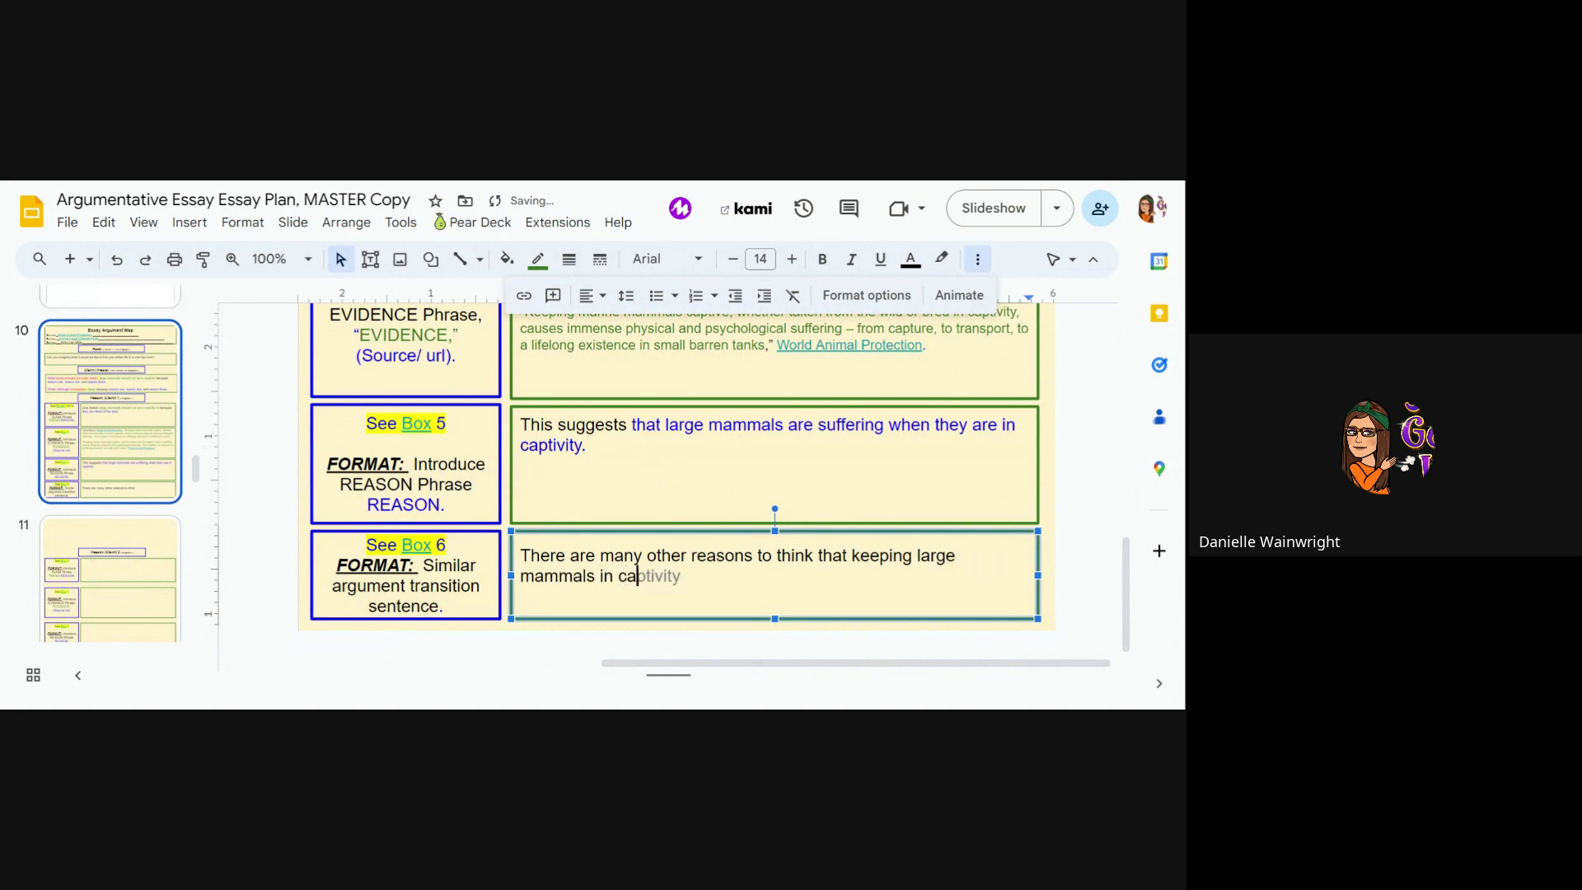
type("ptivity is cruel.")
Scroll up and down slide 10 to review the plan with Box 6's finished sentence.
scroll(667, 486, "up", 5)
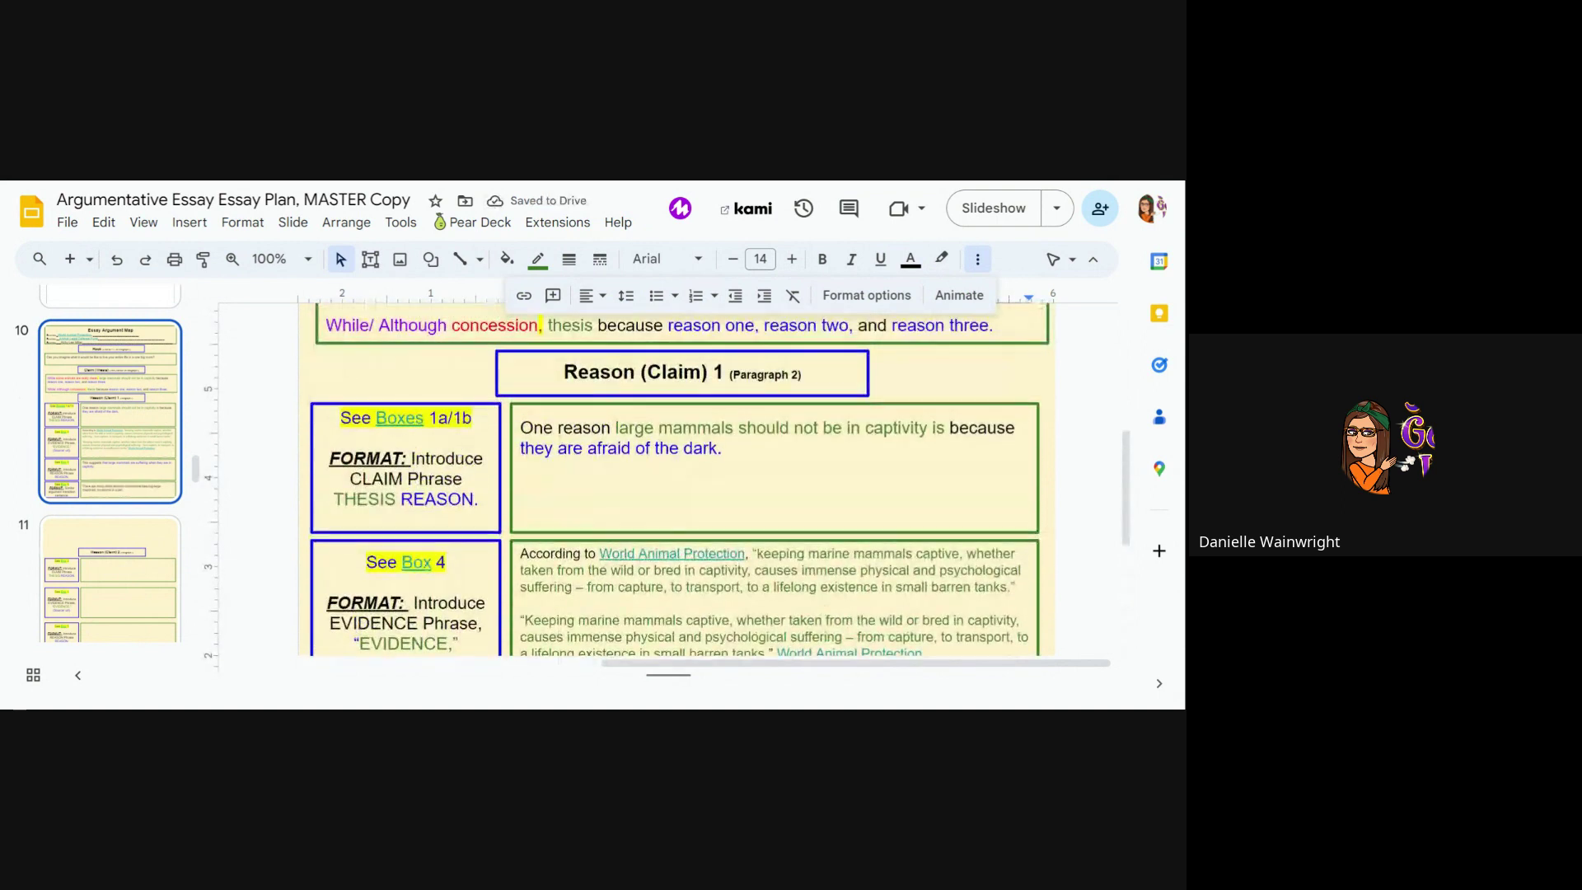
scroll(667, 477, "down", 3)
scroll(667, 477, "down", 1)
scroll(668, 478, "down", 2)
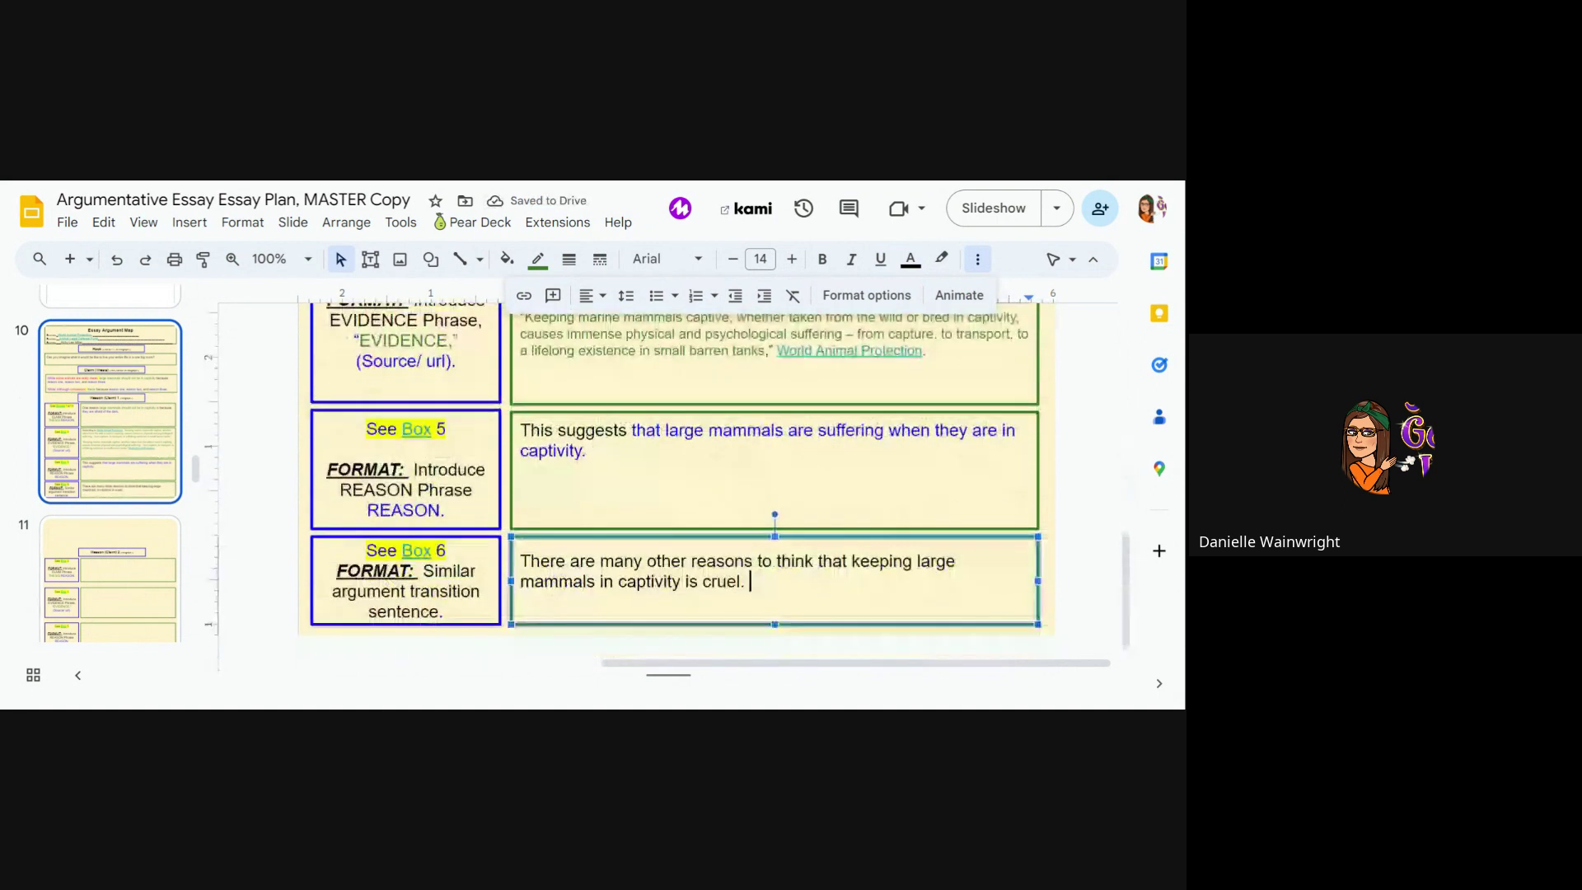
scroll(667, 477, "up", 4)
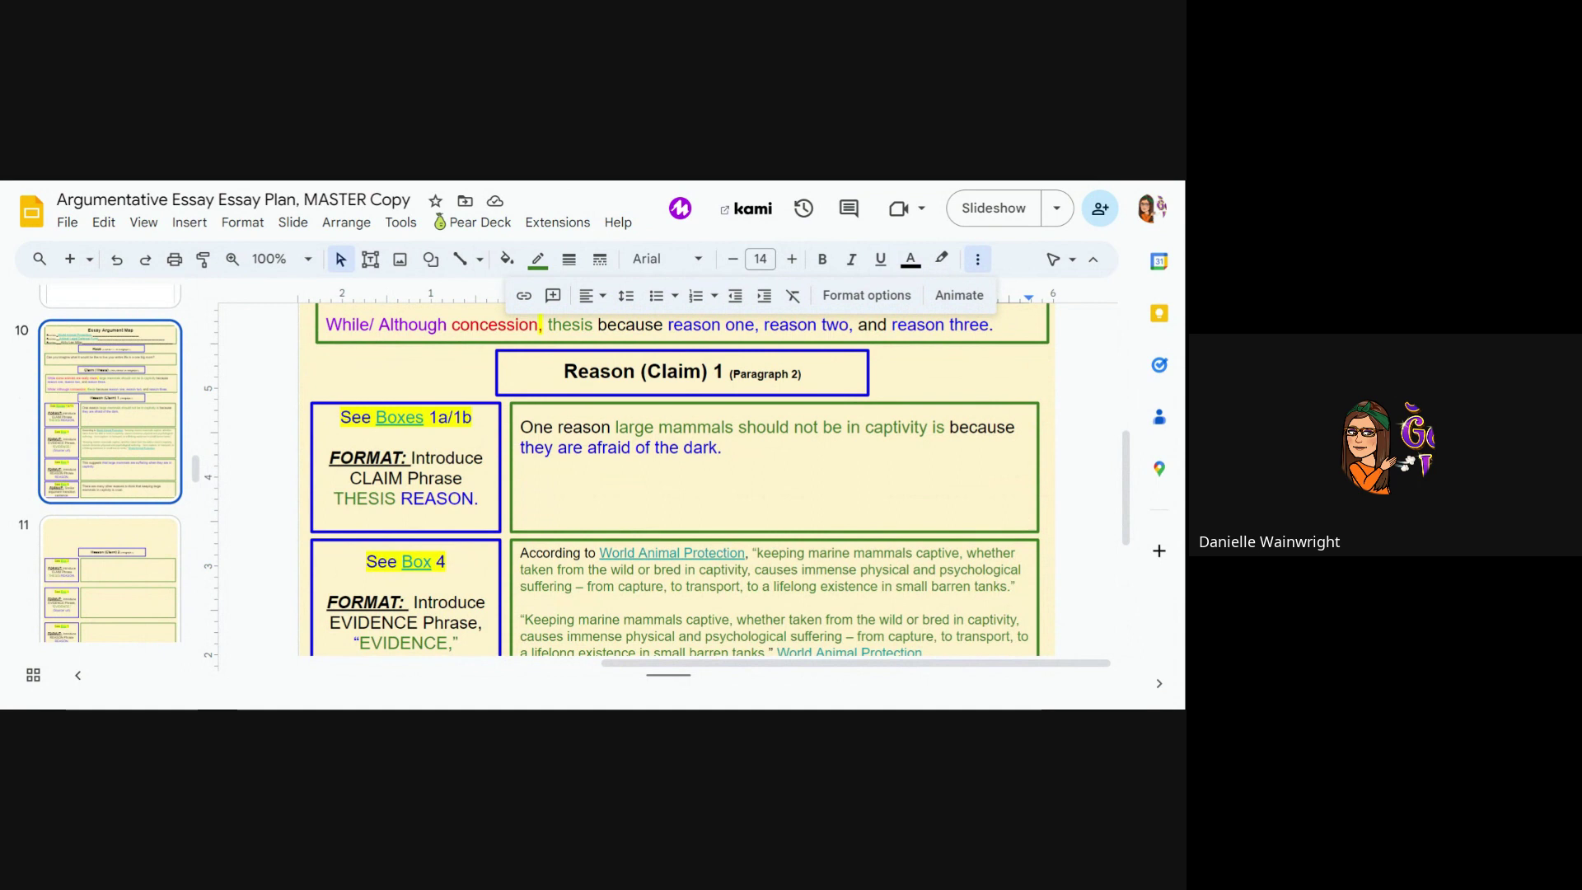
scroll(667, 478, "down", 3)
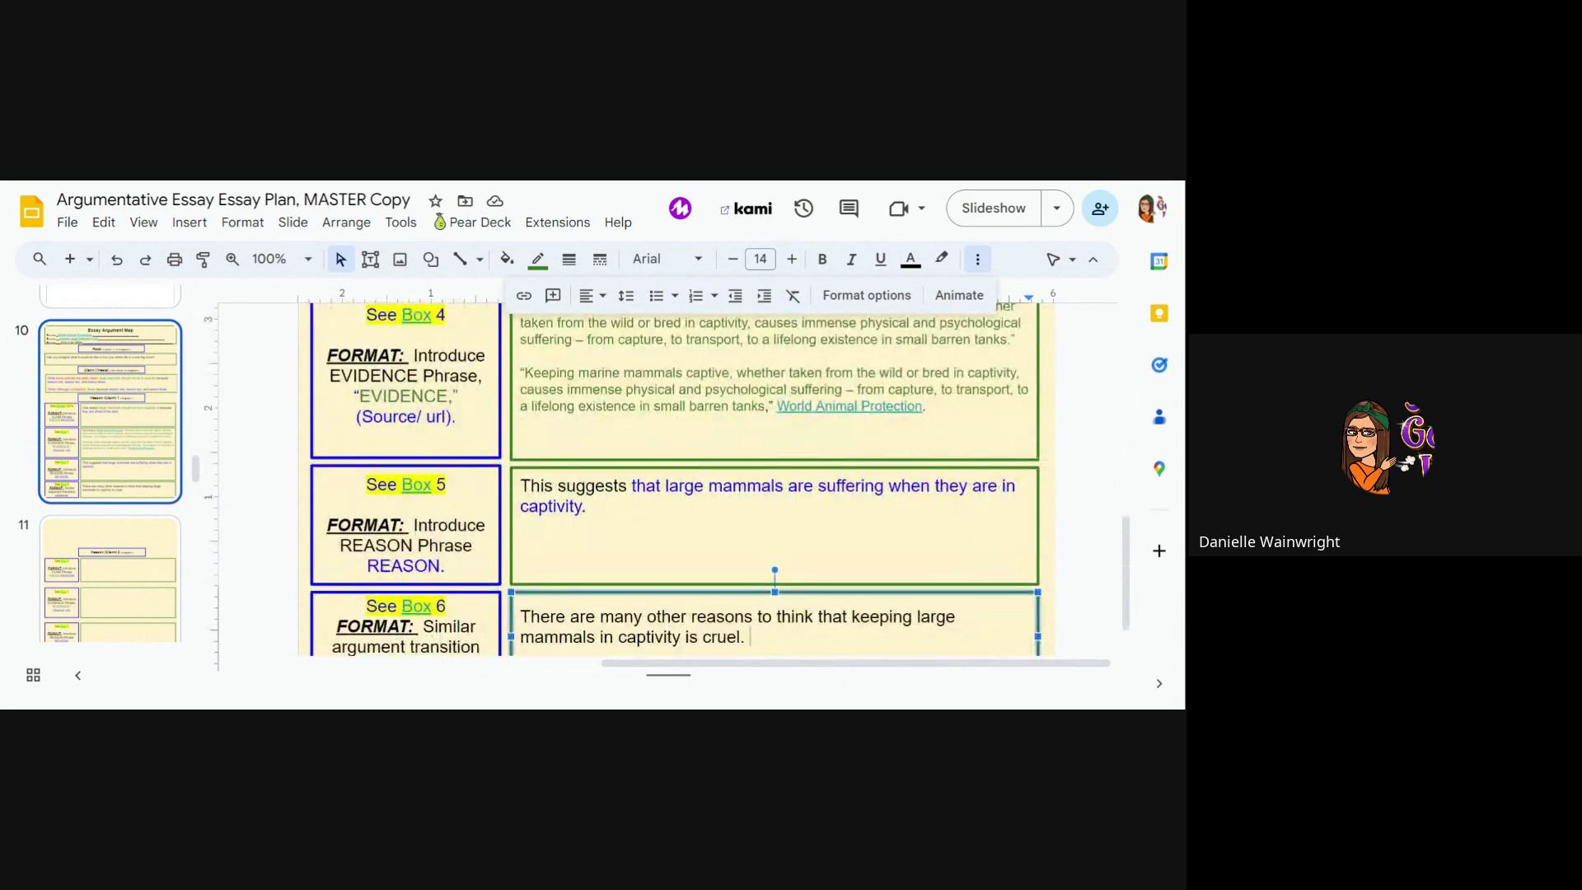
scroll(679, 474, "up", 10)
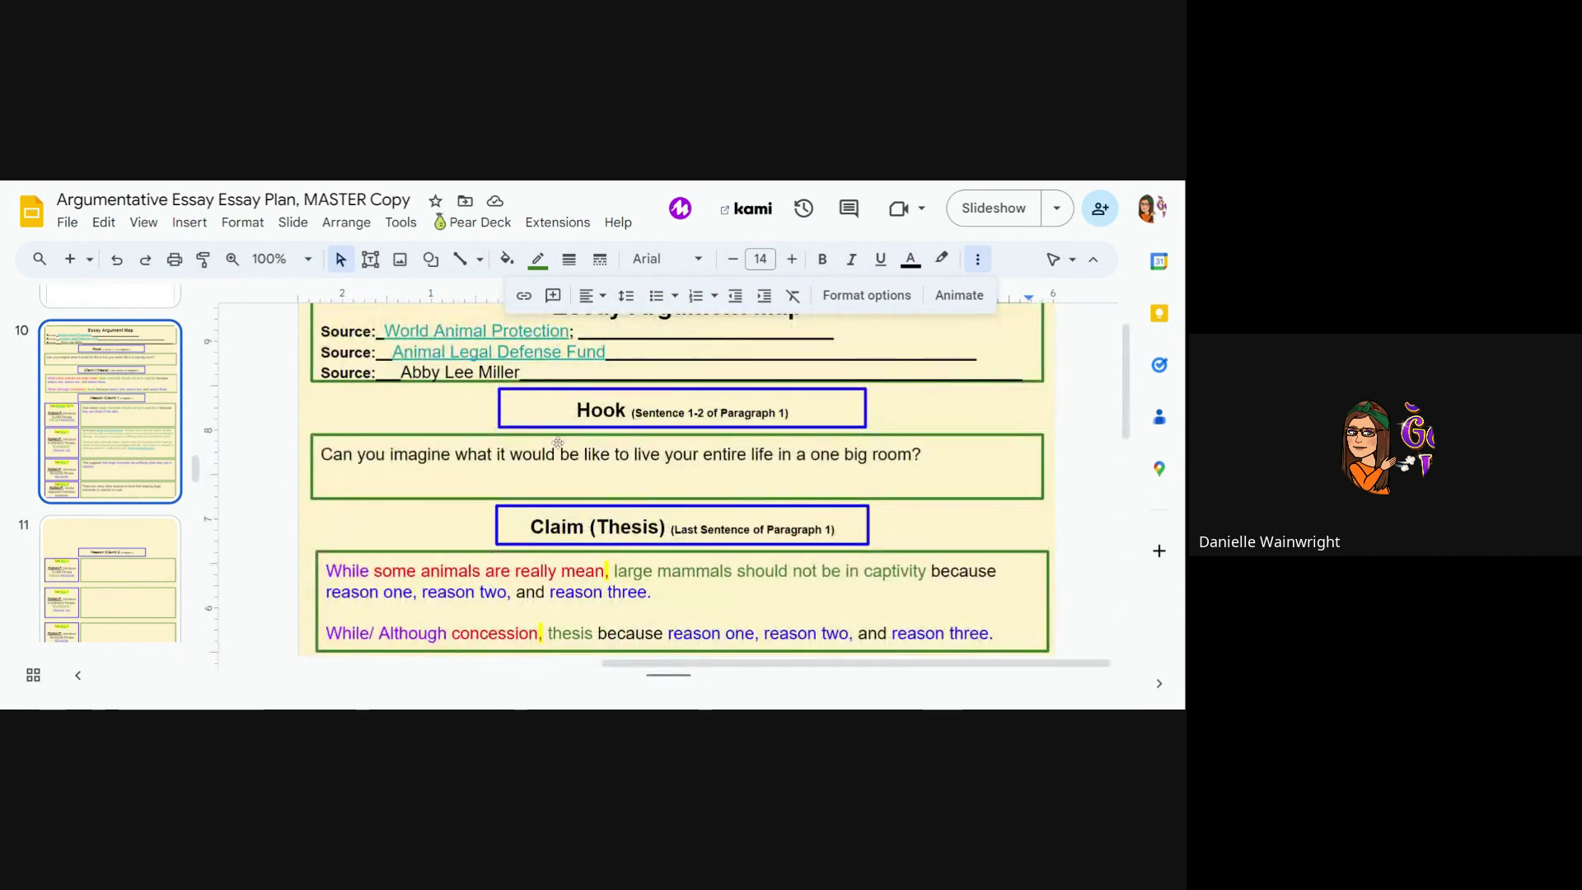
scroll(550, 607, "down", 10)
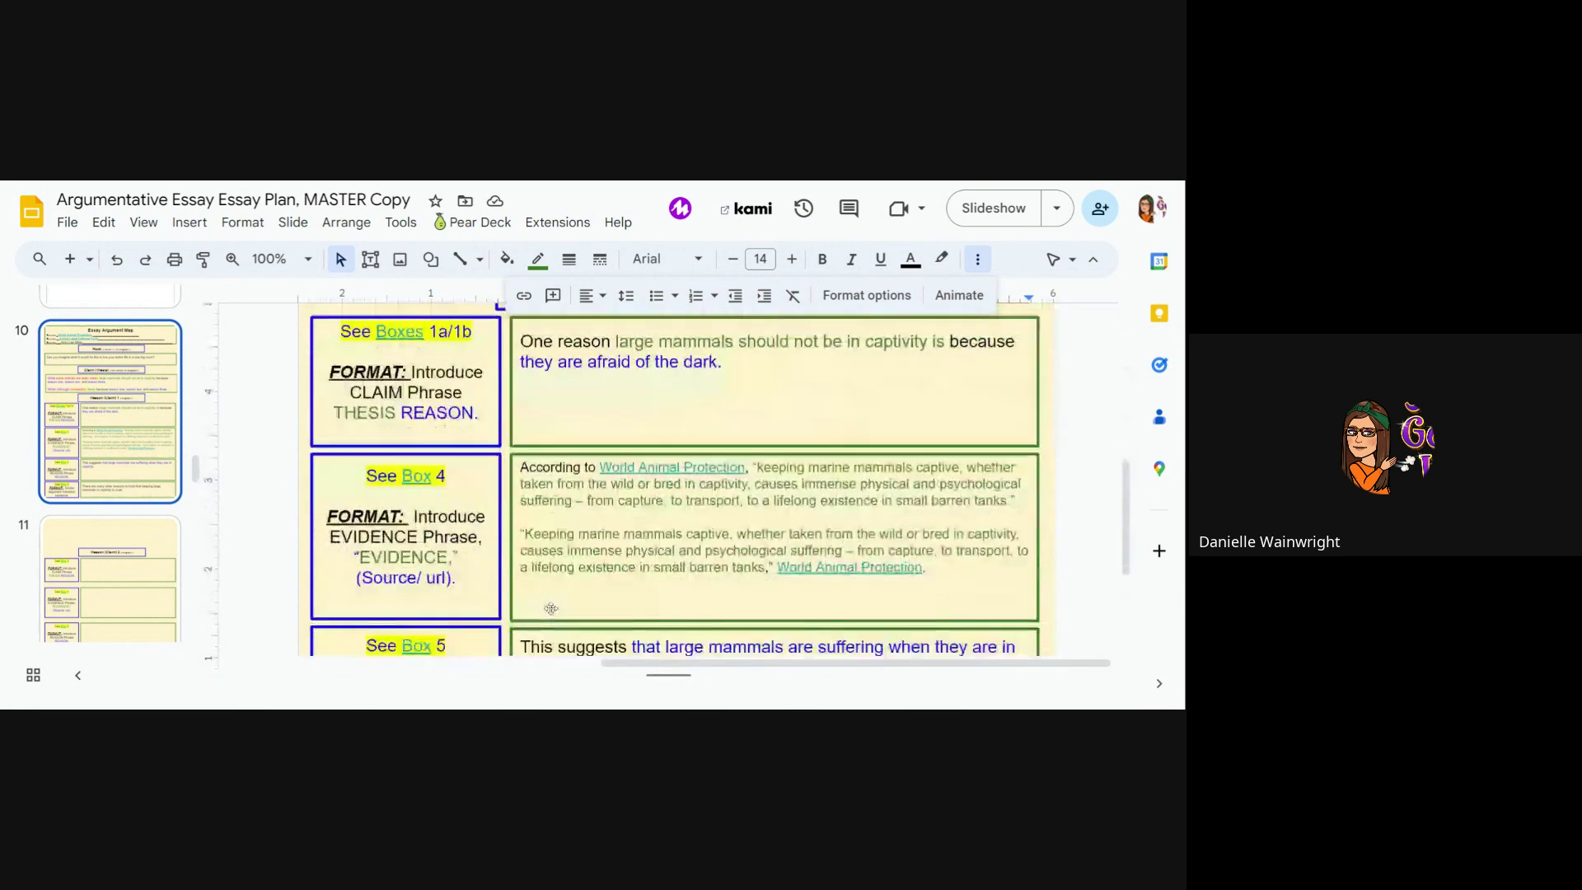
scroll(551, 608, "up", 4)
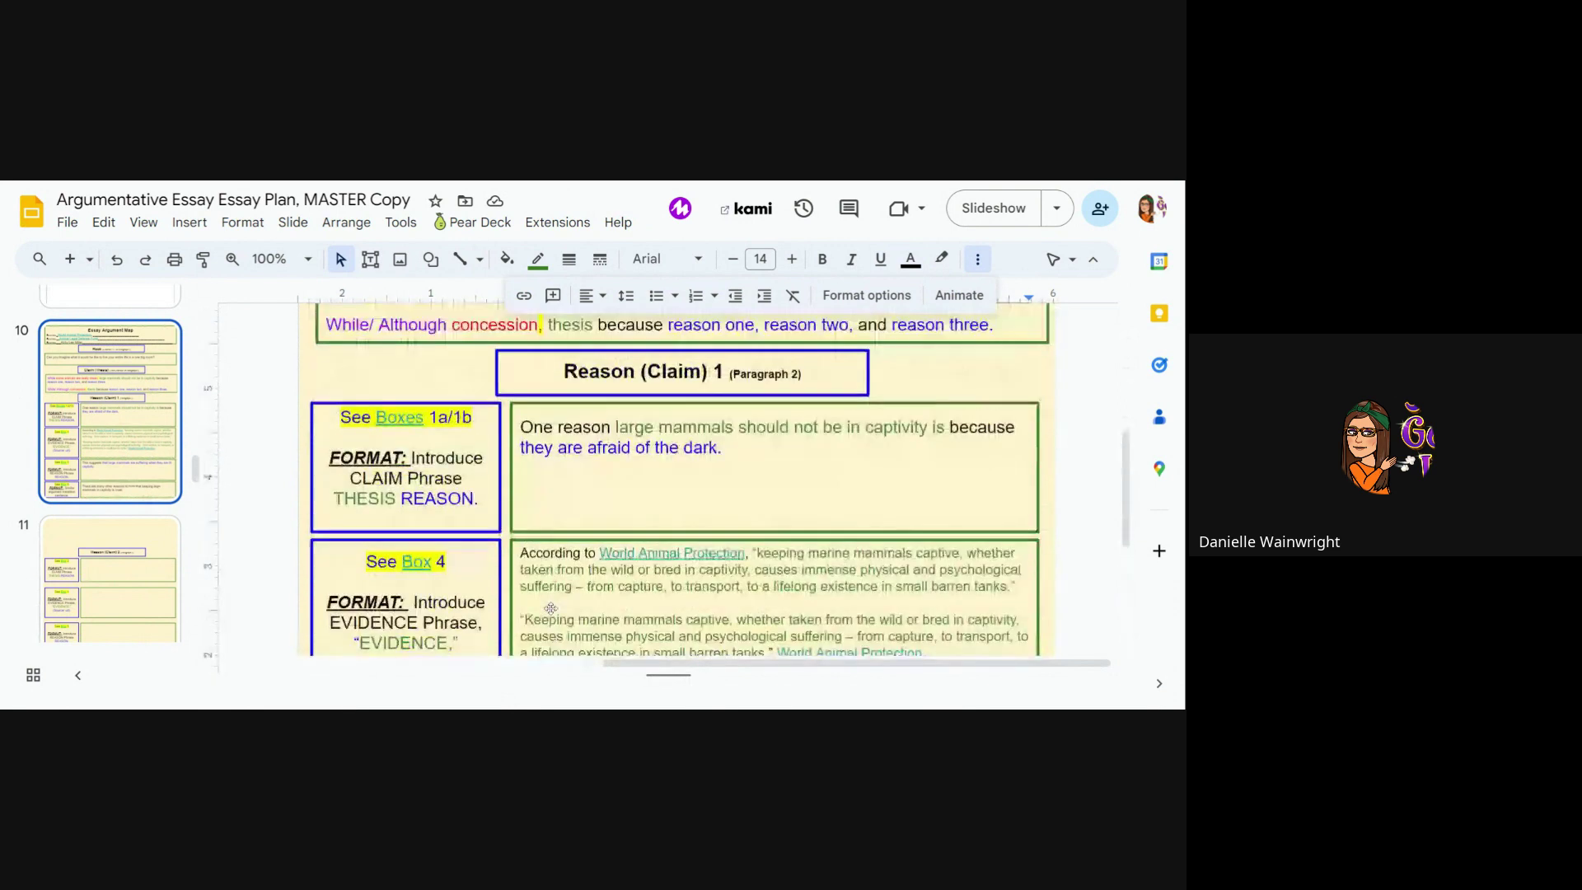